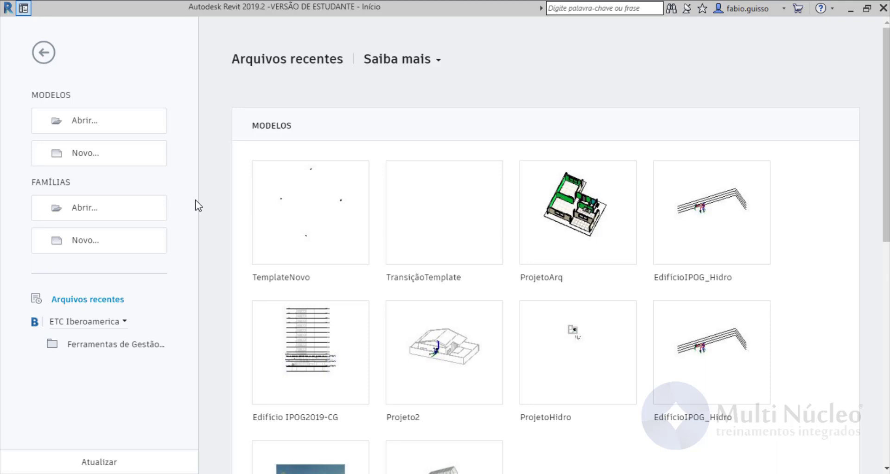
Step: Start a new project and load Template2019_Multi-Nucleo.rte from the D: drive as its template file
{"action": "left_click", "coordinate": [86, 159]}
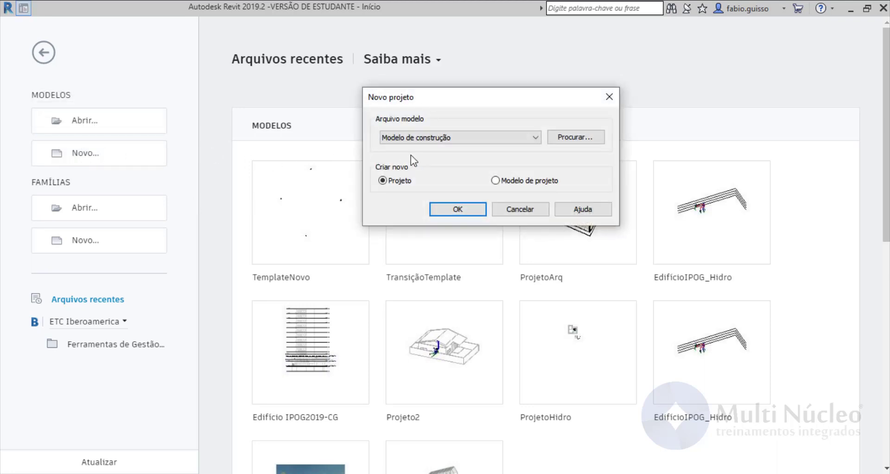
{"action": "left_click", "coordinate": [573, 139]}
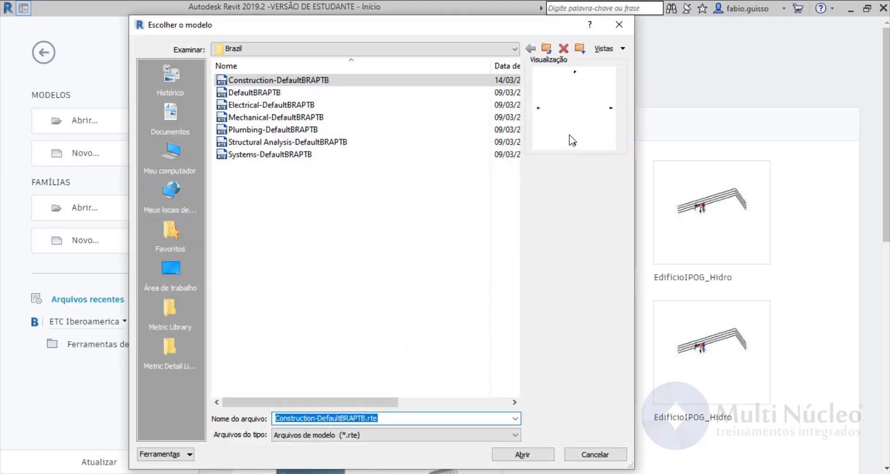
{"action": "left_click", "coordinate": [171, 152]}
{"action": "double_click", "coordinate": [243, 214]}
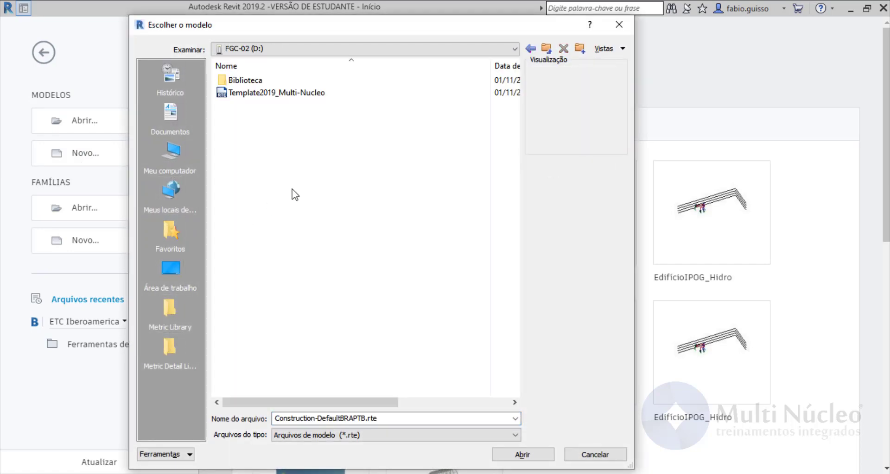
{"action": "left_click", "coordinate": [256, 93]}
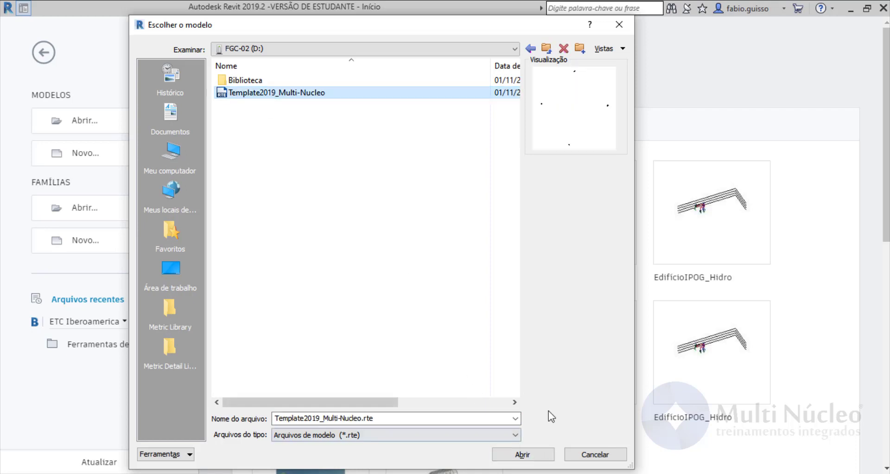
{"action": "left_click", "coordinate": [522, 455]}
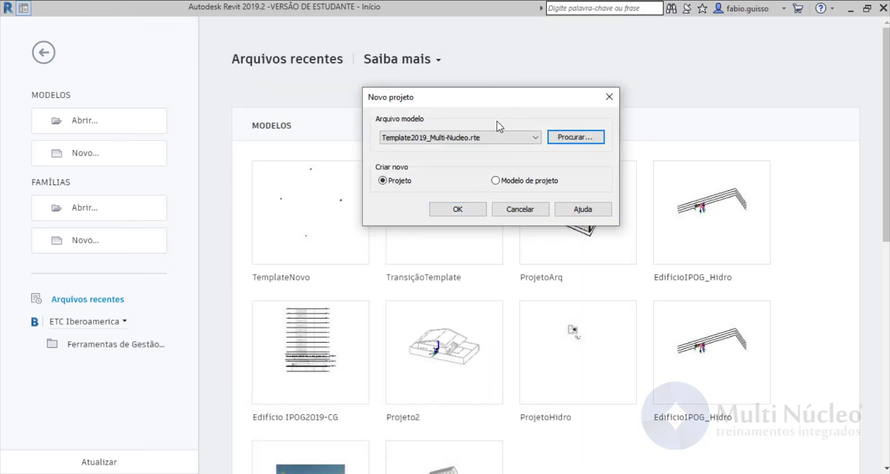
Step: Create the project with the Template2019_Multi-Nucleo.rte template and decline installing the MEP libraries
{"action": "left_click", "coordinate": [510, 137]}
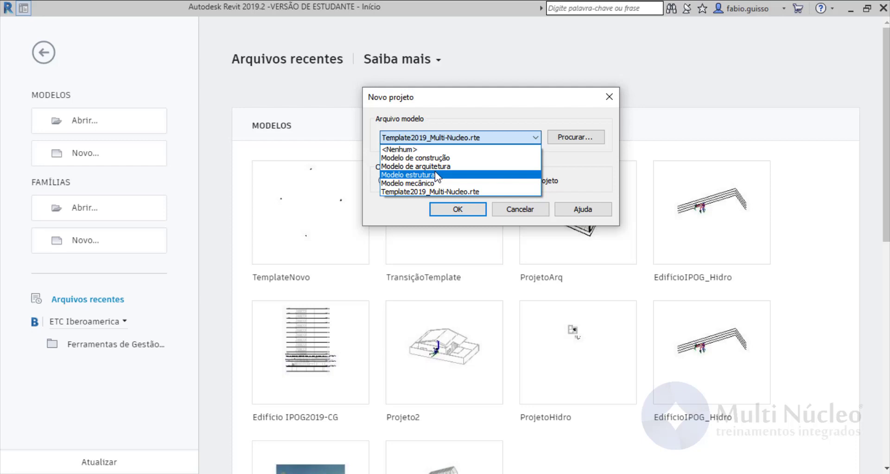
{"action": "left_click", "coordinate": [490, 119]}
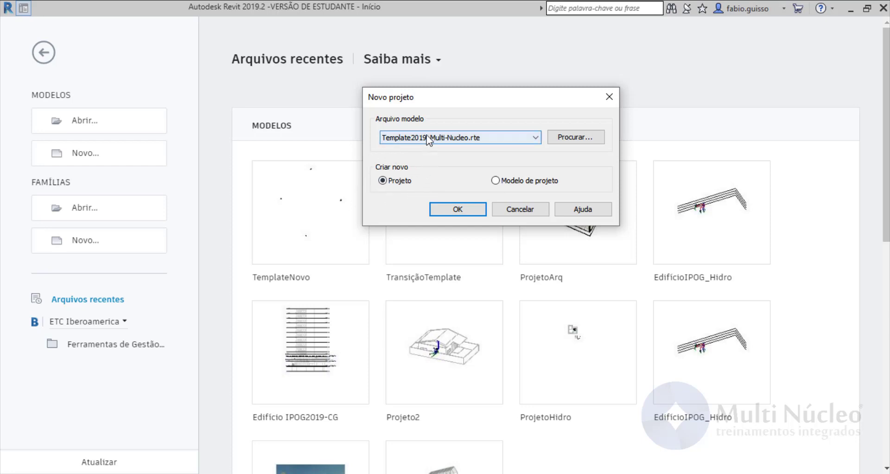
{"action": "left_click", "coordinate": [463, 211]}
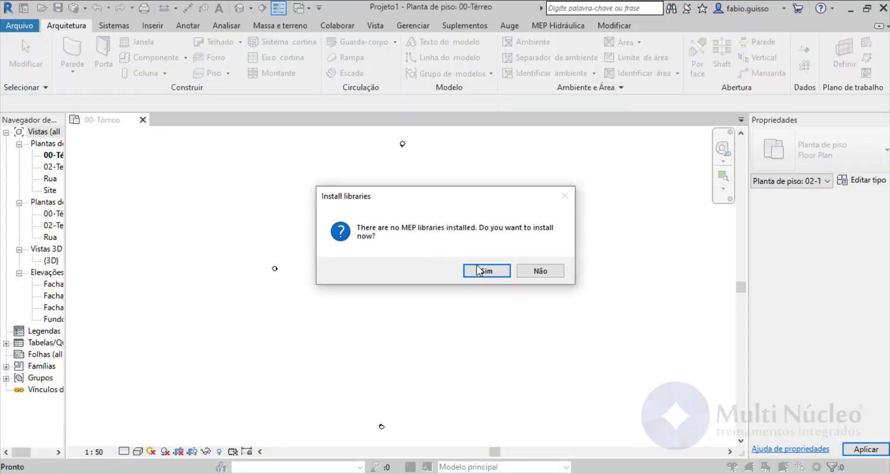
{"action": "left_click", "coordinate": [541, 271]}
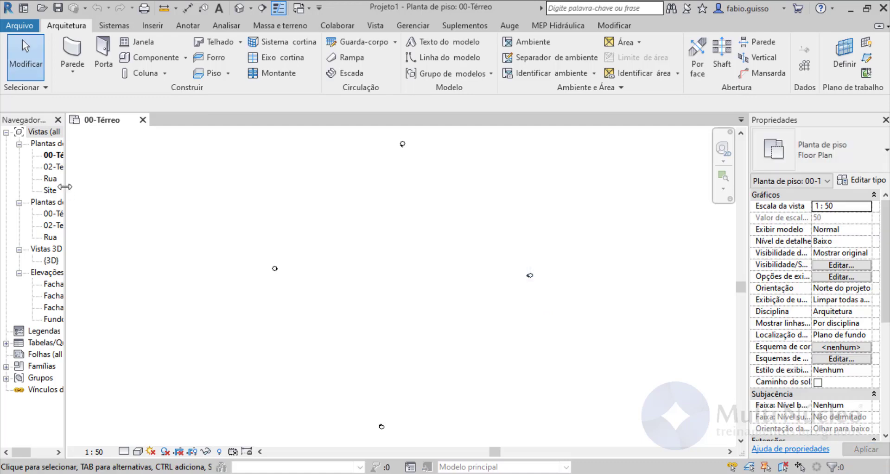
Step: Widen the Project Browser so that its view names are fully readable
{"action": "left_click_drag", "start_coordinate": [65, 191], "coordinate": [159, 191]}
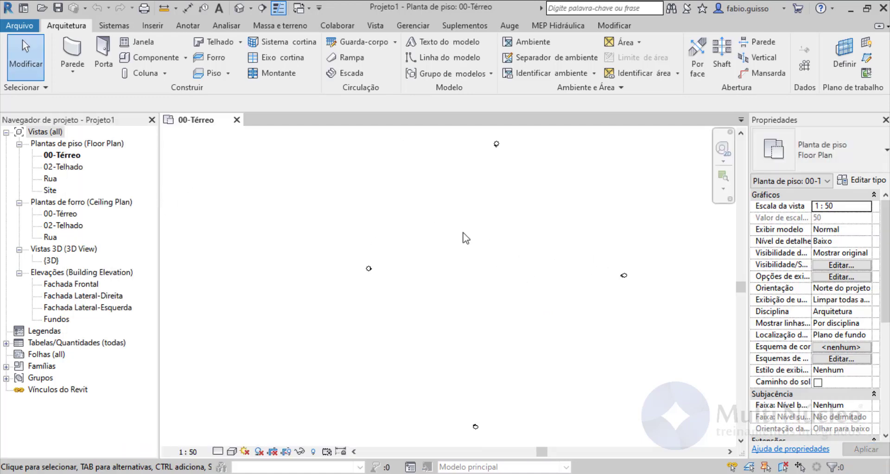
{"action": "scroll", "coordinate": [397, 294], "scroll_direction": "down", "scroll_amount": 1}
{"action": "scroll", "coordinate": [520, 256], "scroll_direction": "up", "scroll_amount": 1}
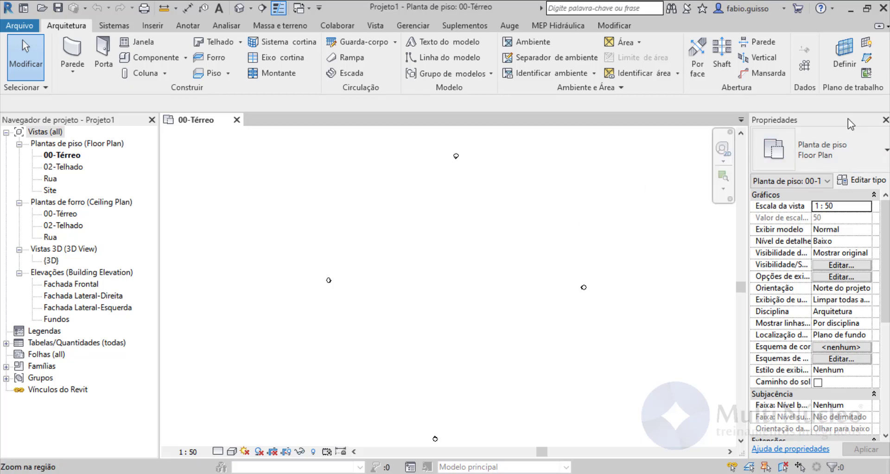
Step: Undock and close both the Properties palette and the Project Browser
{"action": "left_click_drag", "start_coordinate": [851, 124], "coordinate": [648, 173]}
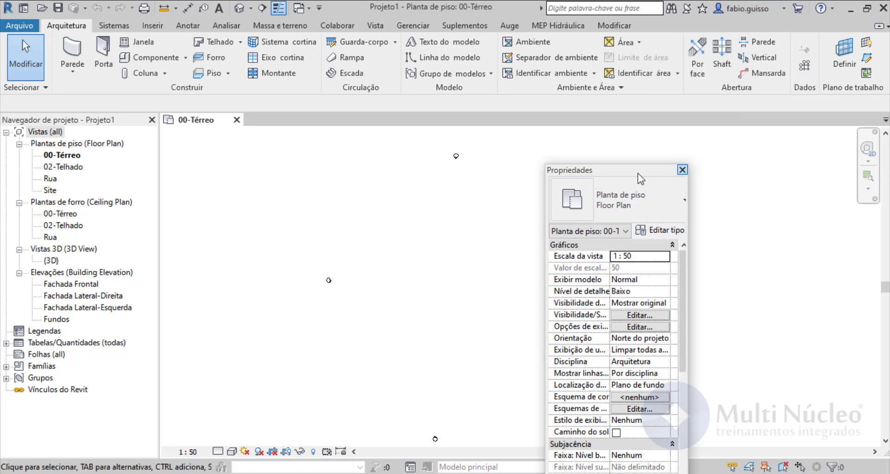
{"action": "left_click", "coordinate": [682, 171]}
{"action": "left_click_drag", "start_coordinate": [73, 119], "coordinate": [295, 177]}
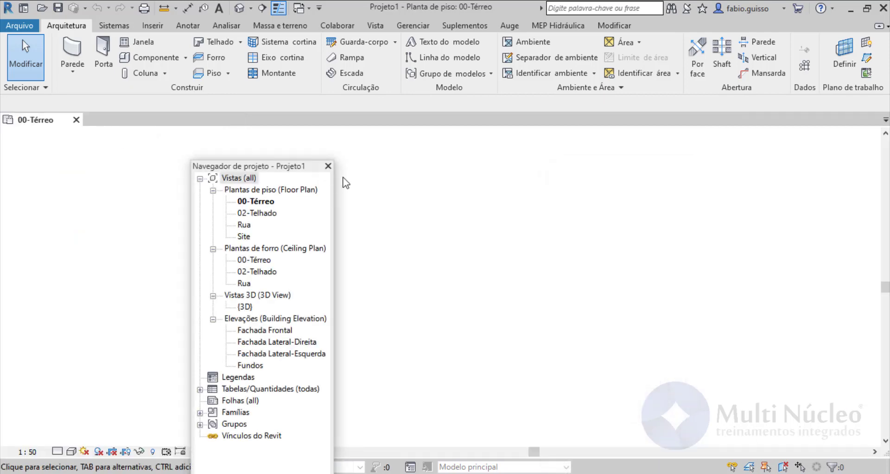
{"action": "left_click", "coordinate": [328, 167]}
Step: Reopen Properties and the Project Browser, docking the browser at the drawing area's left edge and Properties at its right edge
{"action": "scroll", "coordinate": [431, 236], "scroll_direction": "down", "scroll_amount": 2}
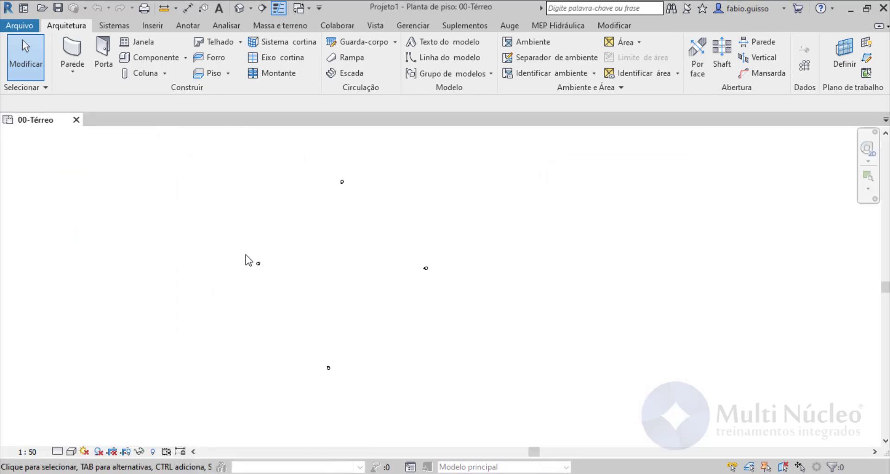
{"action": "scroll", "coordinate": [246, 259], "scroll_direction": "up", "scroll_amount": 2}
{"action": "right_click", "coordinate": [331, 201]}
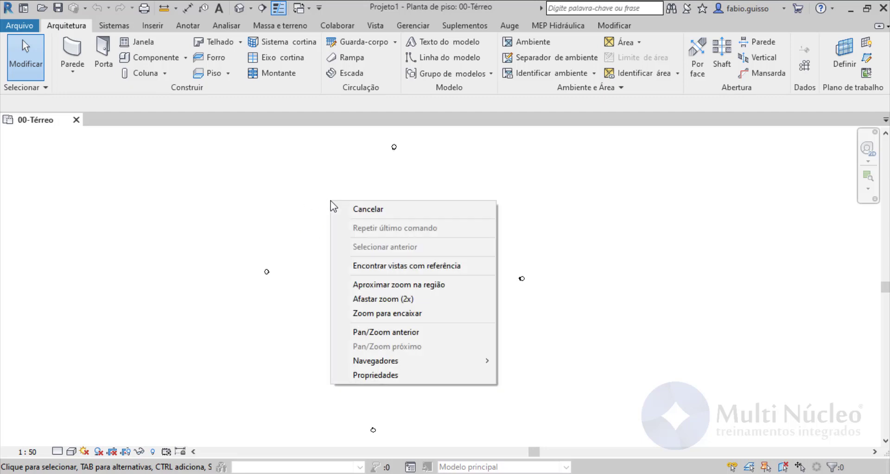
{"action": "left_click", "coordinate": [396, 379]}
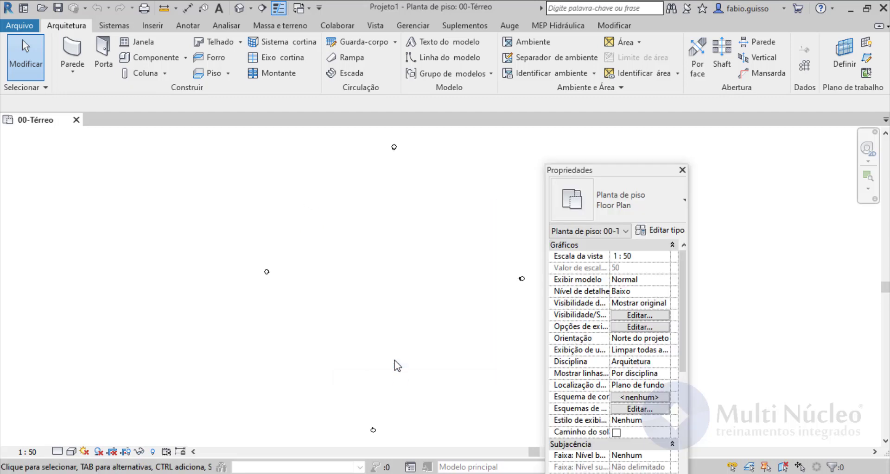
{"action": "right_click", "coordinate": [374, 219]}
{"action": "mouse_move", "coordinate": [424, 397]}
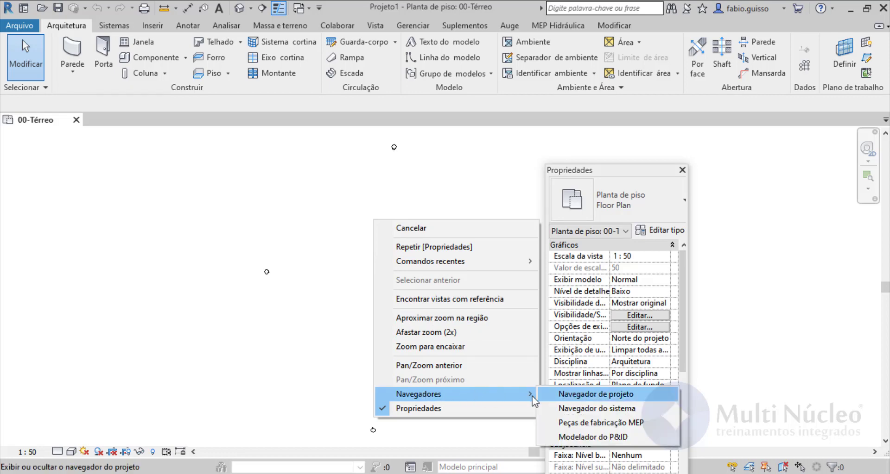
{"action": "left_click", "coordinate": [616, 395]}
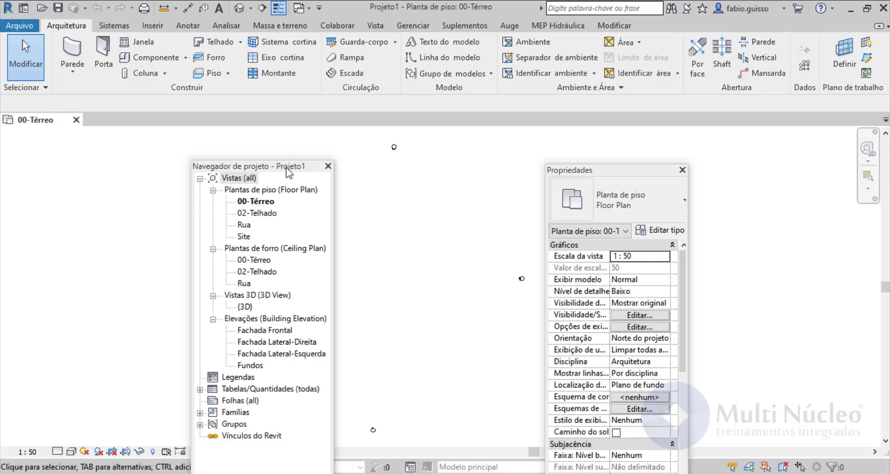
{"action": "left_click_drag", "start_coordinate": [277, 171], "coordinate": [4, 202]}
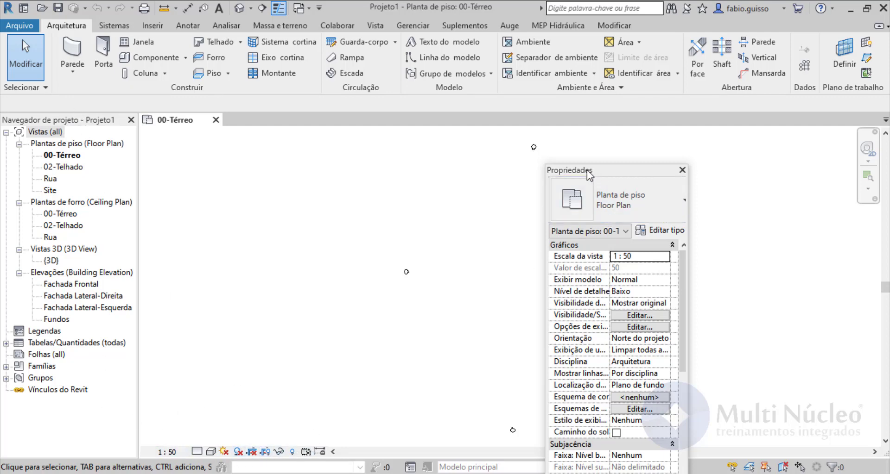
{"action": "left_click_drag", "start_coordinate": [591, 172], "coordinate": [888, 225]}
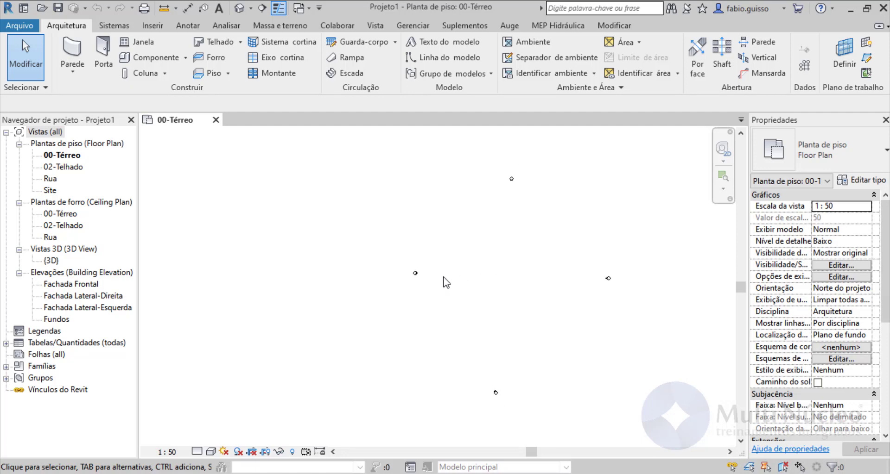
Step: Open the project units and set the linear format to metres with 2 decimal places
{"action": "scroll", "coordinate": [575, 265], "scroll_direction": "up", "scroll_amount": 3}
{"action": "scroll", "coordinate": [392, 246], "scroll_direction": "down", "scroll_amount": 2}
{"action": "scroll", "coordinate": [486, 248], "scroll_direction": "up", "scroll_amount": 1}
{"action": "key", "text": "u"}
{"action": "key", "text": "n"}
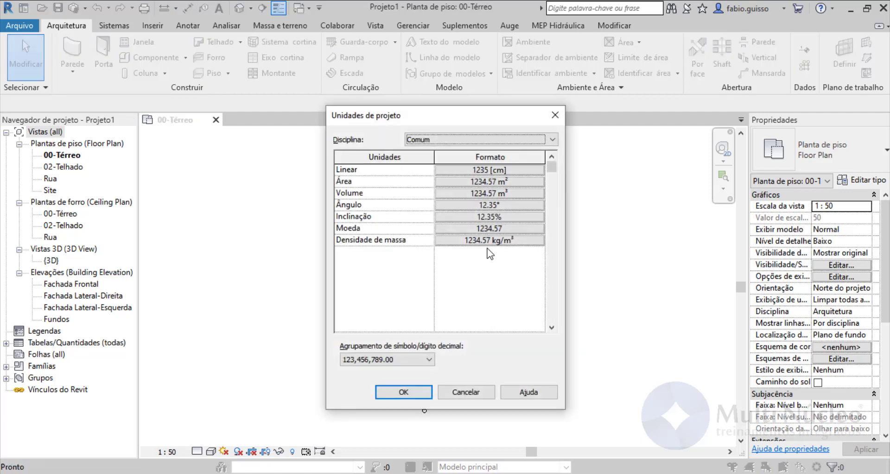
{"action": "left_click", "coordinate": [498, 172]}
{"action": "left_click", "coordinate": [456, 194]}
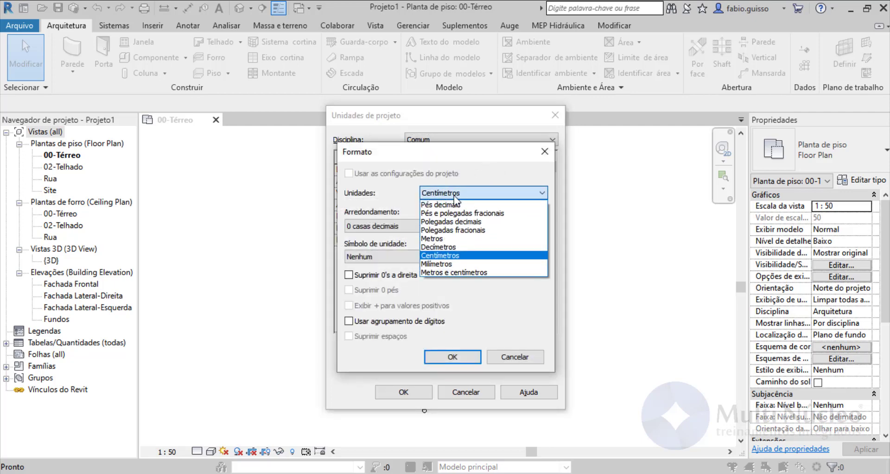
{"action": "left_click", "coordinate": [457, 239]}
{"action": "left_click", "coordinate": [391, 226]}
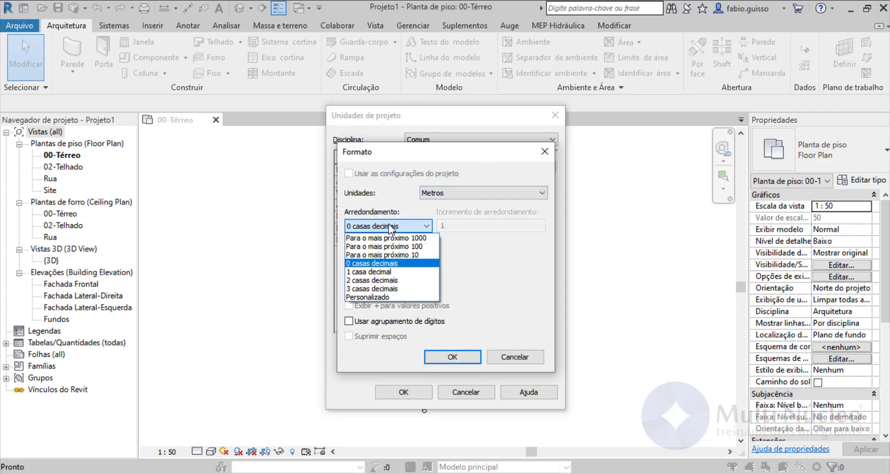
{"action": "left_click", "coordinate": [392, 281]}
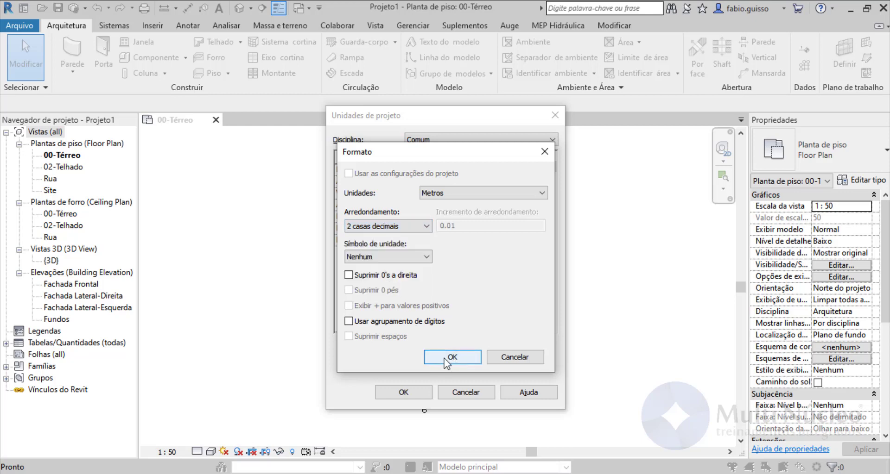
Step: Set the linear unit format to centimetres with 0 decimal places and accept the project units
{"action": "left_click", "coordinate": [393, 227]}
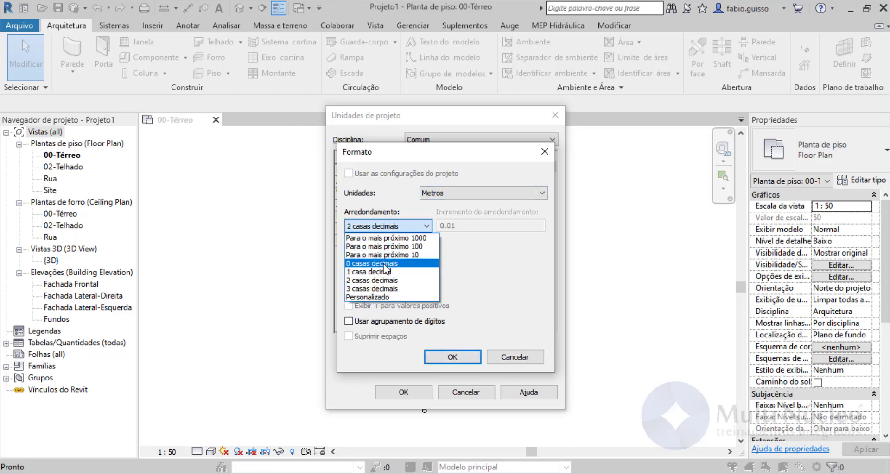
{"action": "left_click", "coordinate": [384, 264]}
{"action": "left_click", "coordinate": [461, 192]}
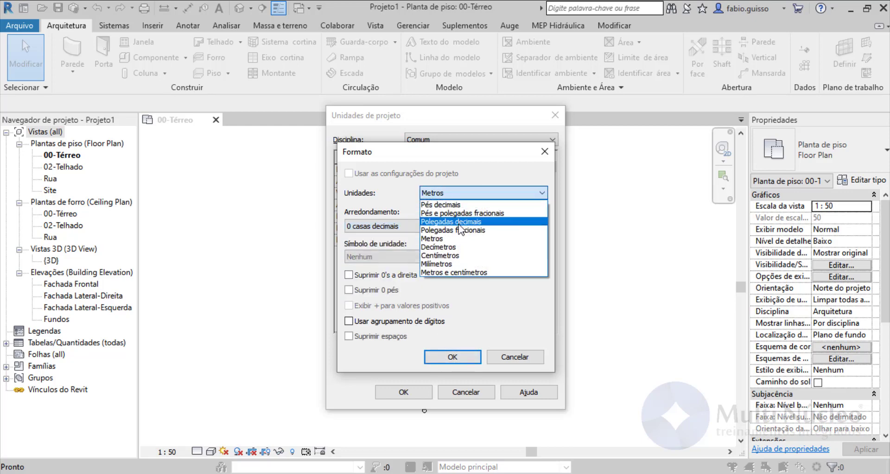
{"action": "left_click", "coordinate": [460, 256]}
{"action": "left_click", "coordinate": [454, 356]}
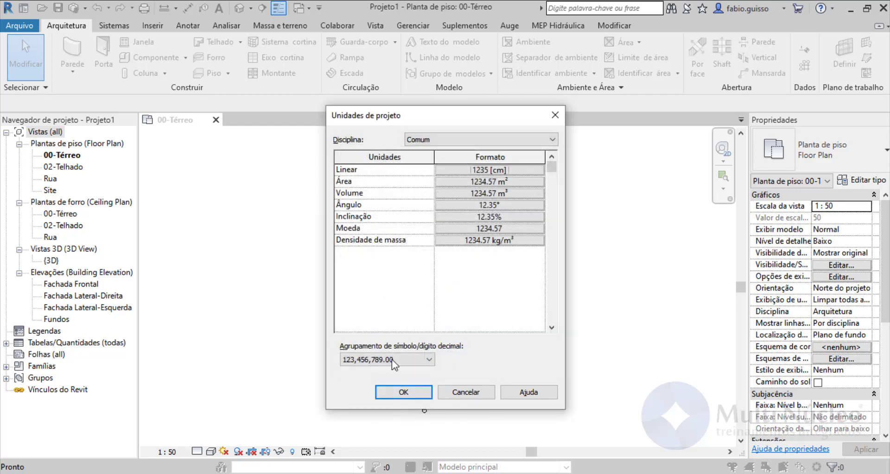
{"action": "left_click", "coordinate": [411, 394]}
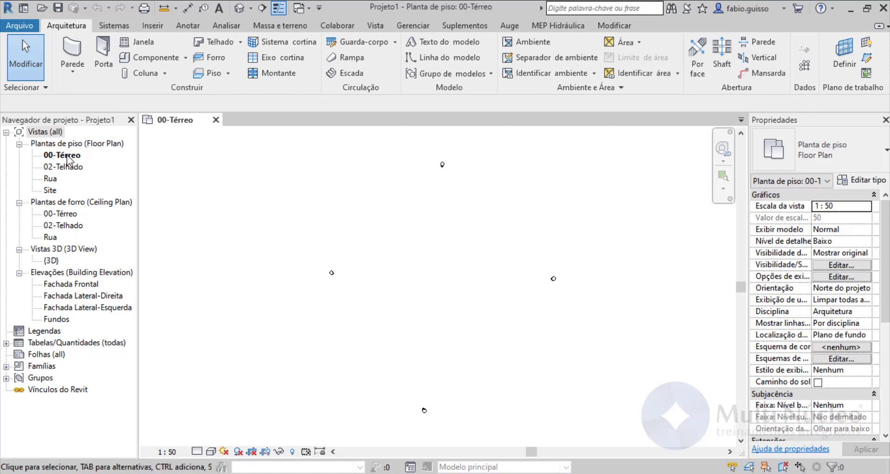
Step: Examine the floor plan, ceiling plan, 3D view and elevation groups in the Project Browser
{"action": "left_click", "coordinate": [65, 167]}
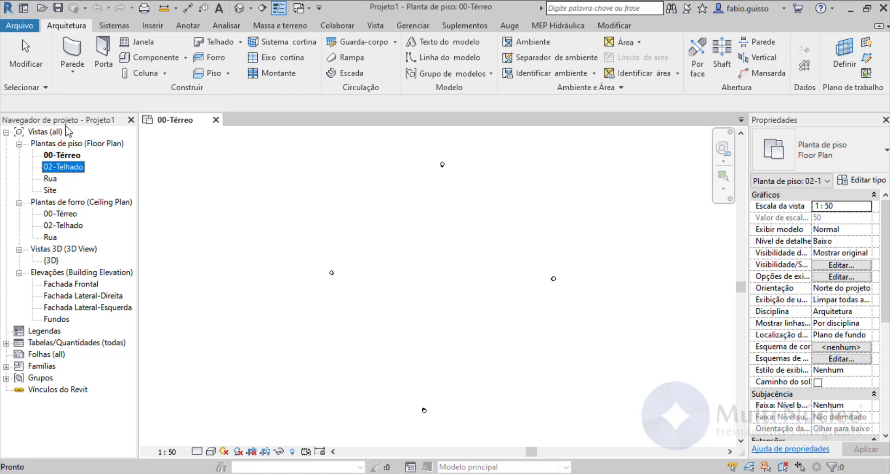
{"action": "left_click", "coordinate": [49, 146]}
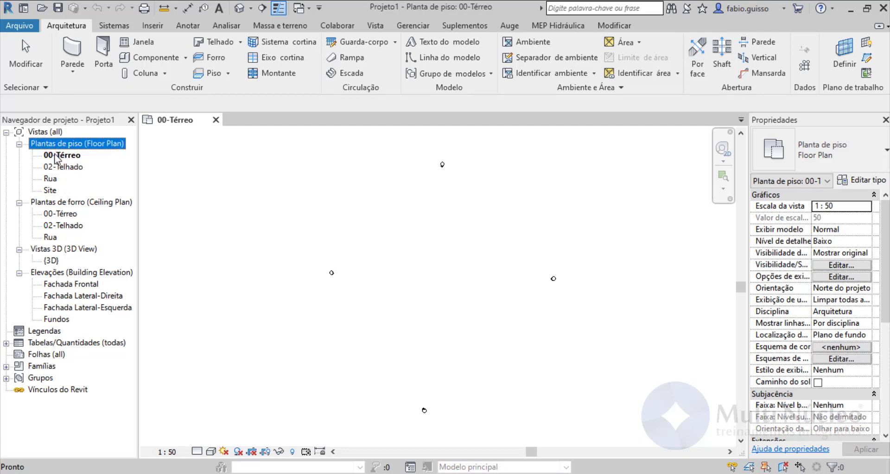
{"action": "left_click", "coordinate": [65, 204]}
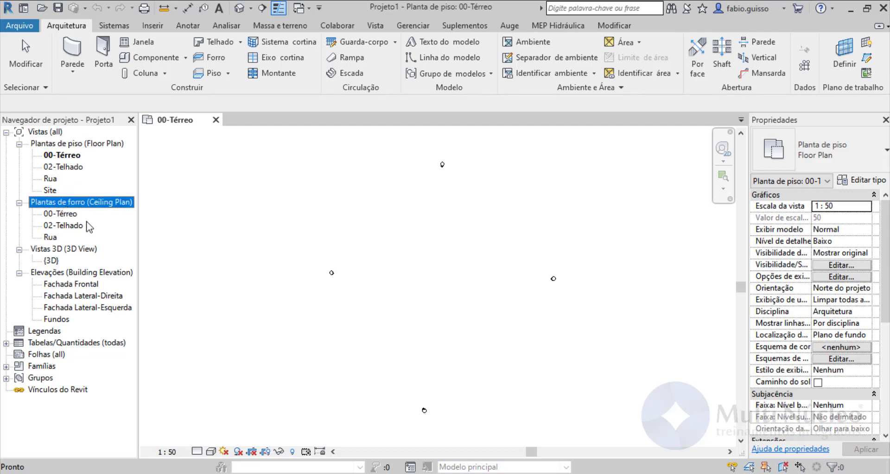
{"action": "left_click", "coordinate": [54, 250]}
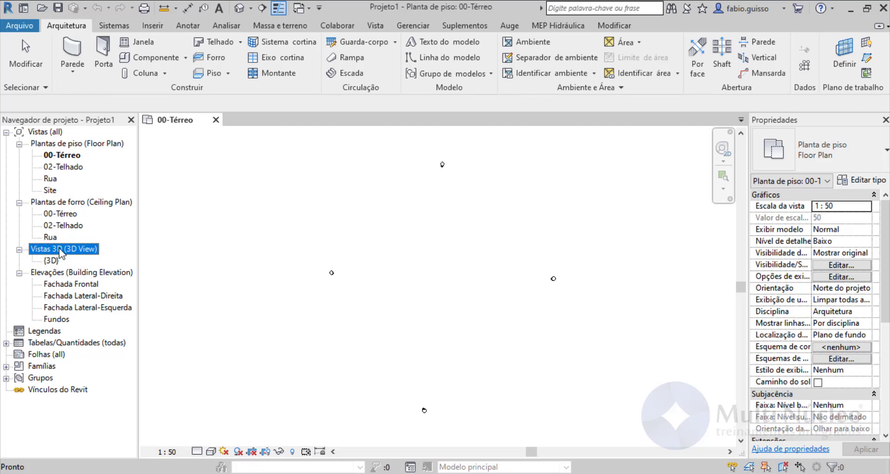
{"action": "left_click", "coordinate": [53, 261]}
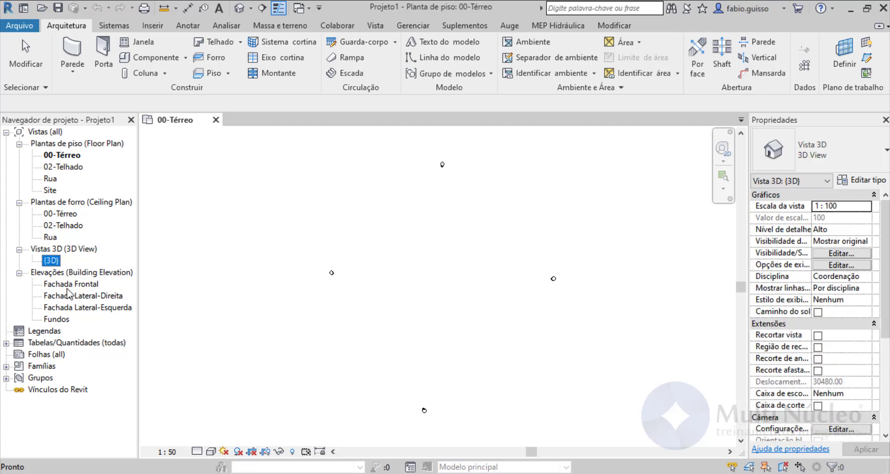
{"action": "left_click", "coordinate": [81, 273]}
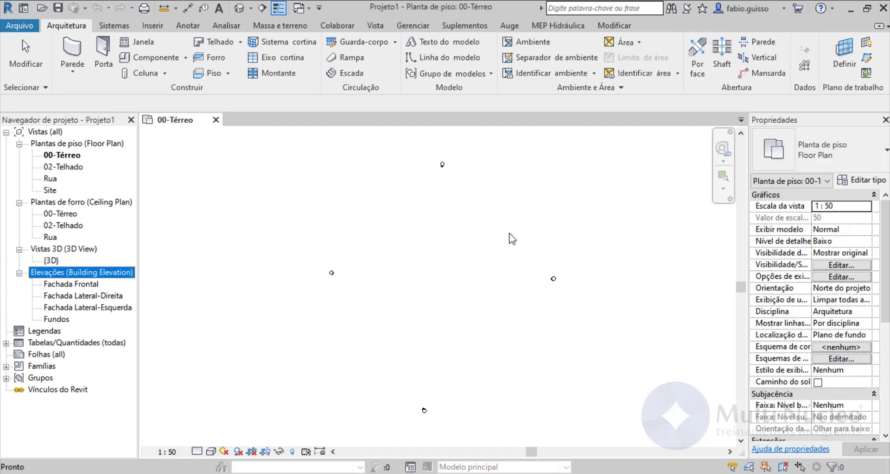
{"action": "left_click", "coordinate": [170, 198]}
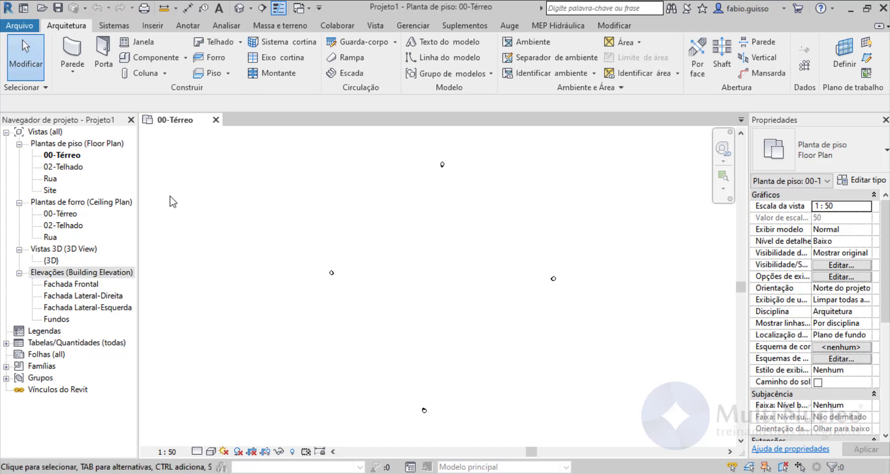
Step: Open the Fachada Frontal elevation and examine the 02-Telhado, 00-Térreo and Rua levels and the spacing between them
{"action": "double_click", "coordinate": [64, 287]}
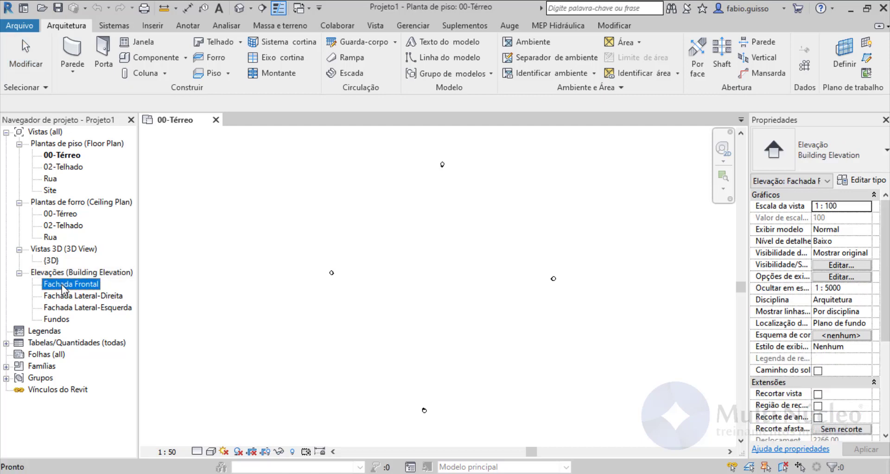
{"action": "scroll", "coordinate": [630, 259], "scroll_direction": "up", "scroll_amount": 2}
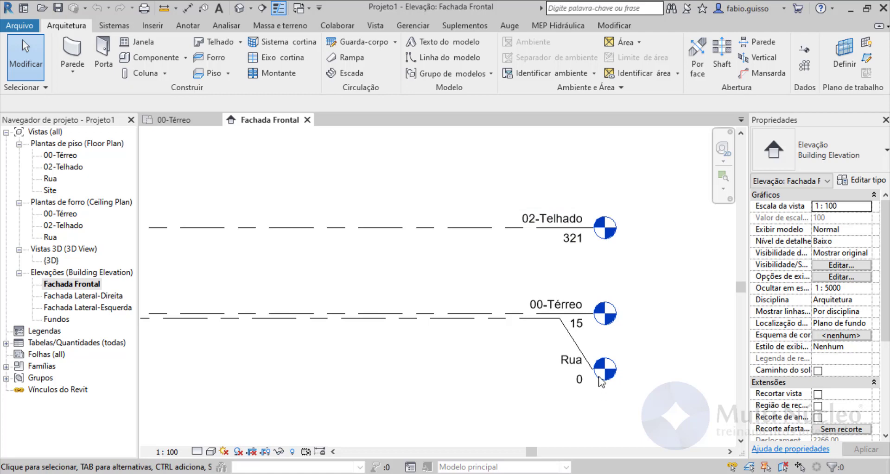
{"action": "left_click", "coordinate": [478, 235]}
{"action": "scroll", "coordinate": [521, 271], "scroll_direction": "down", "scroll_amount": 1}
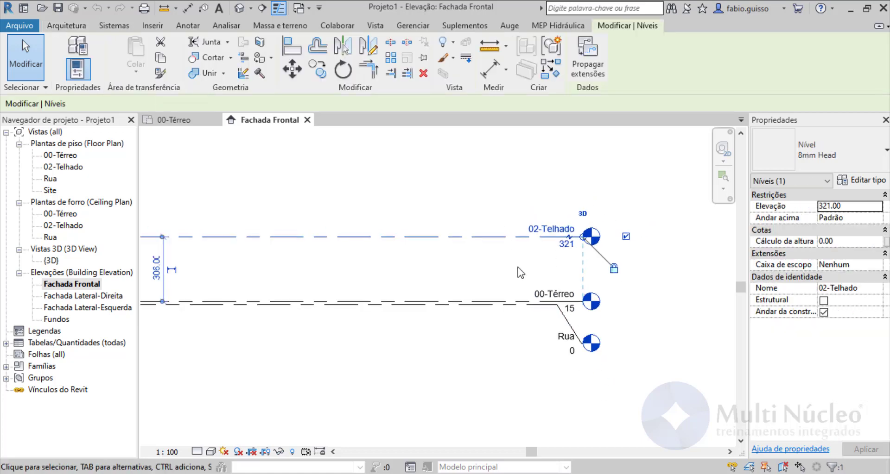
{"action": "left_click", "coordinate": [156, 269]}
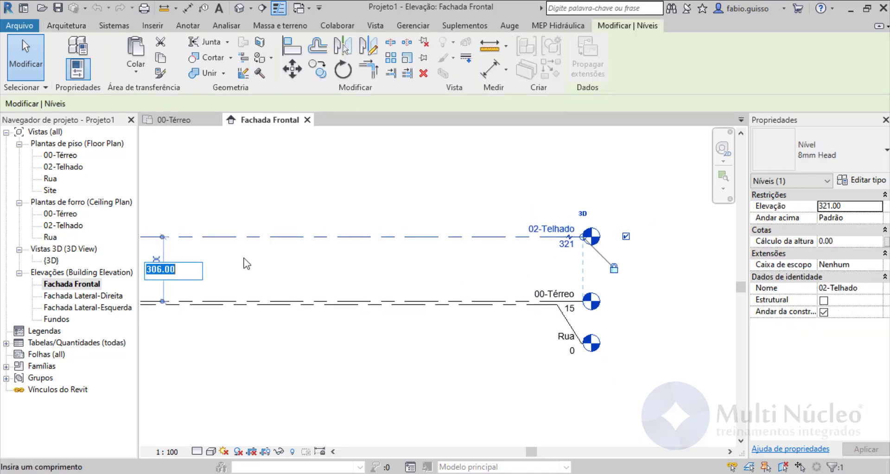
{"action": "key", "text": "Escape"}
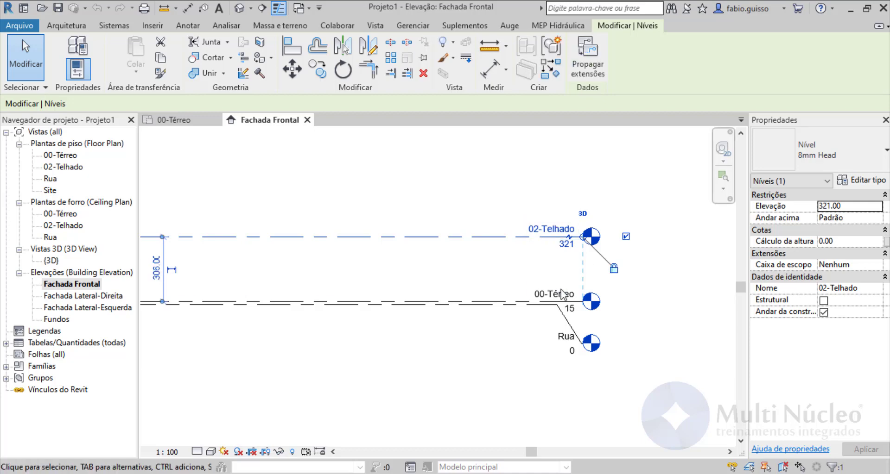
{"action": "key", "text": "Escape"}
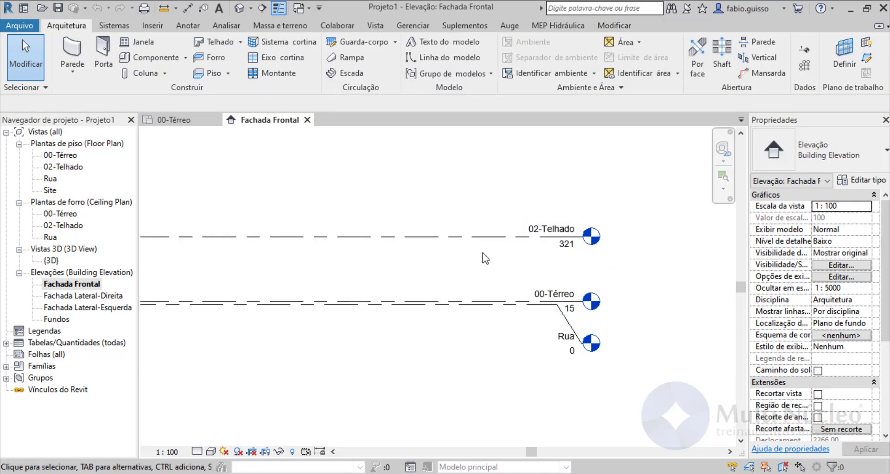
{"action": "scroll", "coordinate": [460, 250], "scroll_direction": "down", "scroll_amount": 1}
{"action": "scroll", "coordinate": [333, 215], "scroll_direction": "up", "scroll_amount": 1}
{"action": "scroll", "coordinate": [383, 342], "scroll_direction": "down", "scroll_amount": 1}
{"action": "middle_click_drag", "start_coordinate": [383, 342], "coordinate": [380, 363]}
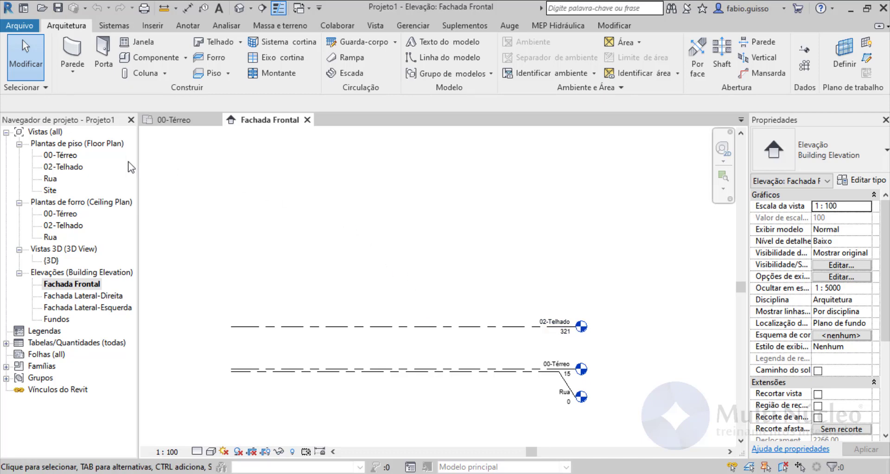
Step: In the 00-Térreo floor plan, start a .ARQ-15cm basic wall with its top constraint set to level 02-Telhado
{"action": "double_click", "coordinate": [68, 154]}
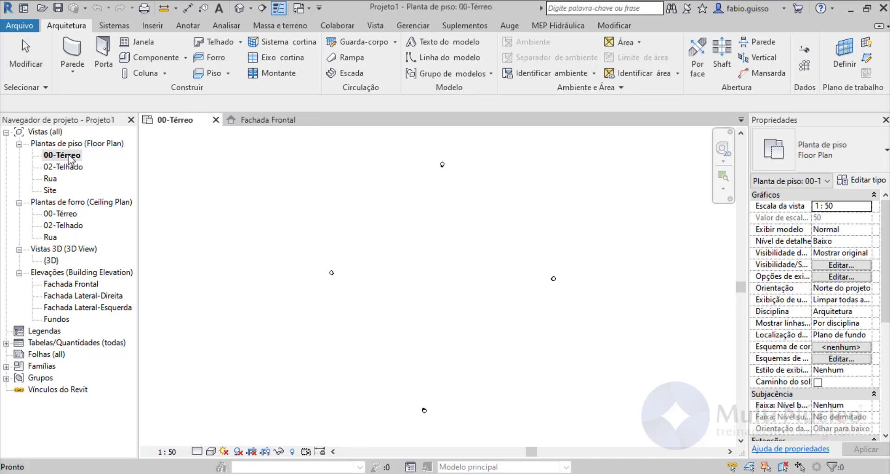
{"action": "scroll", "coordinate": [439, 279], "scroll_direction": "up", "scroll_amount": 2}
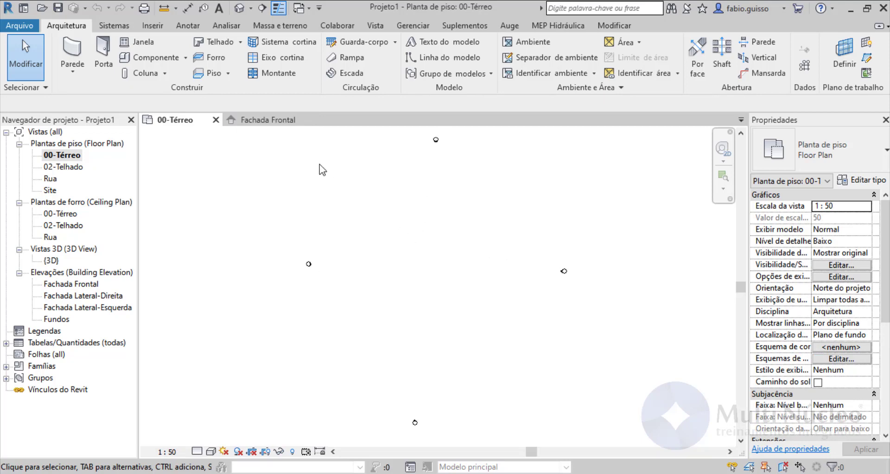
{"action": "left_click", "coordinate": [74, 51]}
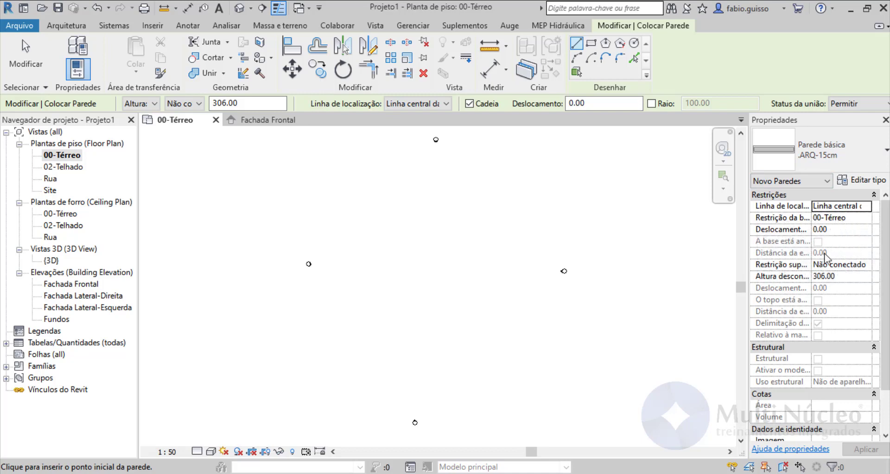
{"action": "left_click", "coordinate": [870, 268]}
{"action": "left_click", "coordinate": [861, 266]}
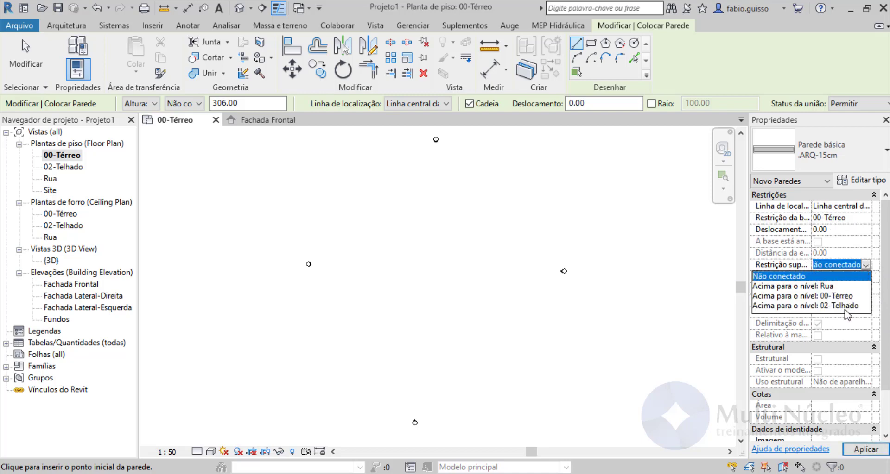
{"action": "left_click", "coordinate": [842, 307]}
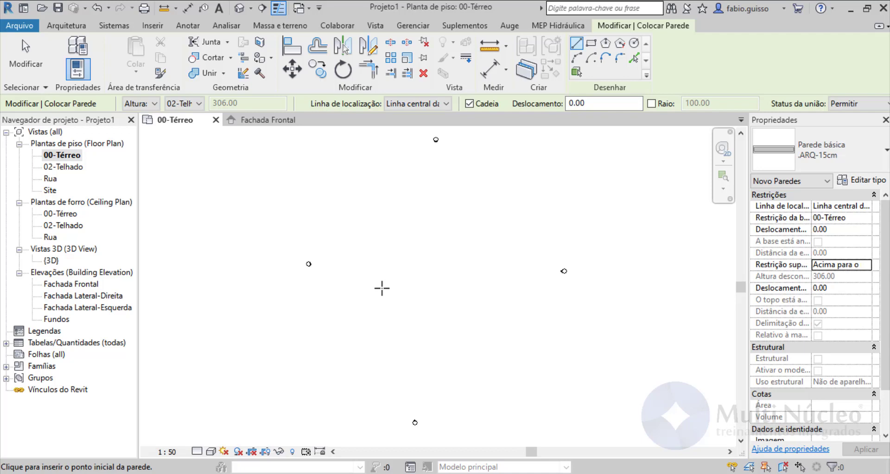
Step: Draw two connected outer walls, one vertical 1400 cm long and one horizontal 1000 cm long running right from its upper end
{"action": "left_click", "coordinate": [391, 321]}
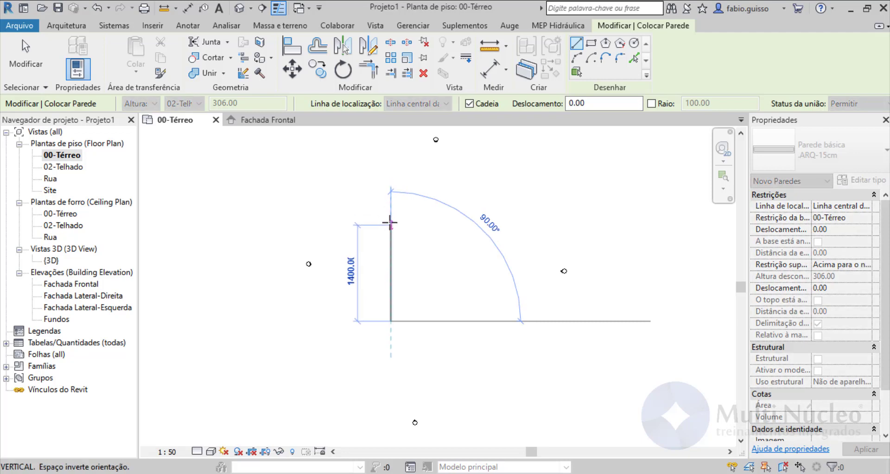
{"action": "left_click", "coordinate": [390, 224]}
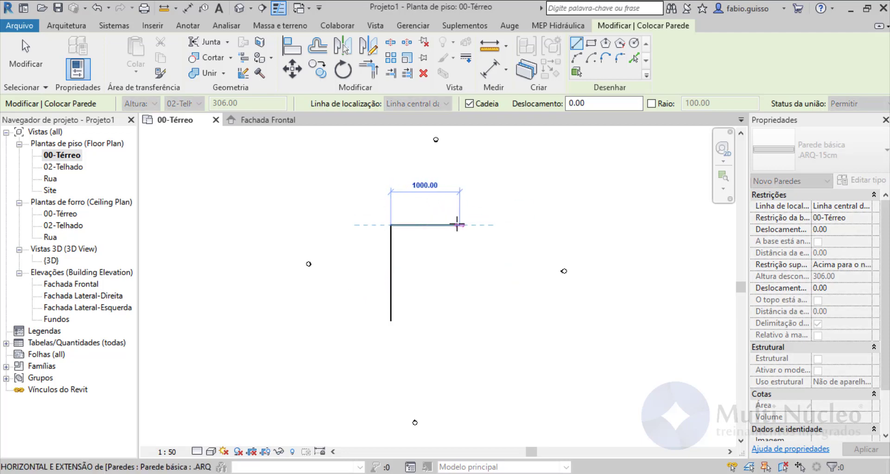
{"action": "left_click", "coordinate": [460, 225]}
{"action": "key", "text": "Escape"}
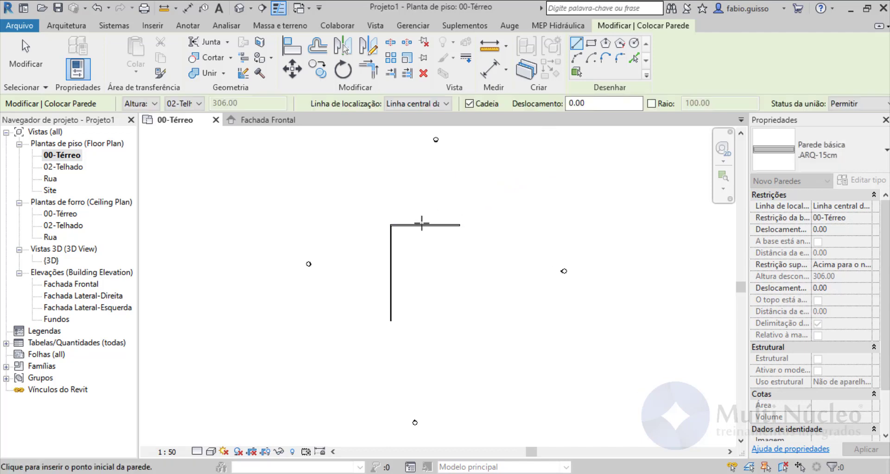
Step: Draw two inner walls enclosing a room in the upper-left corner, about 425 cm wide and 383 cm deep inside
{"action": "scroll", "coordinate": [414, 231], "scroll_direction": "up", "scroll_amount": 3}
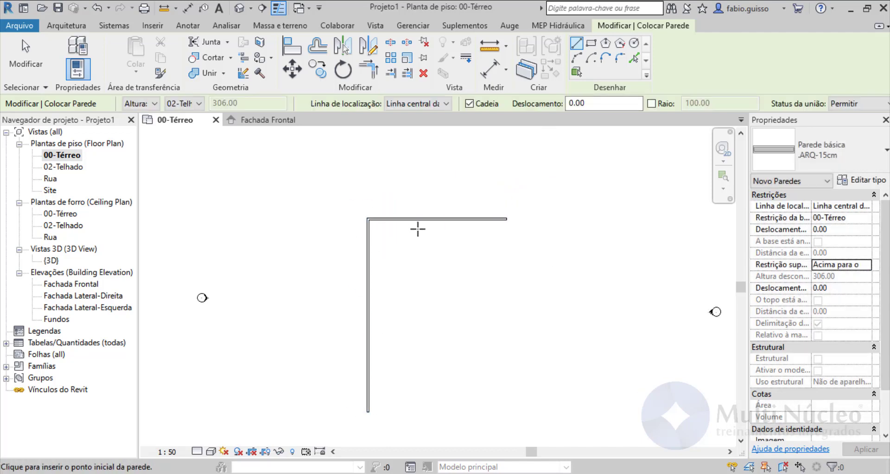
{"action": "scroll", "coordinate": [402, 246], "scroll_direction": "up", "scroll_amount": 3}
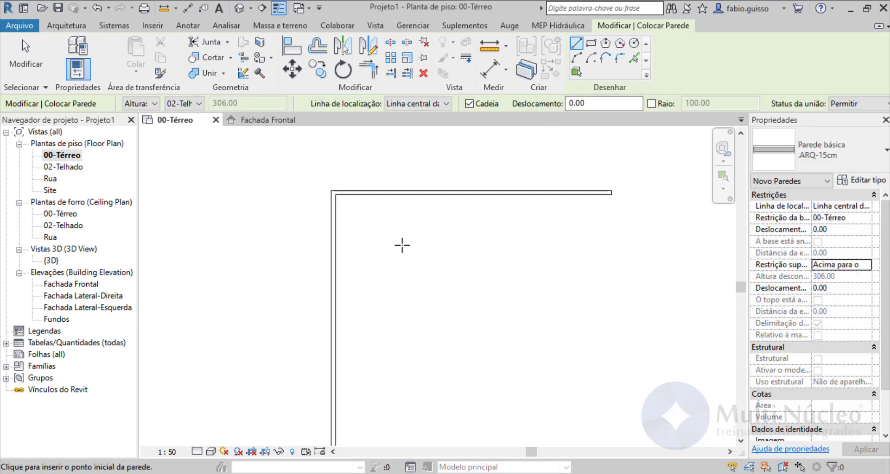
{"action": "left_click", "coordinate": [334, 304]}
{"action": "left_click", "coordinate": [456, 303]}
{"action": "left_click", "coordinate": [455, 193]}
{"action": "key", "text": "Escape"}
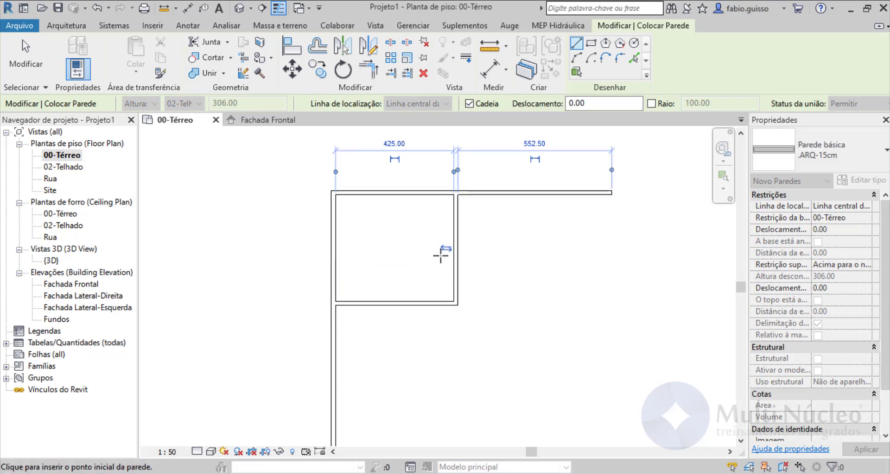
{"action": "key", "text": "Escape"}
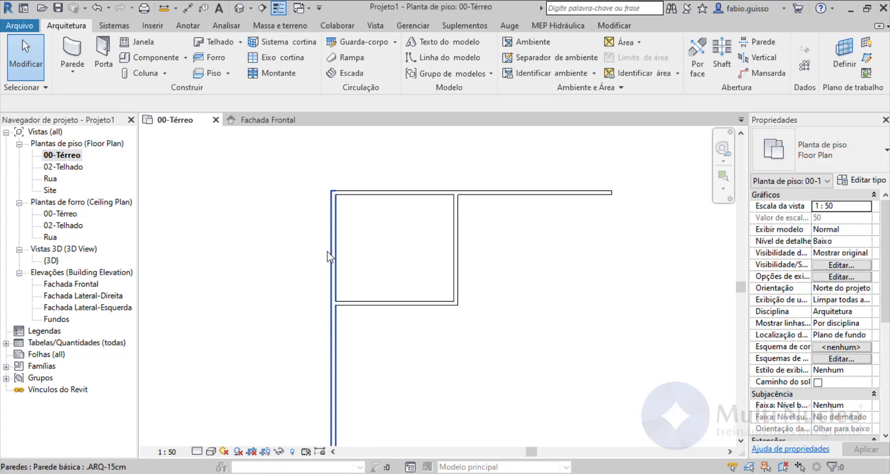
Step: Inspect the outer wall pair and the two inner room walls by selecting each pair and clearing the selection
{"action": "left_click", "coordinate": [340, 215]}
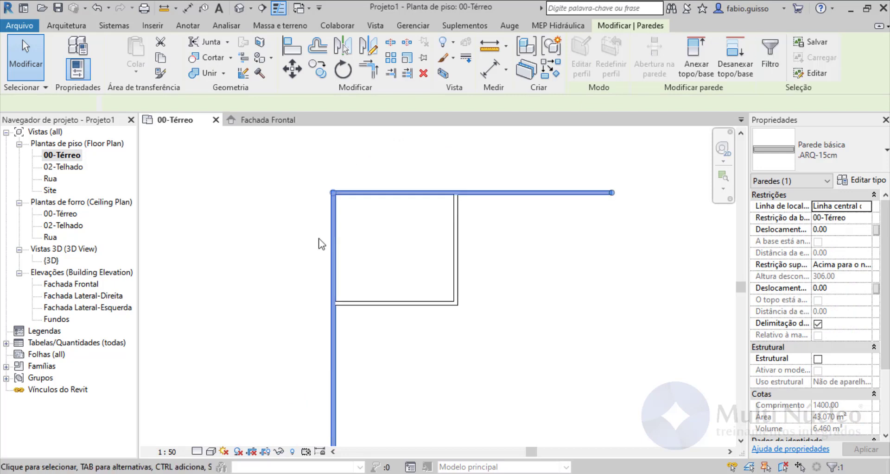
{"action": "left_click", "coordinate": [347, 167]}
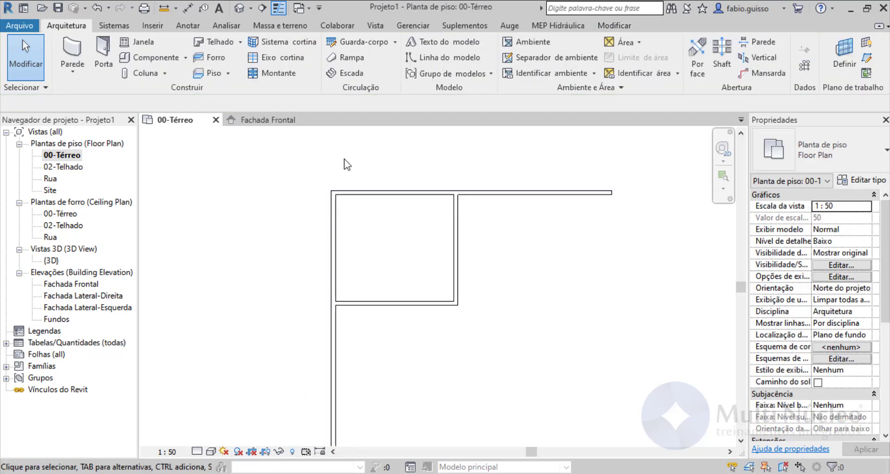
{"action": "left_click", "coordinate": [377, 304]}
{"action": "left_click", "coordinate": [456, 281], "text": "ctrl"}
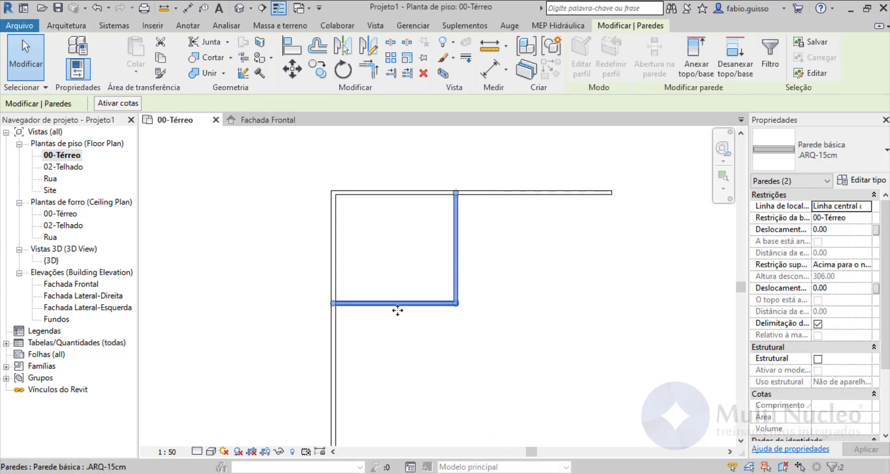
{"action": "left_click", "coordinate": [455, 317]}
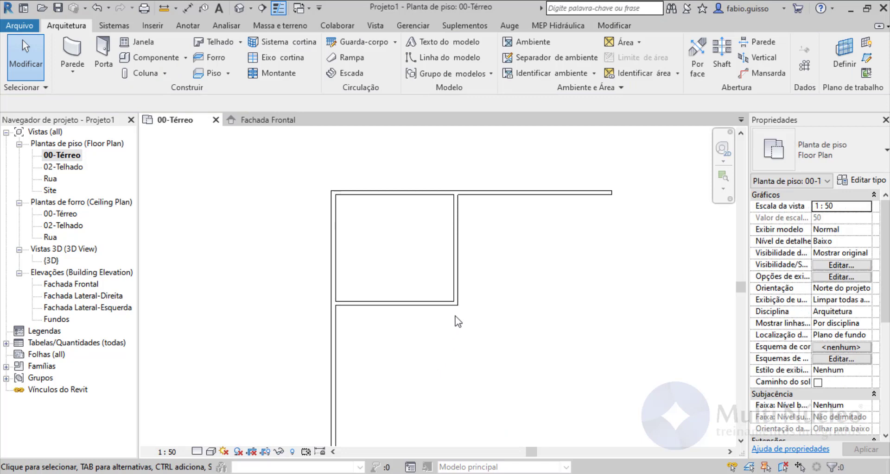
Step: Set the corner room's clear width to 400 cm by repositioning its vertical inner wall
{"action": "left_click", "coordinate": [455, 241]}
{"action": "left_click", "coordinate": [393, 144]}
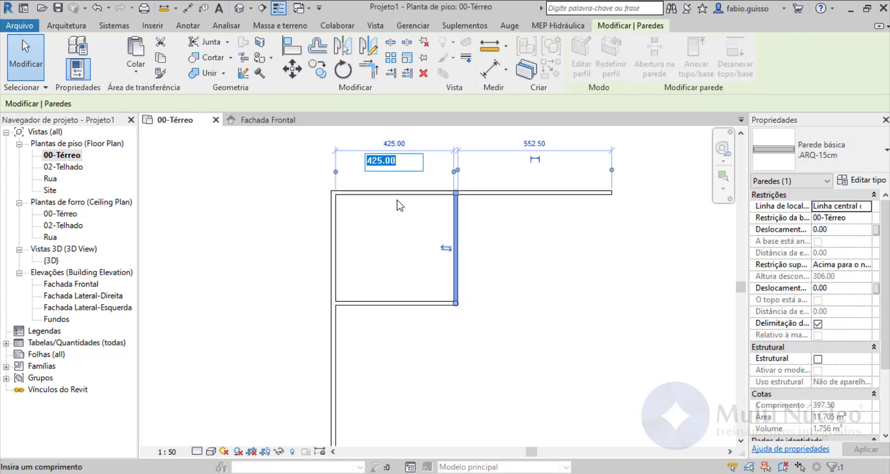
{"action": "type", "text": "40"}
{"action": "key", "text": "Return"}
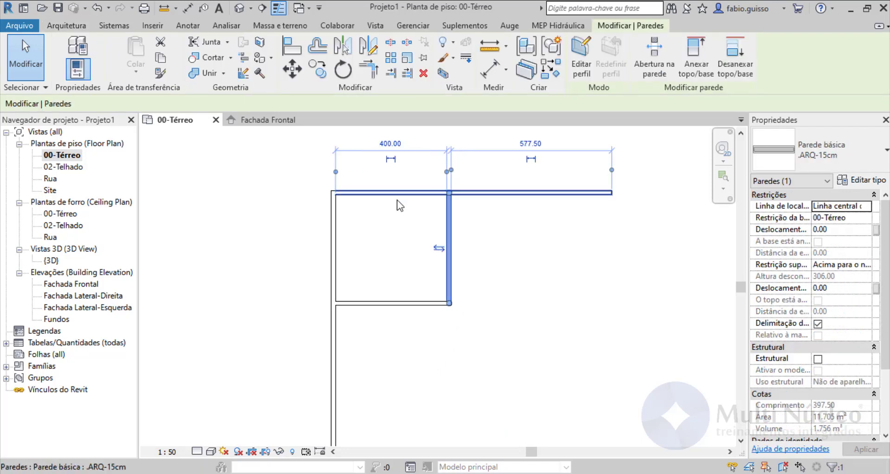
Step: Set the corner room's clear depth to 300 cm by repositioning its horizontal inner wall
{"action": "left_click", "coordinate": [401, 304]}
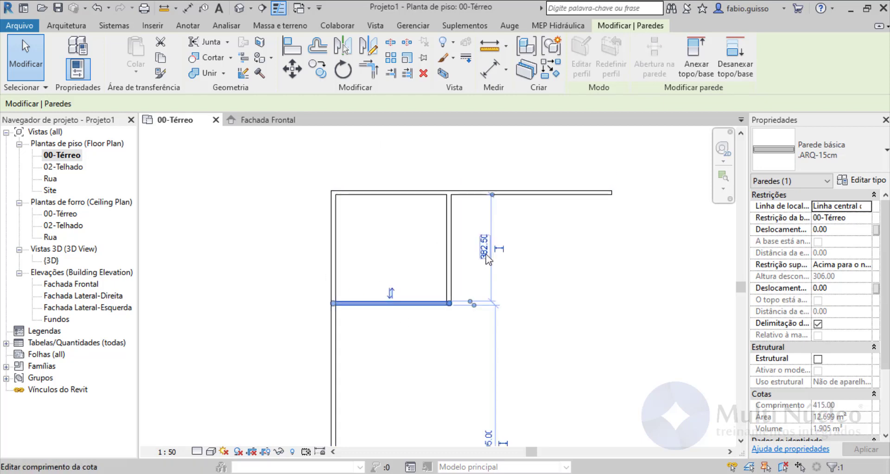
{"action": "left_click", "coordinate": [484, 247]}
{"action": "type", "text": "300"}
{"action": "key", "text": "Return"}
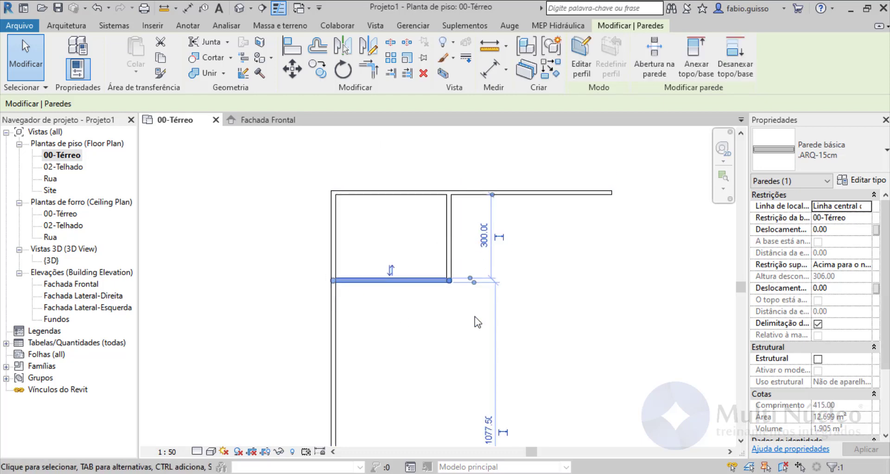
{"action": "left_click", "coordinate": [453, 171]}
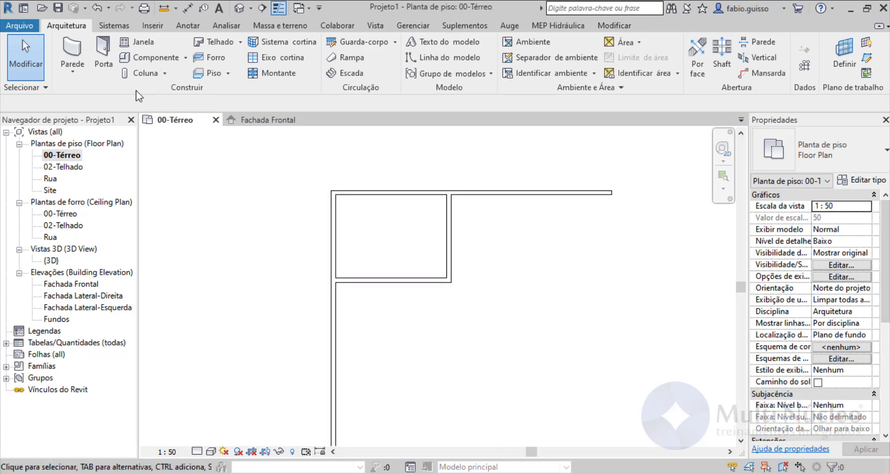
Step: Close the building outline with a 1400 cm right outer wall and a 1000 cm lower outer wall
{"action": "left_click", "coordinate": [73, 51]}
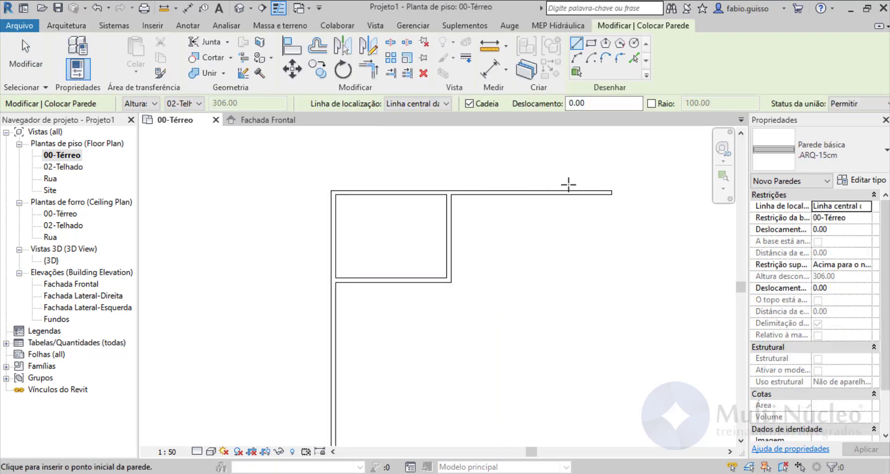
{"action": "left_click", "coordinate": [610, 192]}
{"action": "scroll", "coordinate": [602, 191], "scroll_direction": "down", "scroll_amount": 2}
{"action": "scroll", "coordinate": [601, 193], "scroll_direction": "down", "scroll_amount": 1}
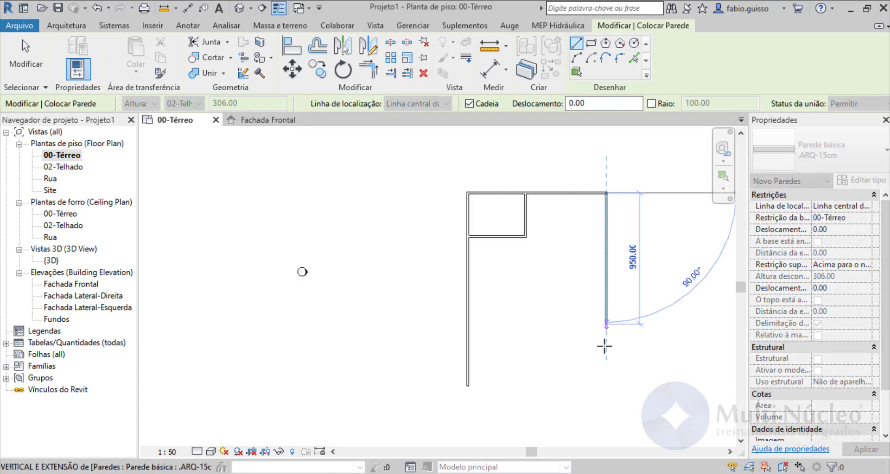
{"action": "left_click", "coordinate": [606, 386]}
{"action": "left_click", "coordinate": [467, 385]}
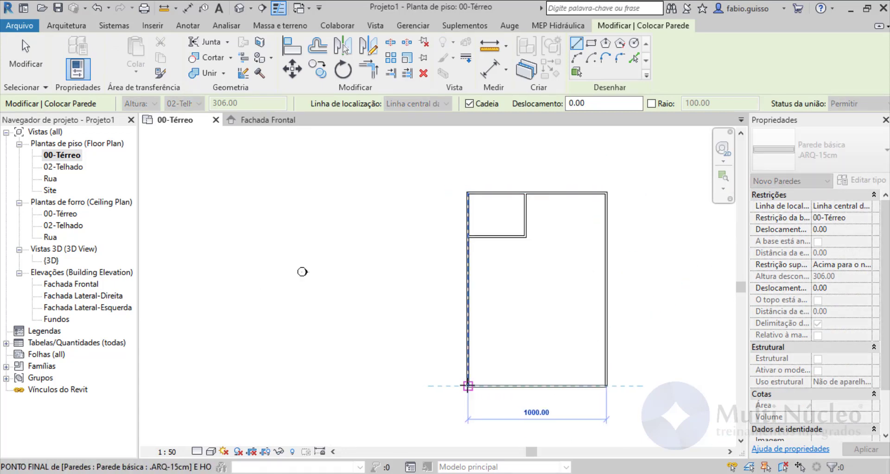
{"action": "key", "text": "Escape"}
{"action": "key", "text": "Escape"}
Step: Set the clear distance between the room's vertical inner wall and the right outer wall to 400 cm
{"action": "scroll", "coordinate": [616, 208], "scroll_direction": "up", "scroll_amount": 2}
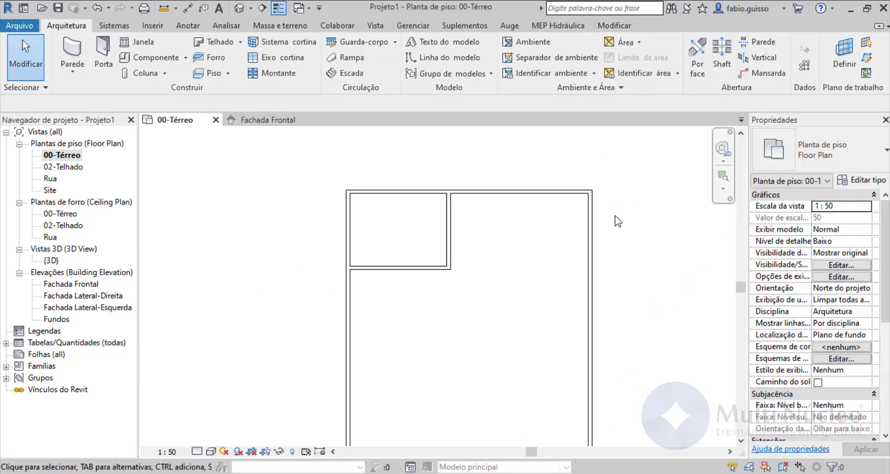
{"action": "left_click", "coordinate": [593, 218]}
{"action": "scroll", "coordinate": [456, 259], "scroll_direction": "down", "scroll_amount": 1}
{"action": "scroll", "coordinate": [505, 399], "scroll_direction": "down", "scroll_amount": 1}
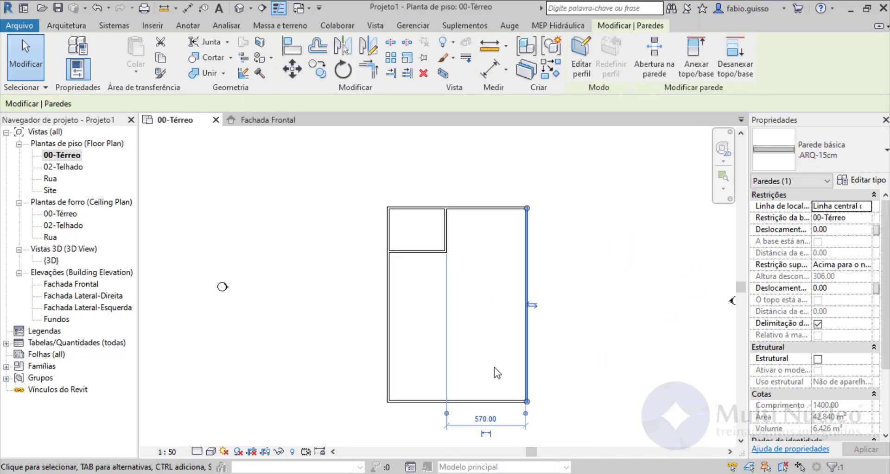
{"action": "left_click", "coordinate": [485, 420]}
{"action": "type", "text": "400"}
{"action": "key", "text": "Return"}
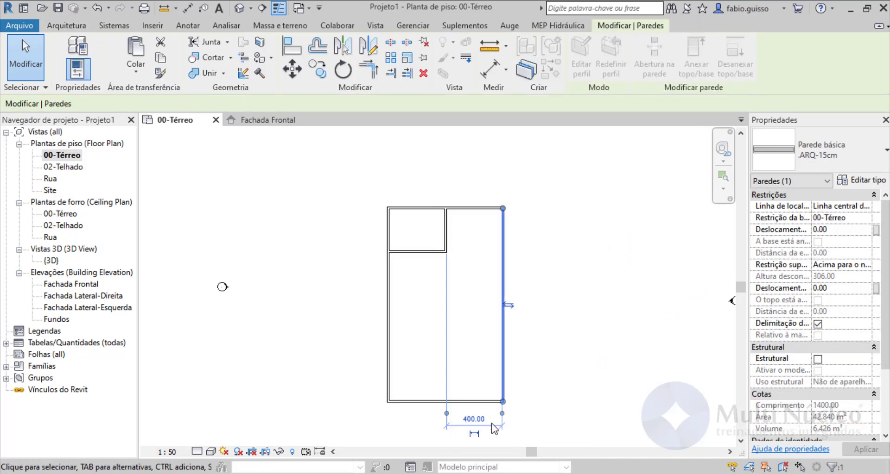
{"action": "key", "text": "Escape"}
{"action": "scroll", "coordinate": [499, 228], "scroll_direction": "up", "scroll_amount": 1}
{"action": "scroll", "coordinate": [498, 229], "scroll_direction": "up", "scroll_amount": 1}
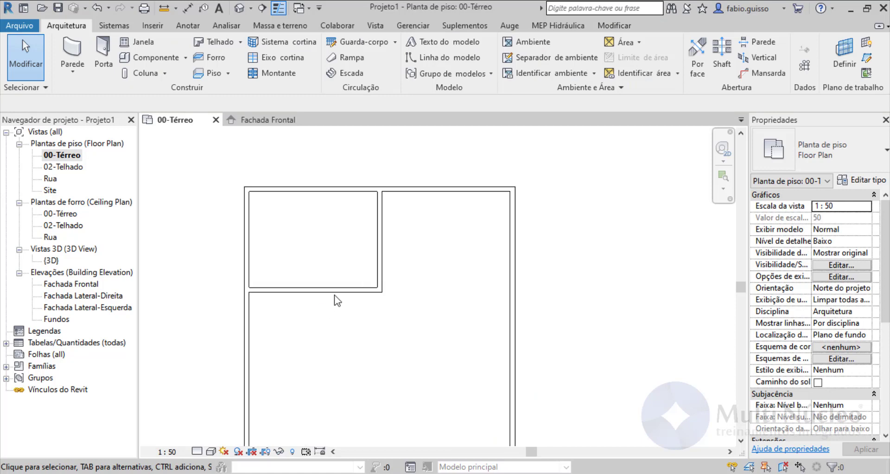
Step: Extend the horizontal inner wall below the corner room across to the right outer wall
{"action": "left_click", "coordinate": [362, 290]}
{"action": "scroll", "coordinate": [380, 301], "scroll_direction": "up", "scroll_amount": 3}
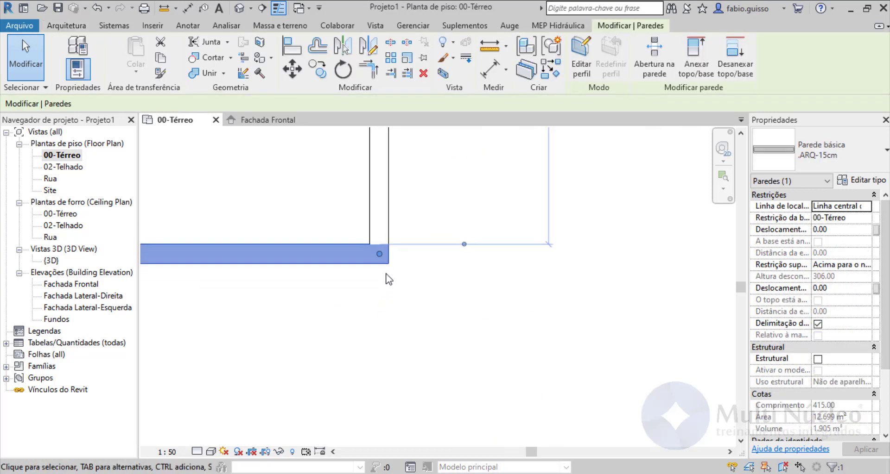
{"action": "scroll", "coordinate": [378, 271], "scroll_direction": "down", "scroll_amount": 3}
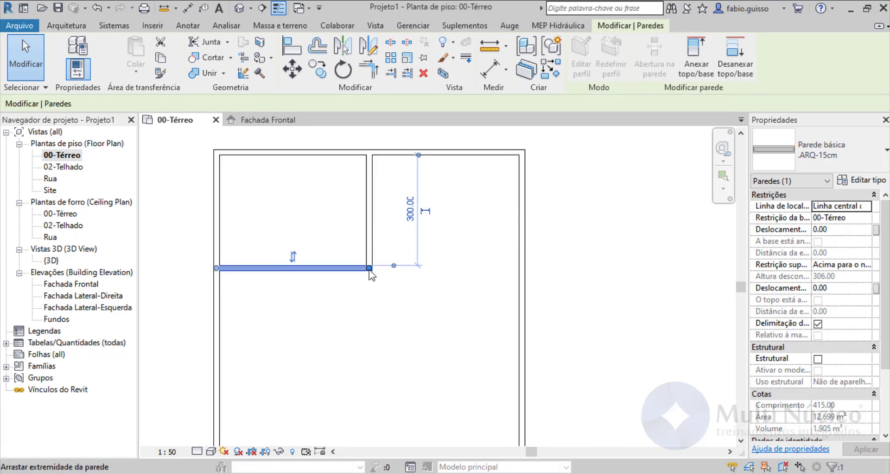
{"action": "left_click_drag", "start_coordinate": [369, 272], "coordinate": [520, 270]}
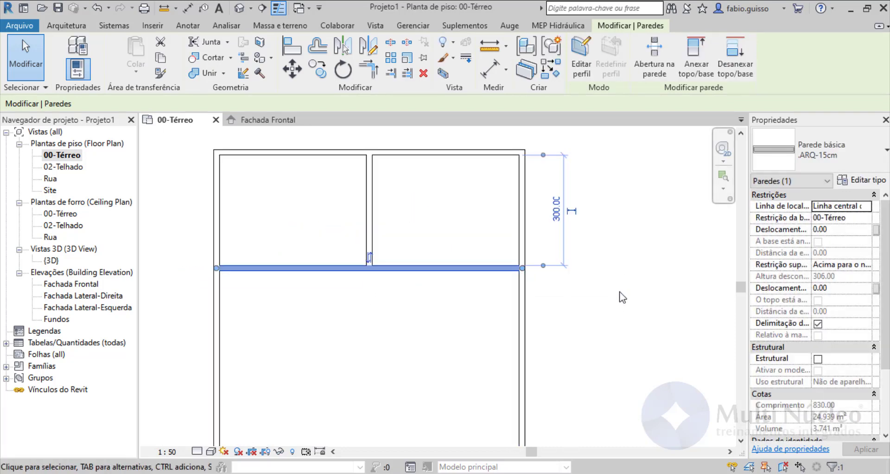
{"action": "left_click", "coordinate": [612, 306]}
Step: Draw two .ARQ-15cm walls enclosing a small room about 322.5 by 175 cm below the upper-left room, against the left outer wall
{"action": "scroll", "coordinate": [382, 238], "scroll_direction": "down", "scroll_amount": 3}
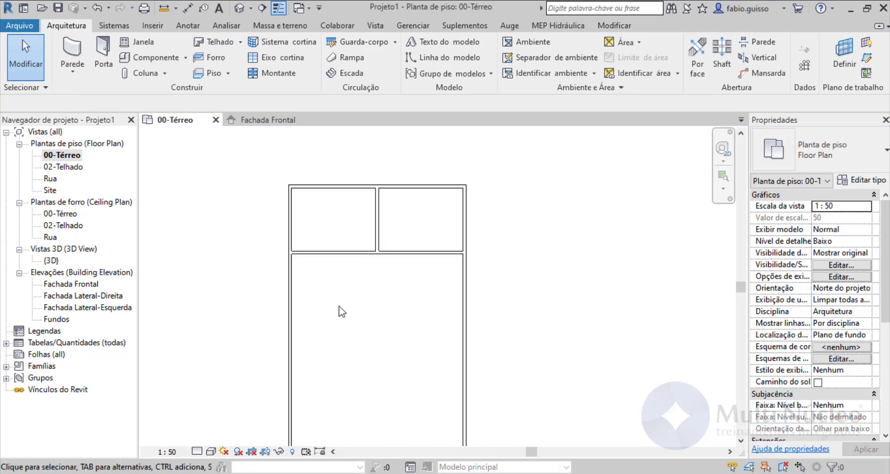
{"action": "scroll", "coordinate": [339, 233], "scroll_direction": "down", "scroll_amount": 2}
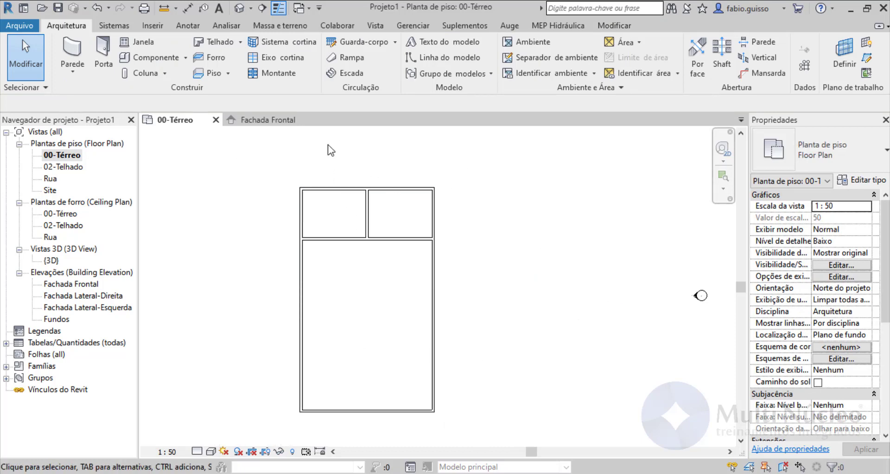
{"action": "key", "text": "w"}
{"action": "key", "text": "a"}
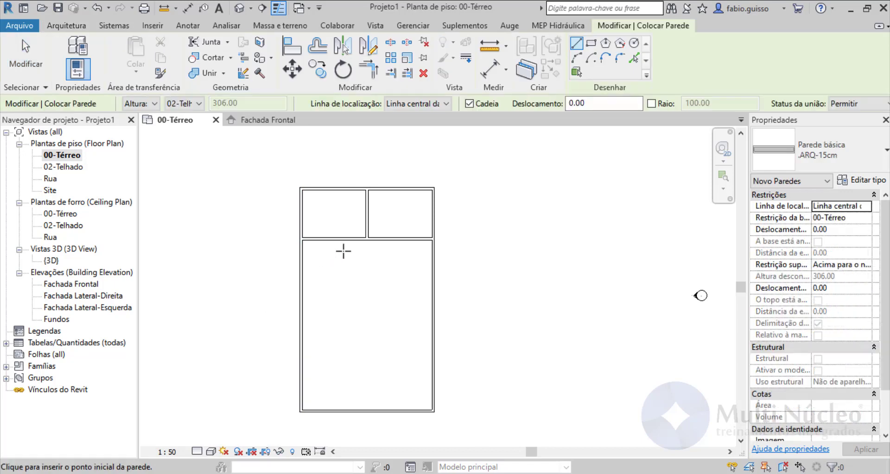
{"action": "scroll", "coordinate": [345, 248], "scroll_direction": "up", "scroll_amount": 2}
{"action": "left_click", "coordinate": [356, 237]}
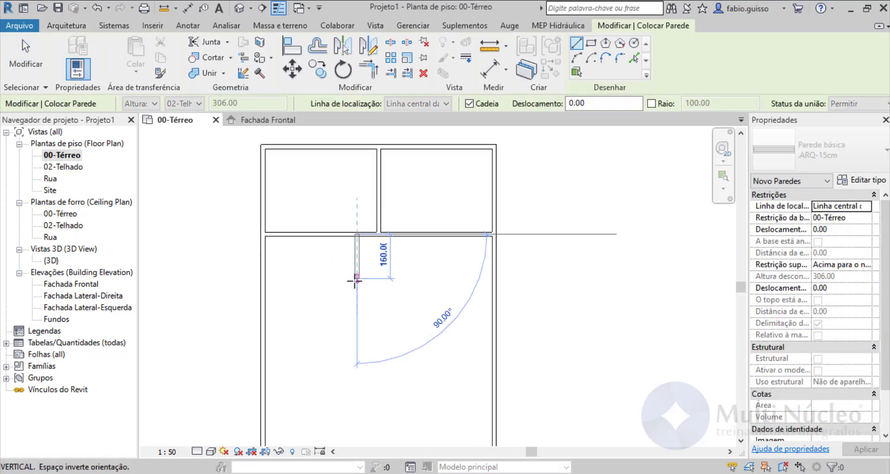
{"action": "left_click", "coordinate": [355, 287]}
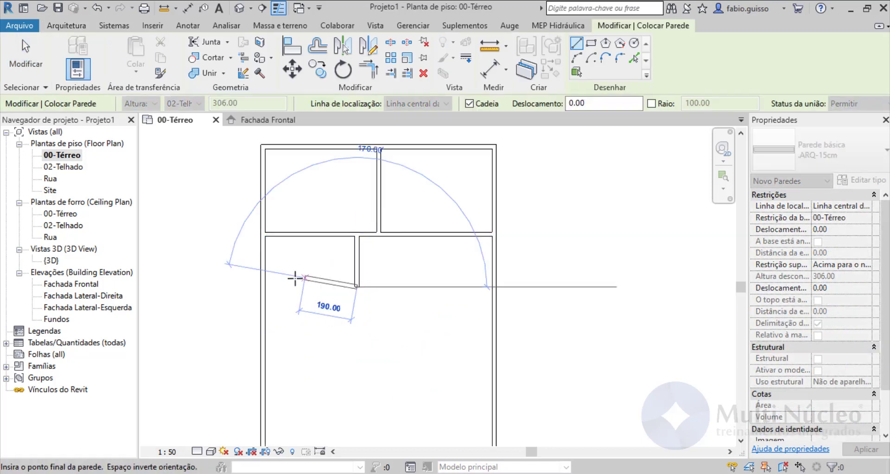
{"action": "left_click", "coordinate": [263, 287]}
{"action": "key", "text": "Escape"}
{"action": "key", "text": "Escape"}
Step: Set the small room's clear depth to 150 cm by repositioning its lower wall
{"action": "scroll", "coordinate": [279, 254], "scroll_direction": "up", "scroll_amount": 2}
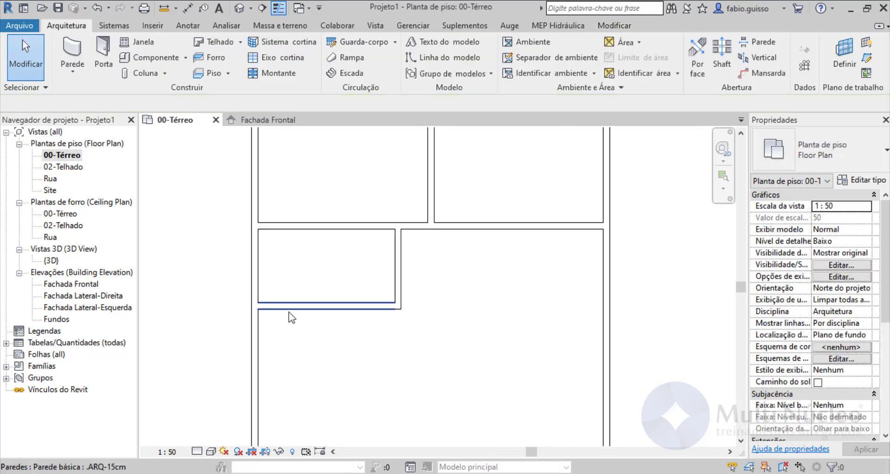
{"action": "left_click", "coordinate": [349, 306]}
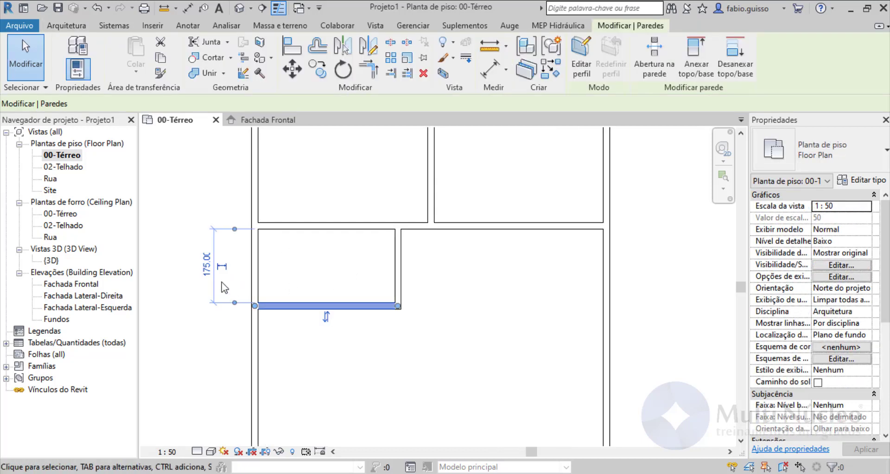
{"action": "left_click", "coordinate": [207, 265]}
{"action": "type", "text": "150"}
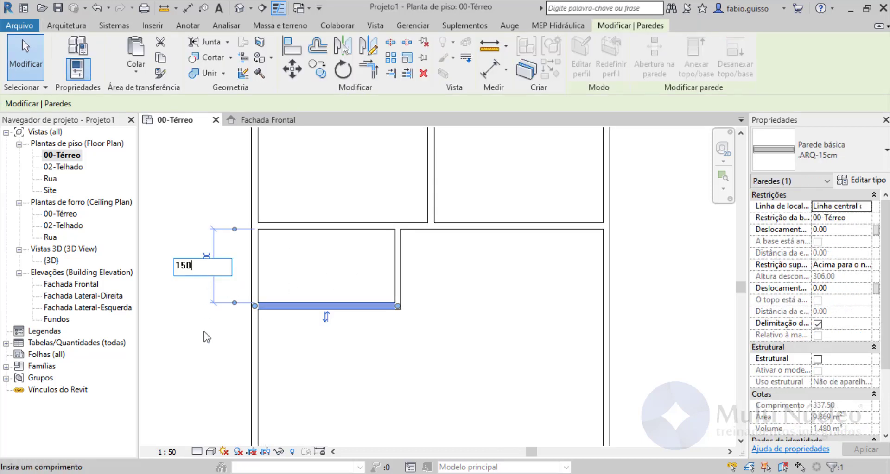
{"action": "key", "text": "Return"}
Step: Set the small room's clear width to 300 cm by repositioning its right wall
{"action": "left_click", "coordinate": [403, 256]}
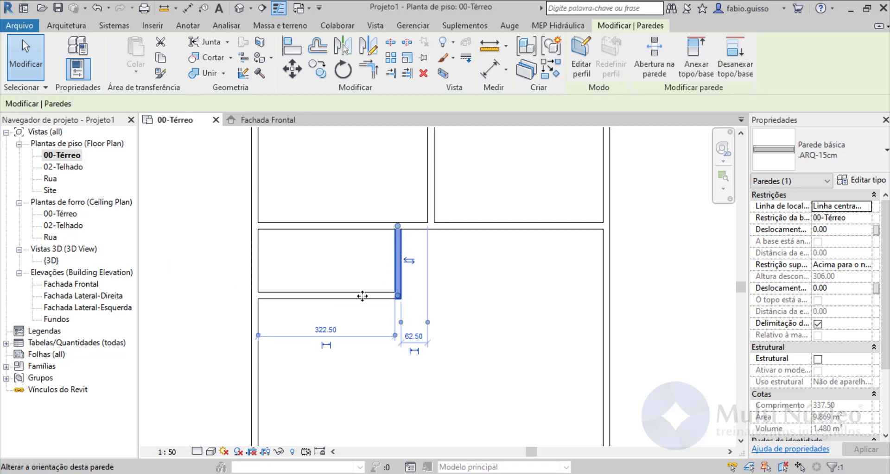
{"action": "left_click", "coordinate": [326, 330]}
{"action": "type", "text": "300"}
{"action": "key", "text": "Return"}
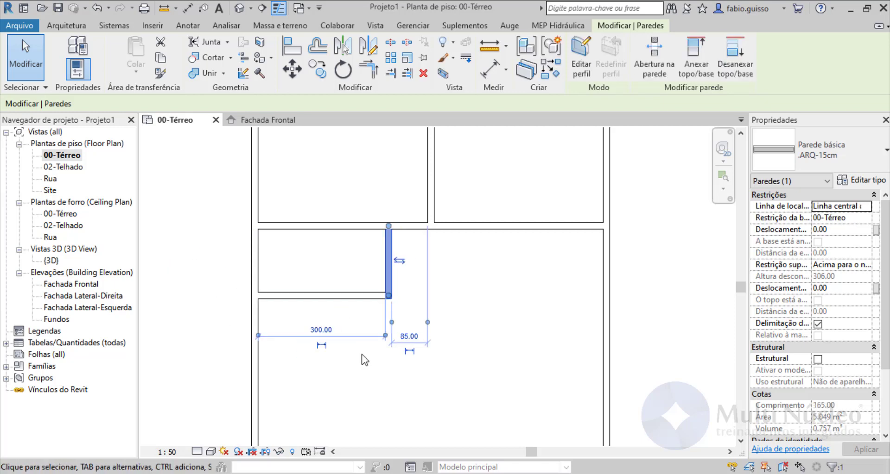
{"action": "left_click", "coordinate": [197, 233]}
Step: Set the clear distance between the small room's lower wall and the lower outer wall to 350 cm
{"action": "scroll", "coordinate": [412, 220], "scroll_direction": "down", "scroll_amount": 2}
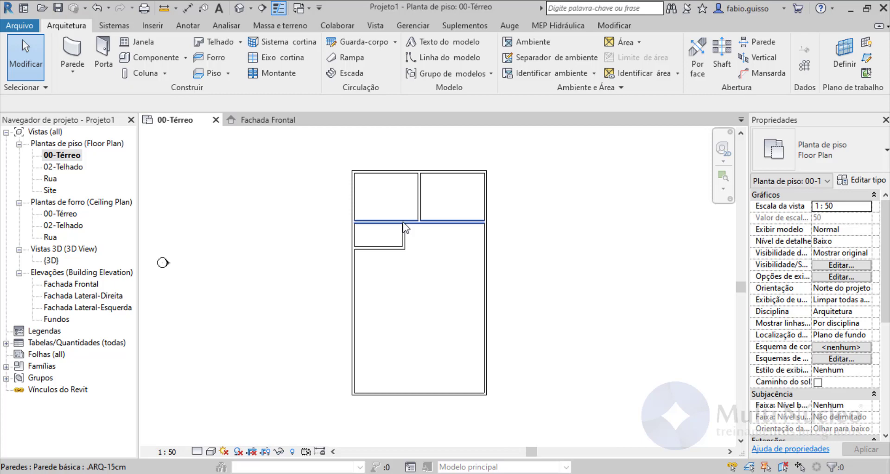
{"action": "left_click", "coordinate": [437, 394]}
{"action": "left_click", "coordinate": [303, 320]}
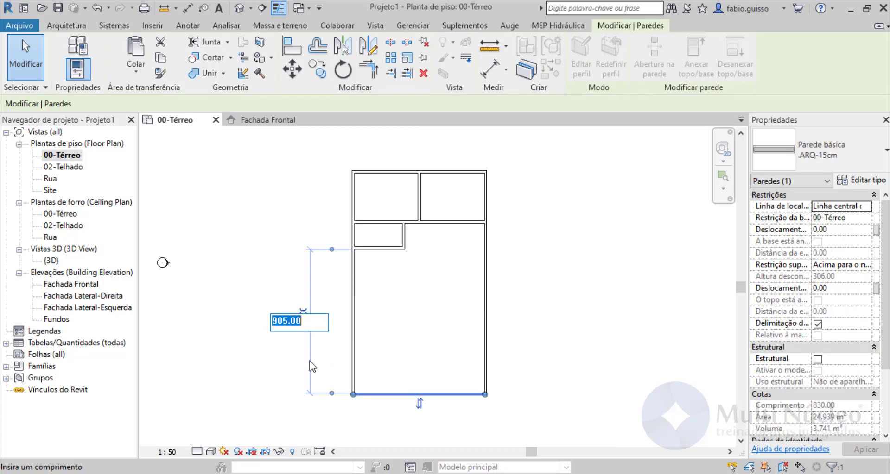
{"action": "key", "text": "Return"}
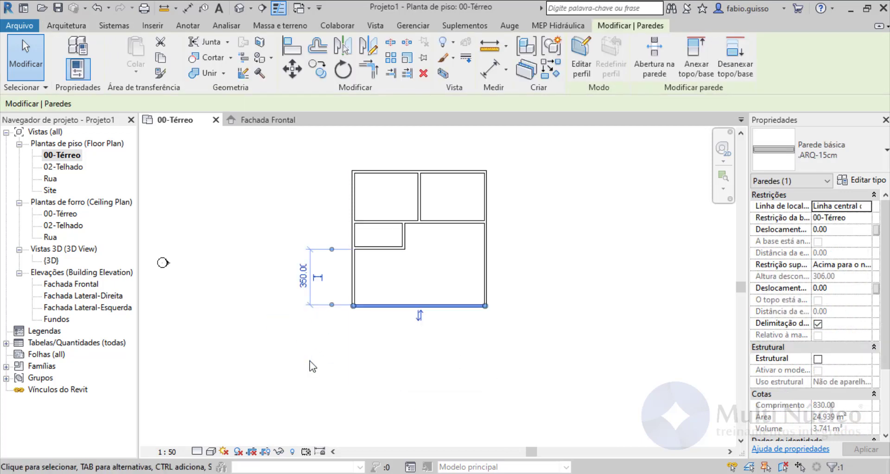
{"action": "left_click", "coordinate": [578, 202]}
Step: Enclose the lower-left room with a 365 cm wall up from the lower outer wall's midpoint, joined to the small room's lower-right corner
{"action": "scroll", "coordinate": [464, 188], "scroll_direction": "up", "scroll_amount": 3}
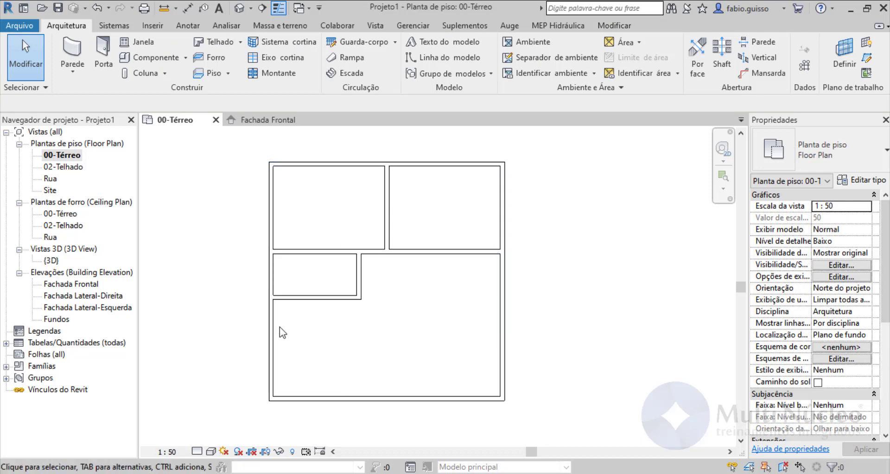
{"action": "left_click", "coordinate": [81, 62]}
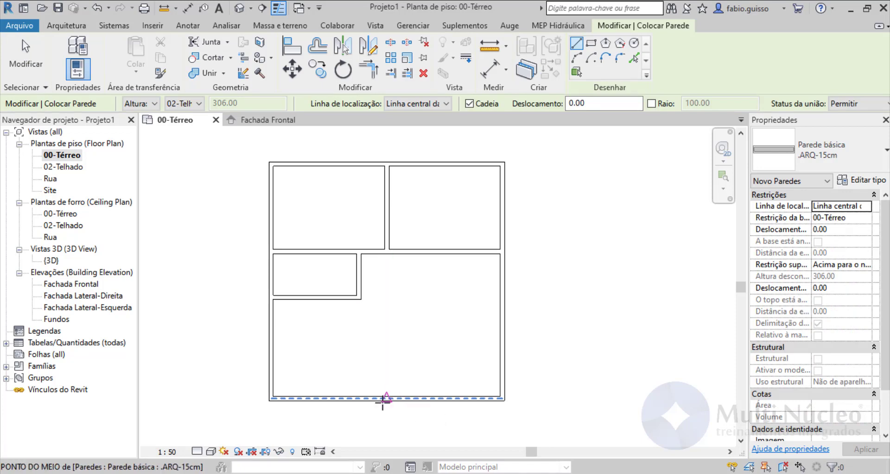
{"action": "left_click", "coordinate": [387, 398]}
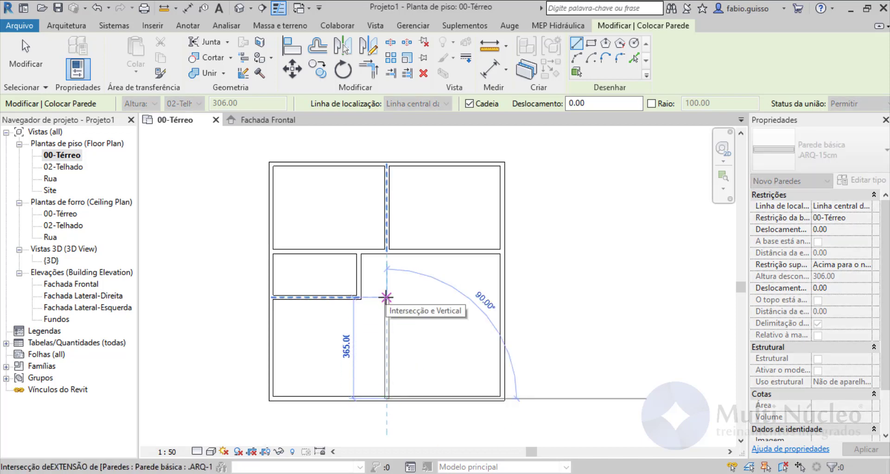
{"action": "left_click", "coordinate": [386, 297]}
{"action": "left_click", "coordinate": [359, 297]}
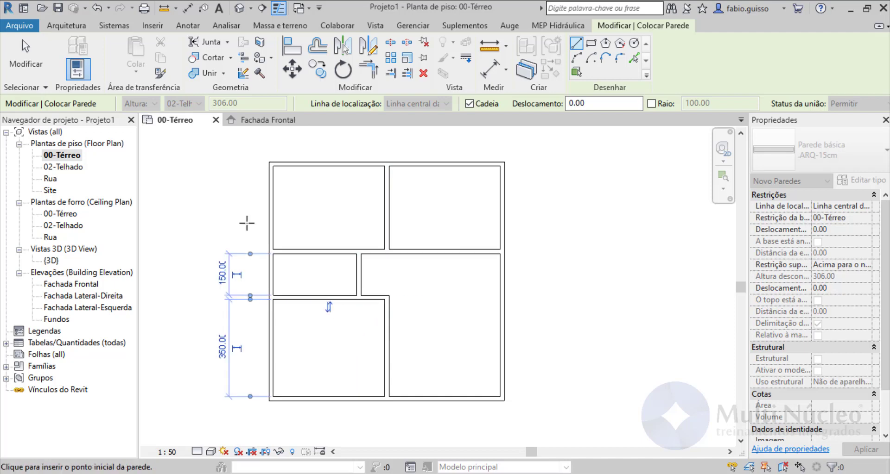
{"action": "key", "text": "Escape"}
{"action": "key", "text": "Escape"}
{"action": "scroll", "coordinate": [376, 301], "scroll_direction": "down", "scroll_amount": 1}
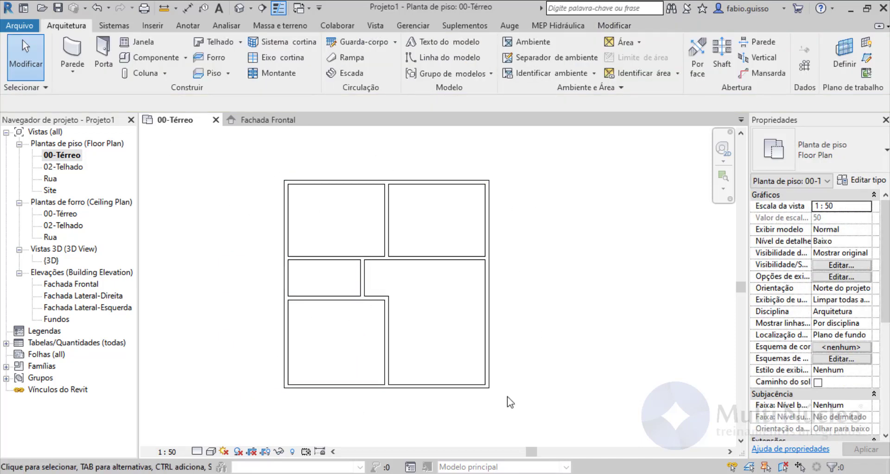
{"action": "scroll", "coordinate": [342, 408], "scroll_direction": "down", "scroll_amount": 1}
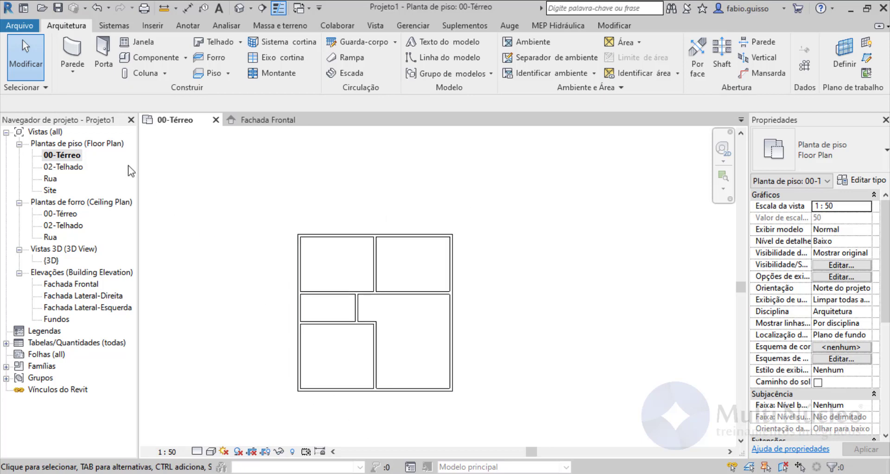
Step: On the 02-Telhado plan, draw unconnected 306 cm high .ARQ-15cm walls over the upper and right outer walls
{"action": "double_click", "coordinate": [72, 168]}
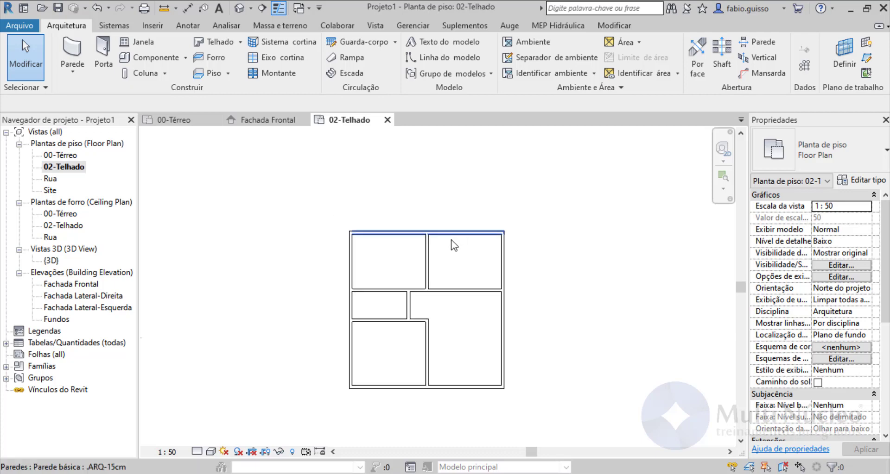
{"action": "left_click", "coordinate": [74, 51]}
{"action": "scroll", "coordinate": [353, 230], "scroll_direction": "up", "scroll_amount": 5}
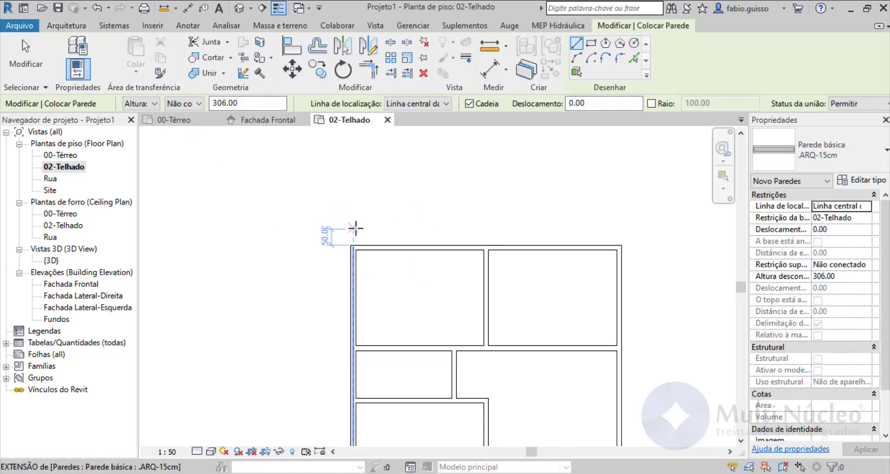
{"action": "left_click", "coordinate": [346, 284]}
{"action": "scroll", "coordinate": [347, 285], "scroll_direction": "down", "scroll_amount": 4}
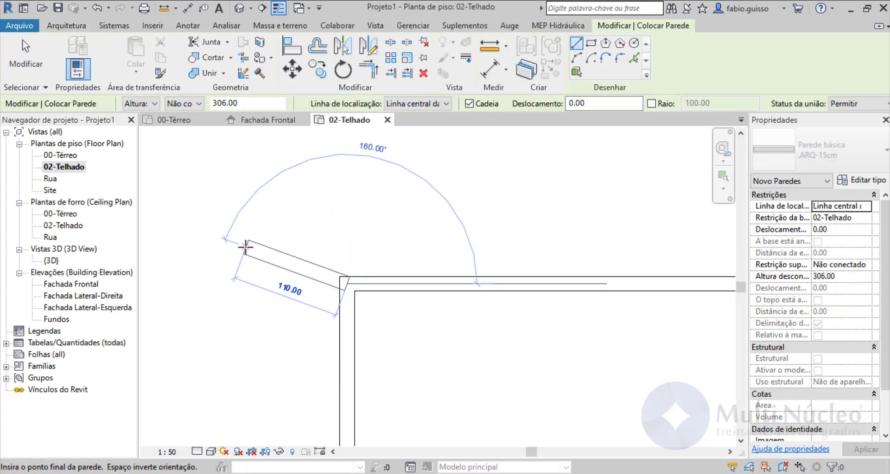
{"action": "scroll", "coordinate": [588, 246], "scroll_direction": "up", "scroll_amount": 5}
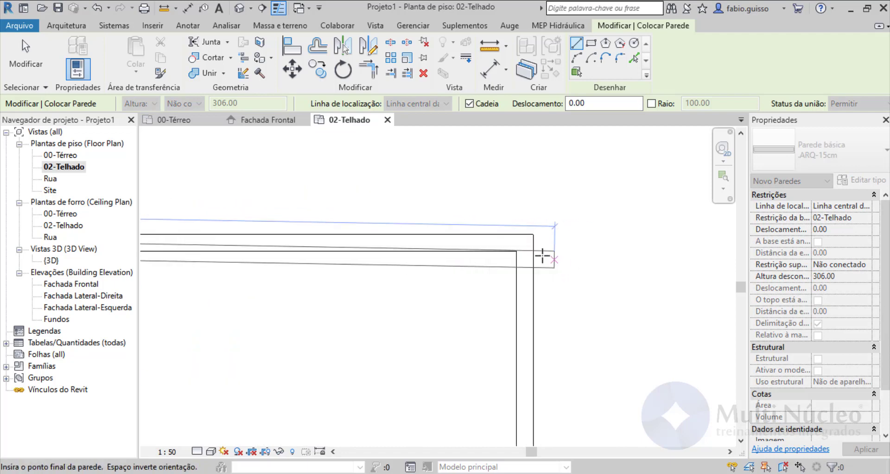
{"action": "left_click", "coordinate": [514, 203]}
{"action": "scroll", "coordinate": [510, 199], "scroll_direction": "down", "scroll_amount": 4}
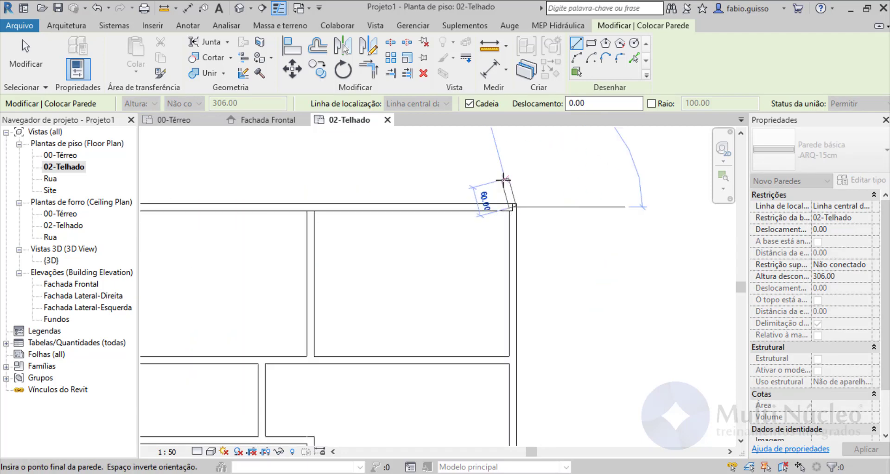
{"action": "scroll", "coordinate": [509, 398], "scroll_direction": "up", "scroll_amount": 5}
{"action": "left_click", "coordinate": [519, 394]}
{"action": "scroll", "coordinate": [514, 392], "scroll_direction": "down", "scroll_amount": 4}
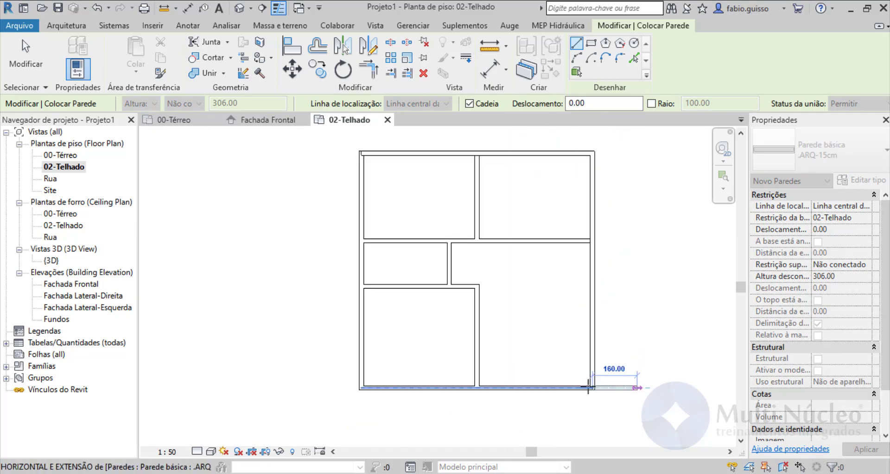
Step: Close the 02-Telhado wall perimeter with walls over the lower and left outer walls
{"action": "scroll", "coordinate": [385, 387], "scroll_direction": "up", "scroll_amount": 5}
{"action": "left_click", "coordinate": [364, 388]}
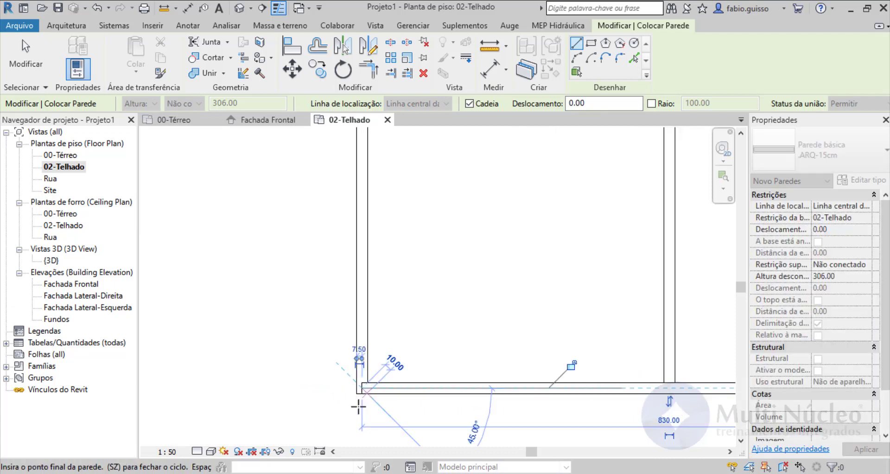
{"action": "scroll", "coordinate": [340, 408], "scroll_direction": "down", "scroll_amount": 5}
{"action": "scroll", "coordinate": [354, 251], "scroll_direction": "up", "scroll_amount": 5}
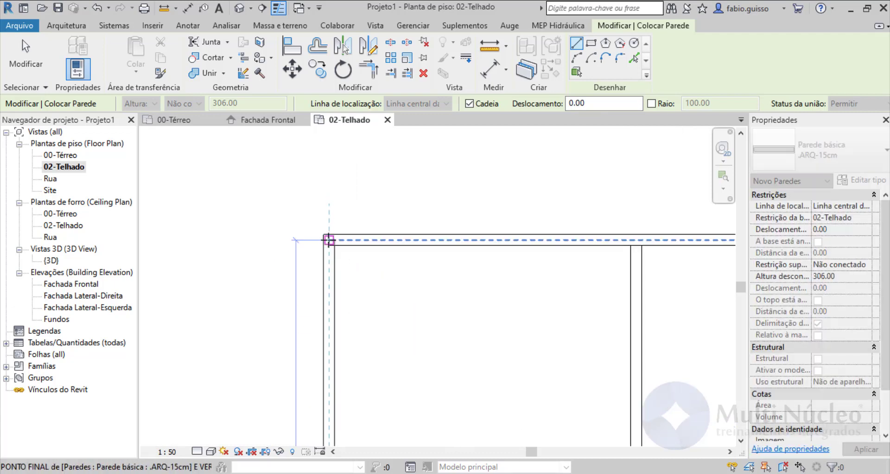
{"action": "left_click", "coordinate": [329, 238]}
{"action": "scroll", "coordinate": [329, 238], "scroll_direction": "down", "scroll_amount": 3}
{"action": "scroll", "coordinate": [250, 259], "scroll_direction": "down", "scroll_amount": 2}
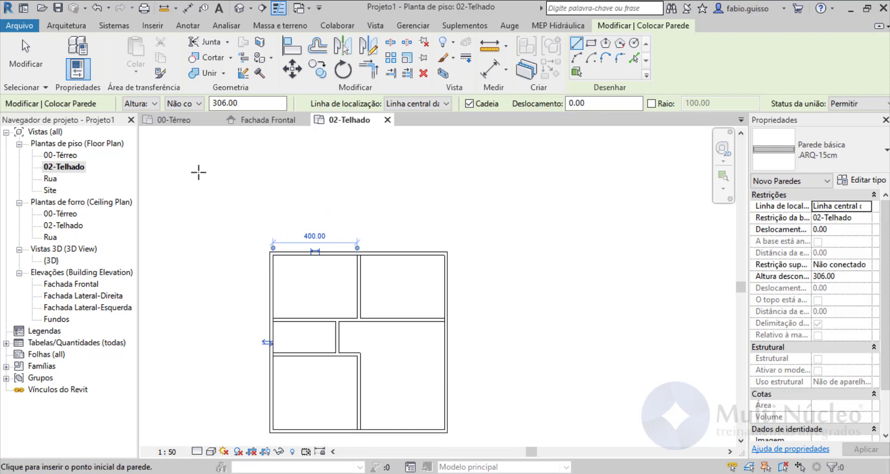
{"action": "key", "text": "Escape"}
{"action": "key", "text": "Escape"}
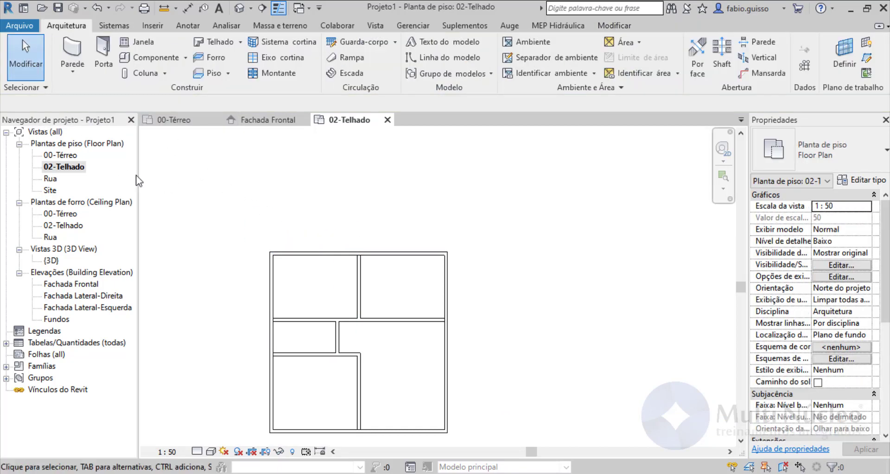
Step: On the 00-Térreo plan, draw 200 cm high .Muro15 walls up from the house's upper-right corner and about 1050 cm across above it
{"action": "double_click", "coordinate": [65, 157]}
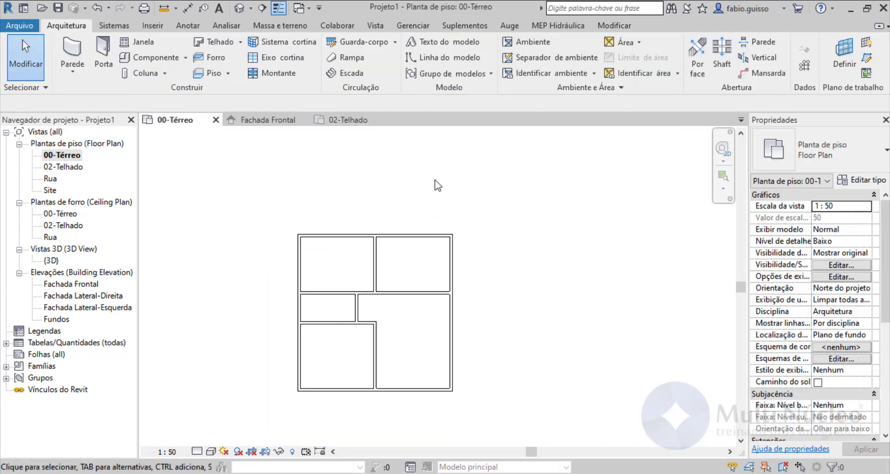
{"action": "left_click", "coordinate": [73, 53]}
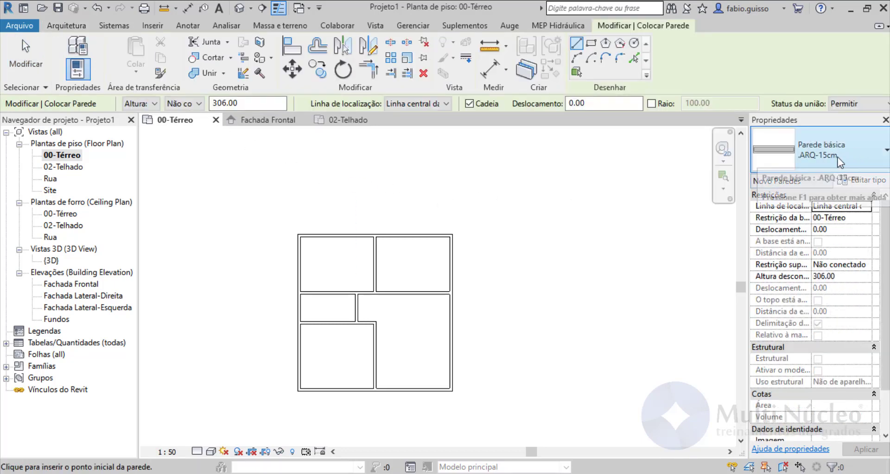
{"action": "left_click", "coordinate": [839, 160]}
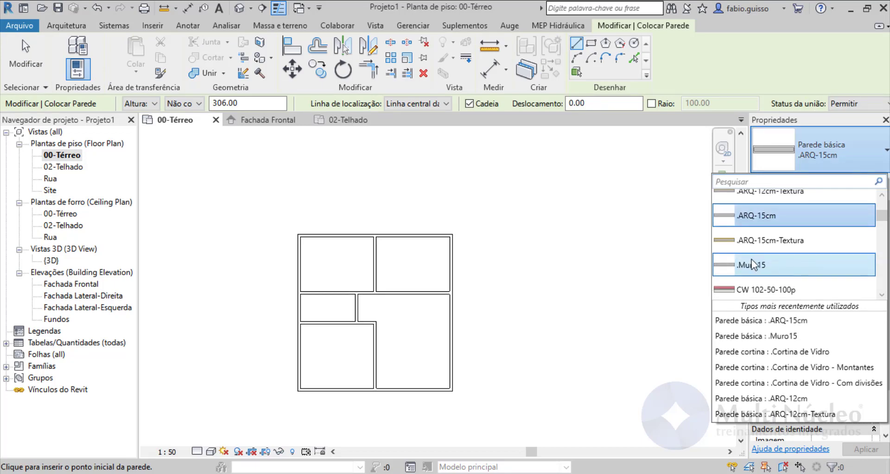
{"action": "left_click", "coordinate": [782, 267]}
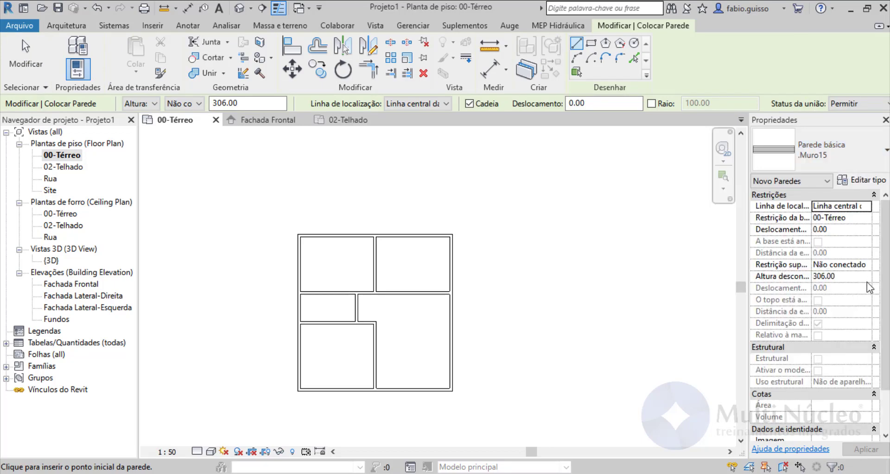
{"action": "left_click", "coordinate": [853, 277]}
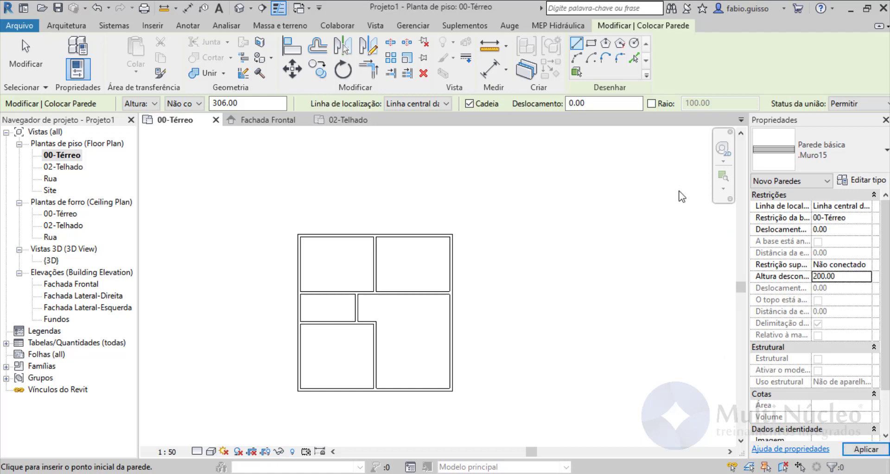
{"action": "scroll", "coordinate": [459, 209], "scroll_direction": "up", "scroll_amount": 6}
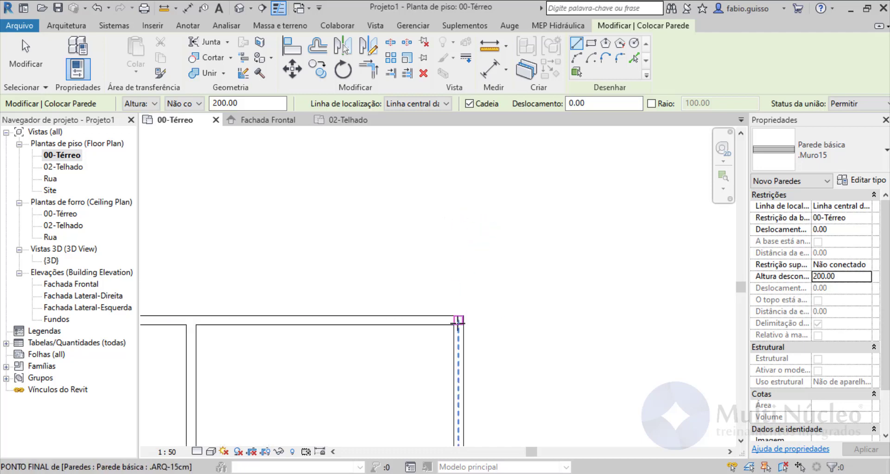
{"action": "left_click", "coordinate": [458, 320]}
{"action": "scroll", "coordinate": [556, 190], "scroll_direction": "down", "scroll_amount": 5}
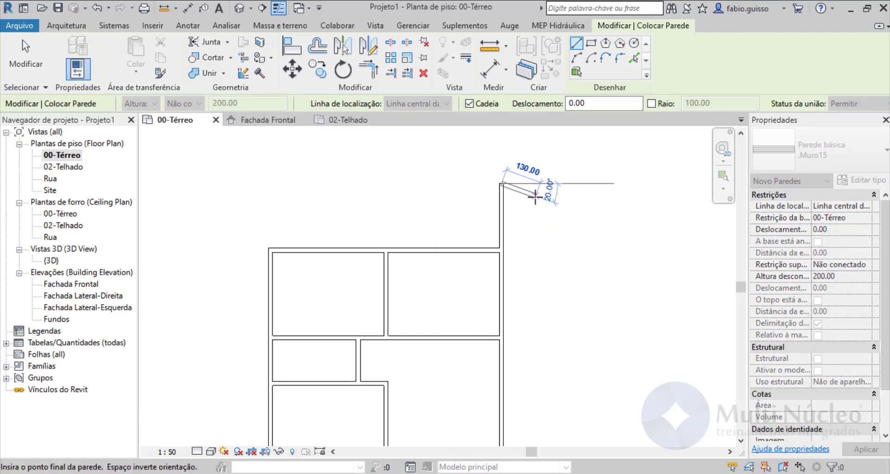
{"action": "left_click", "coordinate": [321, 185]}
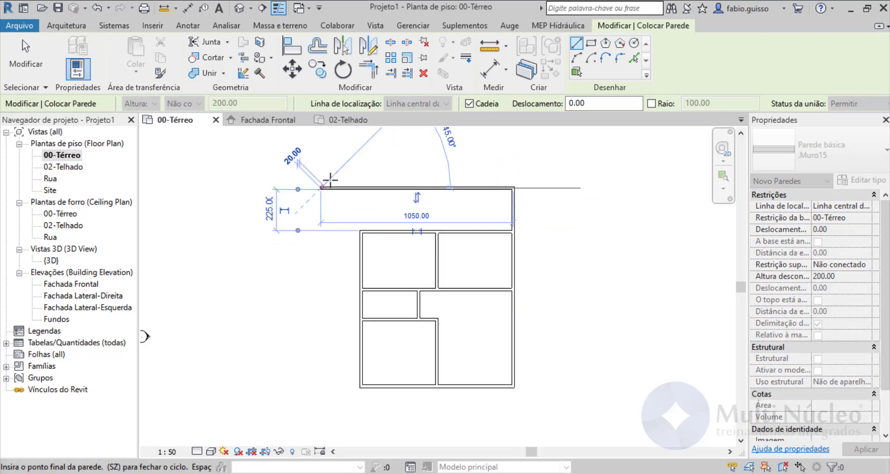
Step: Close the .Muro15 boundary with left and lower walls around the house, ending at the house's lower-right corner
{"action": "scroll", "coordinate": [329, 190], "scroll_direction": "down", "scroll_amount": 3}
{"action": "left_click", "coordinate": [325, 332]}
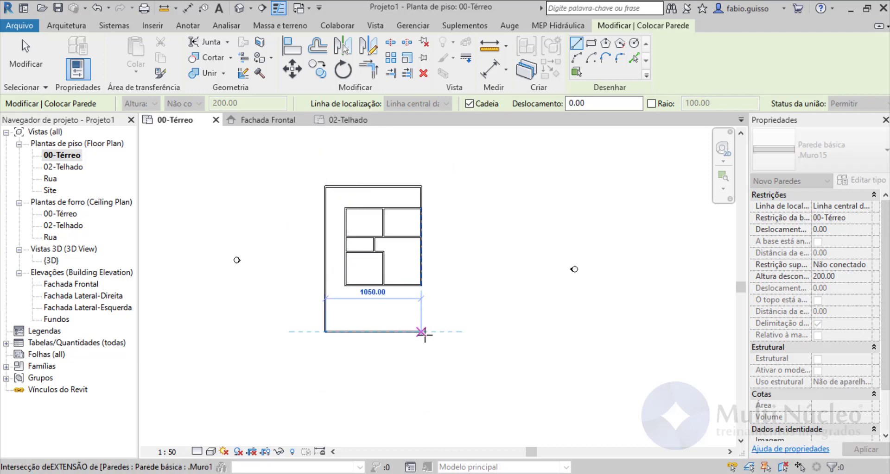
{"action": "left_click", "coordinate": [421, 332]}
{"action": "scroll", "coordinate": [423, 308], "scroll_direction": "up", "scroll_amount": 4}
{"action": "left_click", "coordinate": [409, 245]}
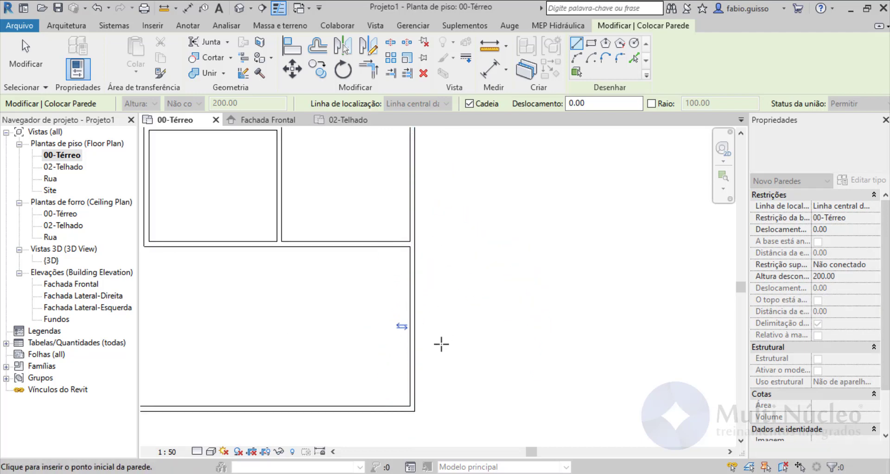
{"action": "scroll", "coordinate": [441, 344], "scroll_direction": "down", "scroll_amount": 3}
{"action": "key", "text": "Escape"}
{"action": "key", "text": "Escape"}
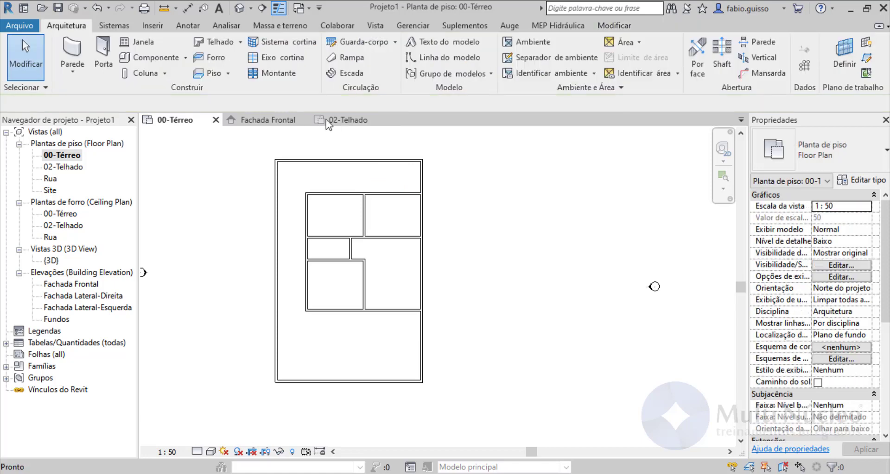
Step: Set the clear distance between the upper boundary wall and the house's upper wall to 180 cm
{"action": "scroll", "coordinate": [334, 161], "scroll_direction": "up", "scroll_amount": 3}
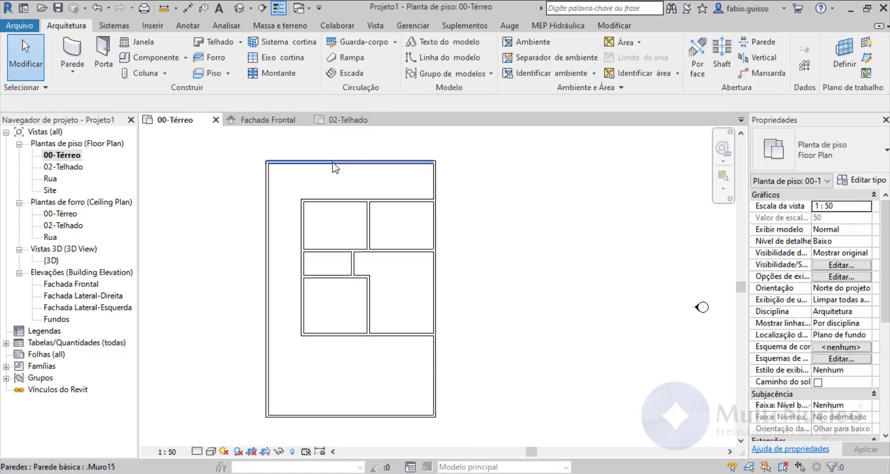
{"action": "left_click", "coordinate": [334, 167]}
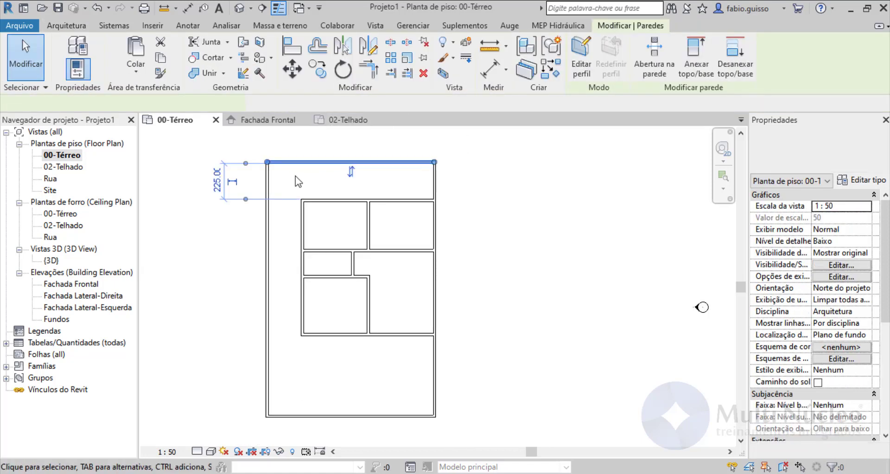
{"action": "left_click", "coordinate": [217, 180]}
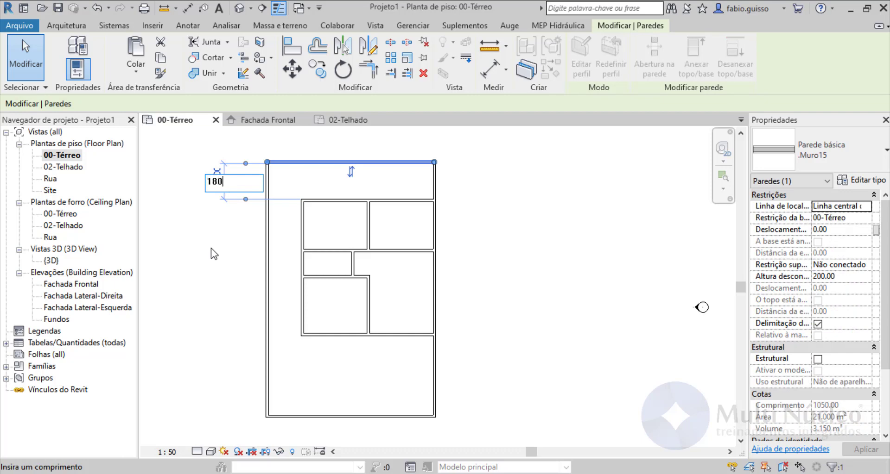
{"action": "type", "text": "180"}
{"action": "key", "text": "Return"}
{"action": "left_click", "coordinate": [263, 270]}
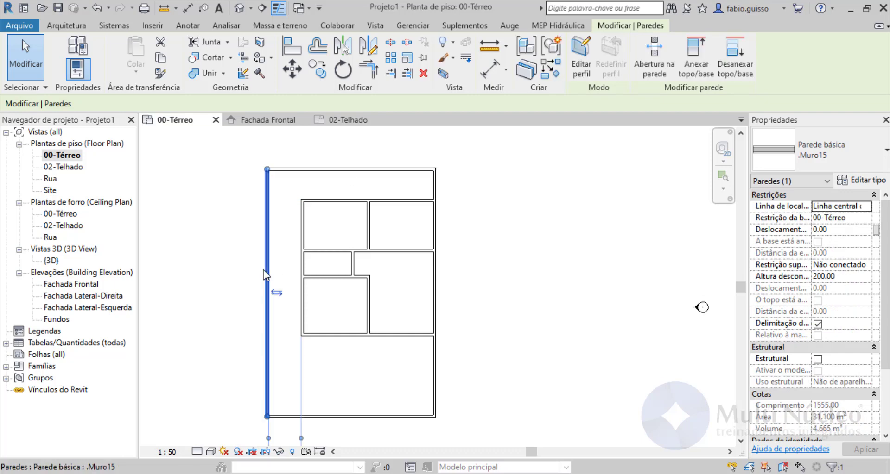
{"action": "left_click", "coordinate": [205, 254]}
{"action": "scroll", "coordinate": [273, 220], "scroll_direction": "down", "scroll_amount": 2}
{"action": "scroll", "coordinate": [205, 291], "scroll_direction": "up", "scroll_amount": 1}
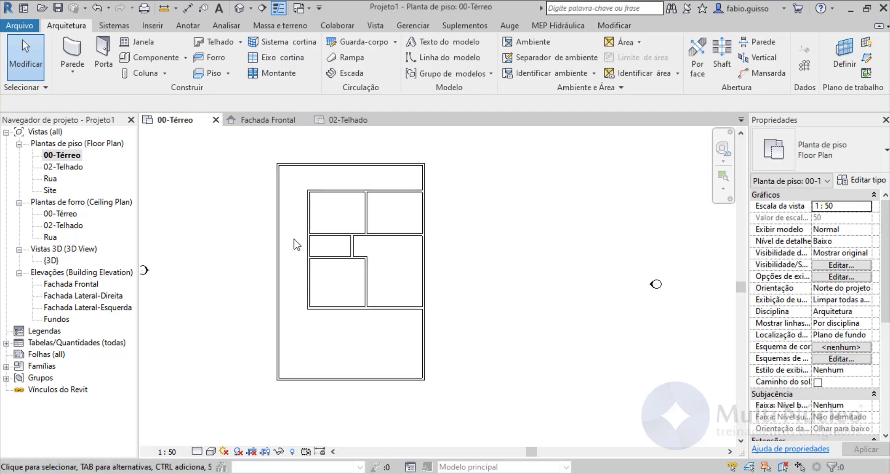
{"action": "left_click", "coordinate": [309, 255]}
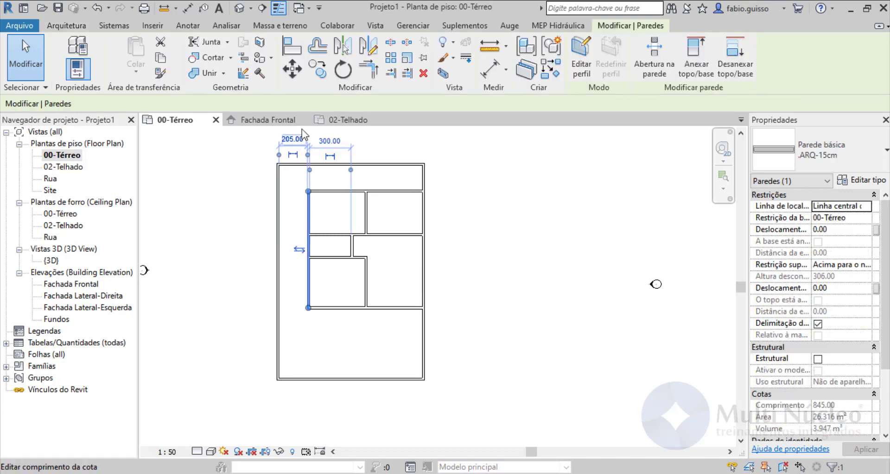
{"action": "scroll", "coordinate": [294, 135], "scroll_direction": "up", "scroll_amount": 1}
{"action": "left_click", "coordinate": [292, 143]}
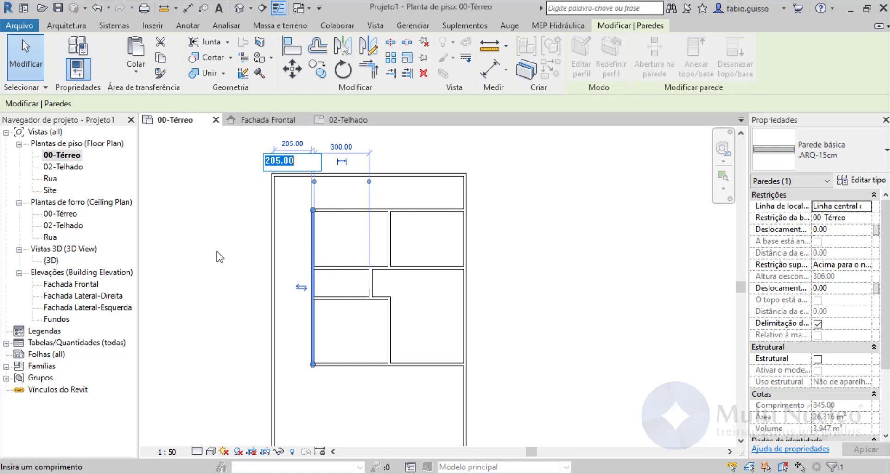
{"action": "key", "text": "Escape"}
Step: Set the clear distance between the left boundary wall and the house's left wall to 140 cm
{"action": "left_click", "coordinate": [272, 208]}
{"action": "scroll", "coordinate": [269, 209], "scroll_direction": "down", "scroll_amount": 2}
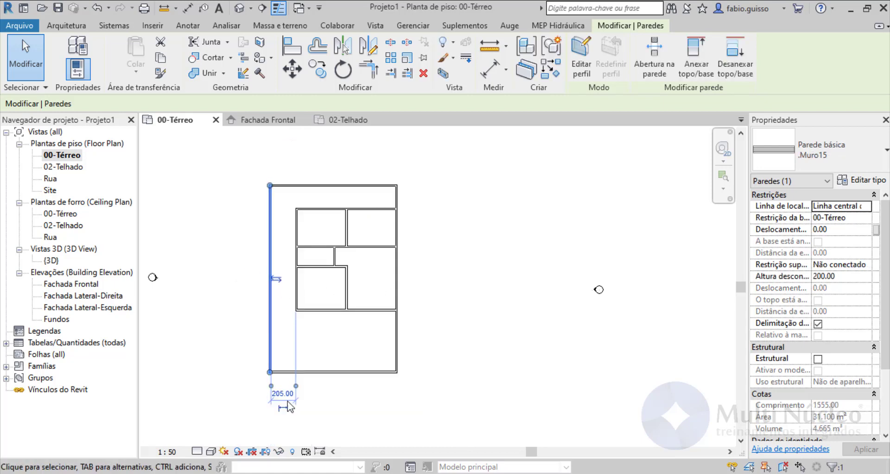
{"action": "scroll", "coordinate": [288, 406], "scroll_direction": "up", "scroll_amount": 1}
{"action": "left_click", "coordinate": [274, 381]}
{"action": "type", "text": "14"}
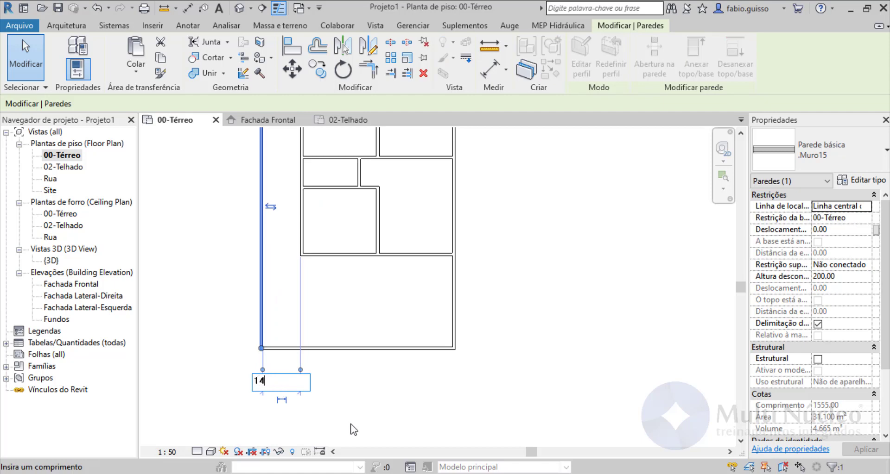
{"action": "type", "text": "0"}
{"action": "key", "text": "Return"}
Step: Set the clear distance between the lower boundary wall and the house's lower wall to 500 cm
{"action": "left_click", "coordinate": [359, 347]}
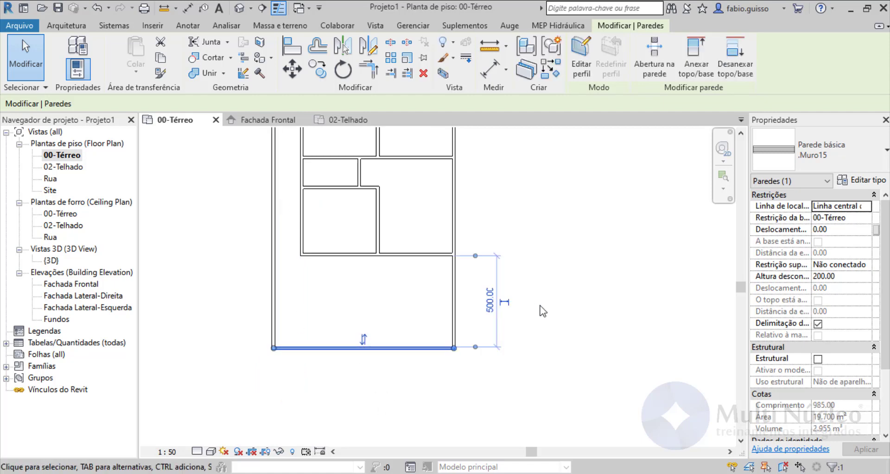
{"action": "left_click", "coordinate": [490, 301]}
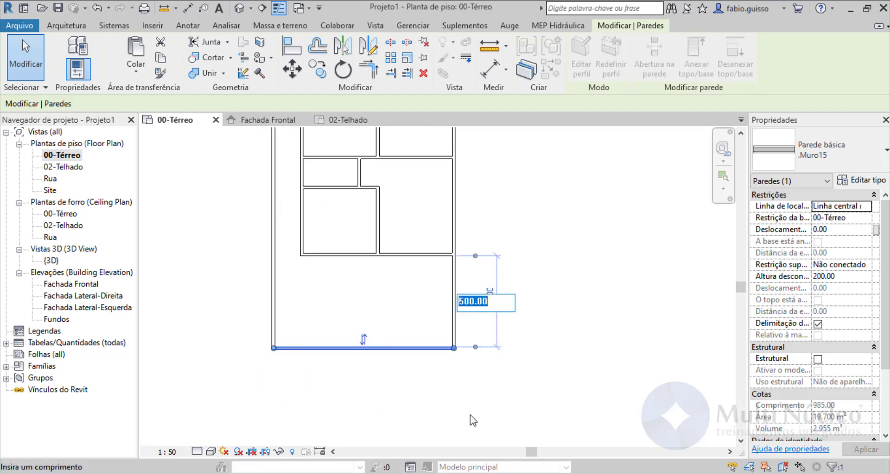
{"action": "key", "text": "Return"}
{"action": "left_click", "coordinate": [549, 229]}
{"action": "scroll", "coordinate": [373, 357], "scroll_direction": "down", "scroll_amount": 3}
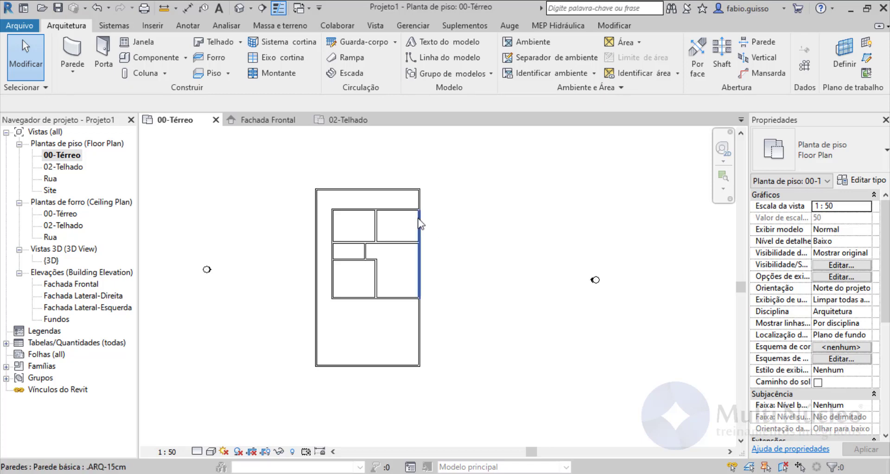
Step: Place an M_Single-Flush .60x210_Multi Nucleo door in the small room's right wall, about 10 cm below its upper corner, swinging inward
{"action": "left_click", "coordinate": [102, 57]}
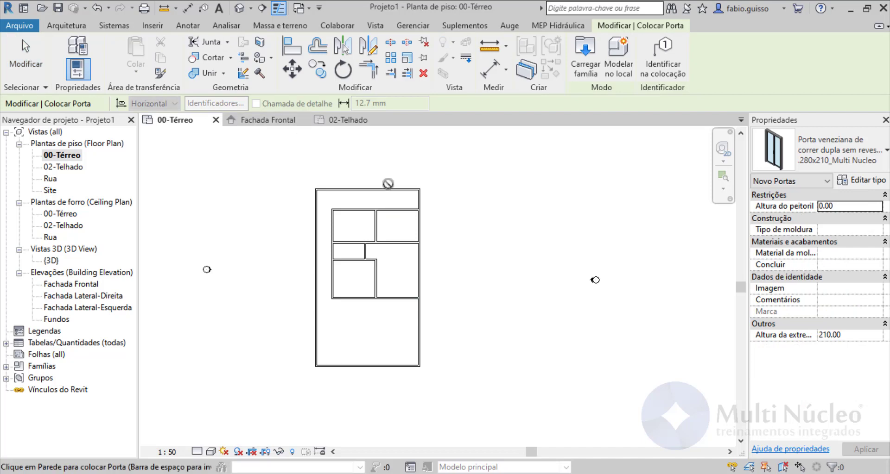
{"action": "left_click", "coordinate": [836, 160]}
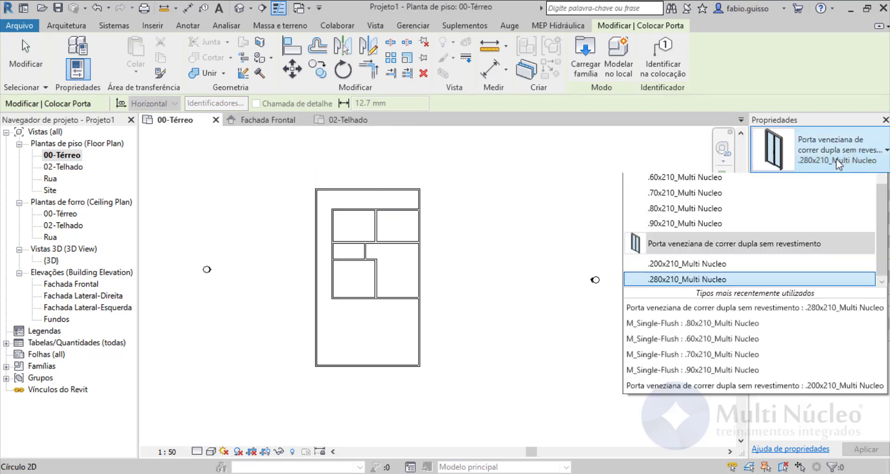
{"action": "left_click", "coordinate": [698, 223]}
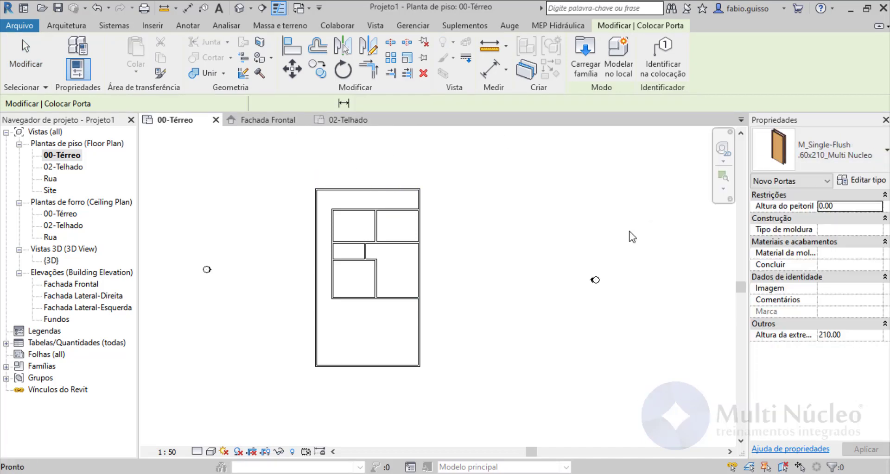
{"action": "scroll", "coordinate": [366, 246], "scroll_direction": "up", "scroll_amount": 3}
{"action": "scroll", "coordinate": [377, 254], "scroll_direction": "up", "scroll_amount": 4}
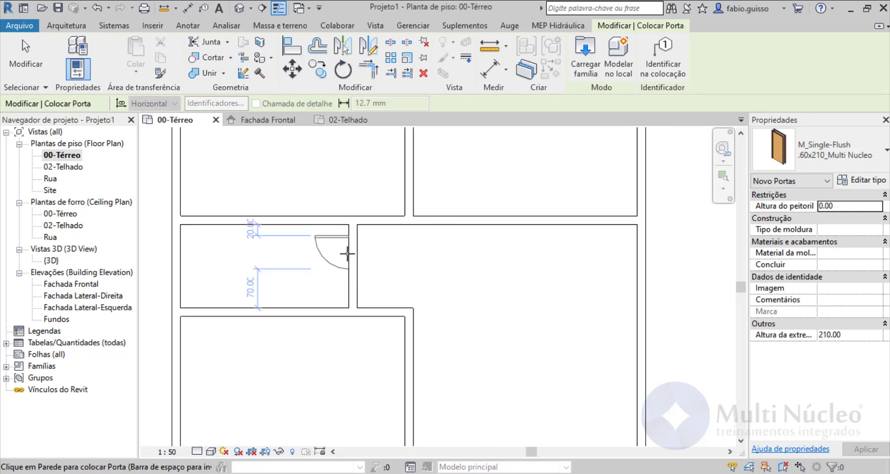
{"action": "left_click", "coordinate": [345, 251]}
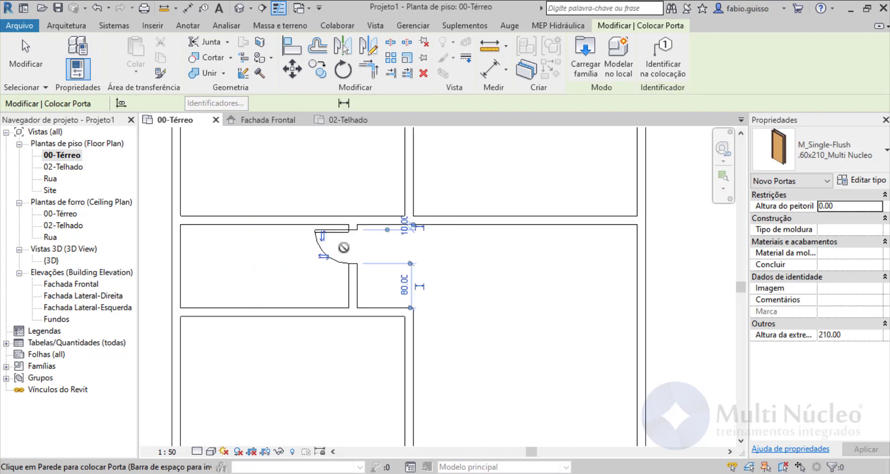
Step: Place an M_Single-Flush .70x210_Multi Nucleo door in the upper-left room's lower wall, about 7.5 cm from its right corner, swinging inward
{"action": "left_click", "coordinate": [817, 156]}
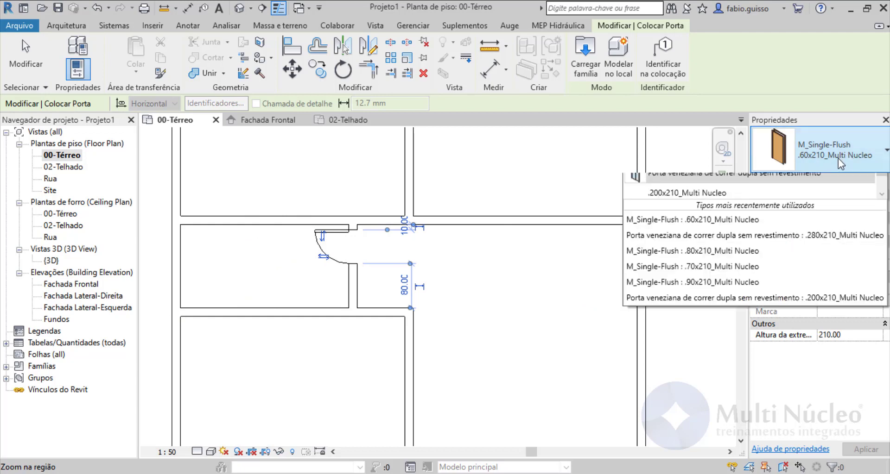
{"action": "left_click", "coordinate": [708, 239]}
{"action": "scroll", "coordinate": [379, 173], "scroll_direction": "up", "scroll_amount": 3}
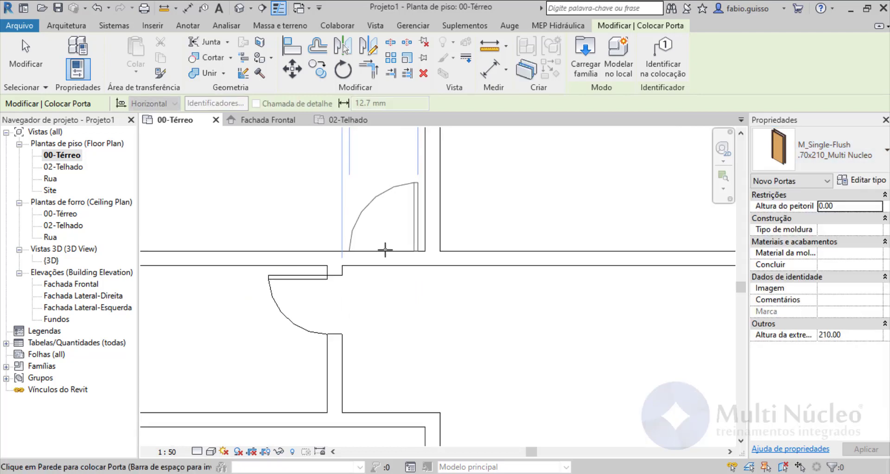
{"action": "scroll", "coordinate": [385, 250], "scroll_direction": "down", "scroll_amount": 2}
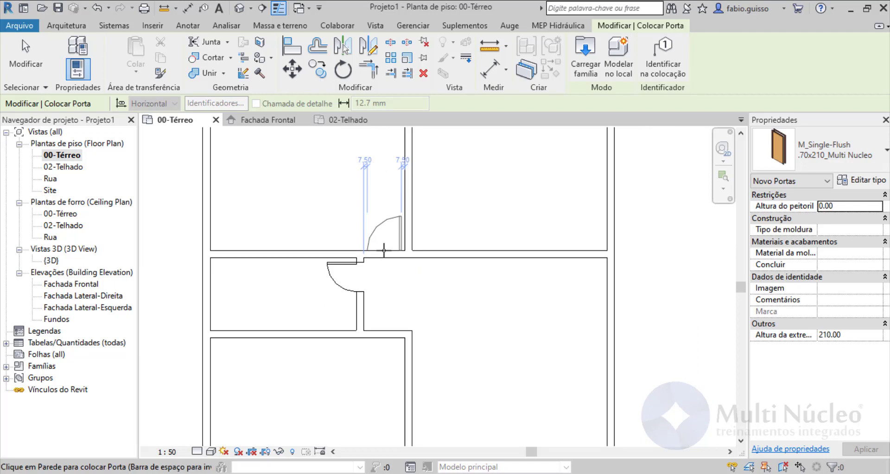
{"action": "left_click", "coordinate": [383, 250]}
Step: Place another .70x210_Multi Nucleo door in the lower-left room's upper wall, about 7.5 cm from its right corner, swinging inward and hinged right
{"action": "scroll", "coordinate": [389, 360], "scroll_direction": "up", "scroll_amount": 2}
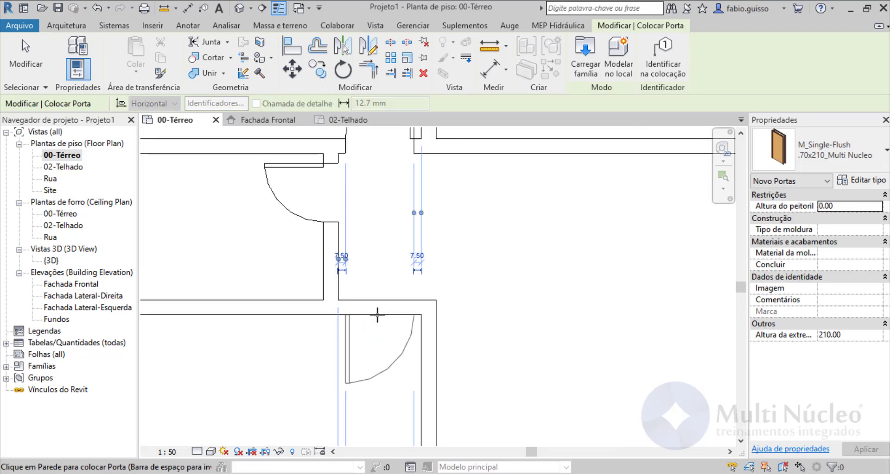
{"action": "left_click", "coordinate": [377, 315]}
{"action": "scroll", "coordinate": [370, 233], "scroll_direction": "down", "scroll_amount": 2}
{"action": "scroll", "coordinate": [371, 326], "scroll_direction": "up", "scroll_amount": 2}
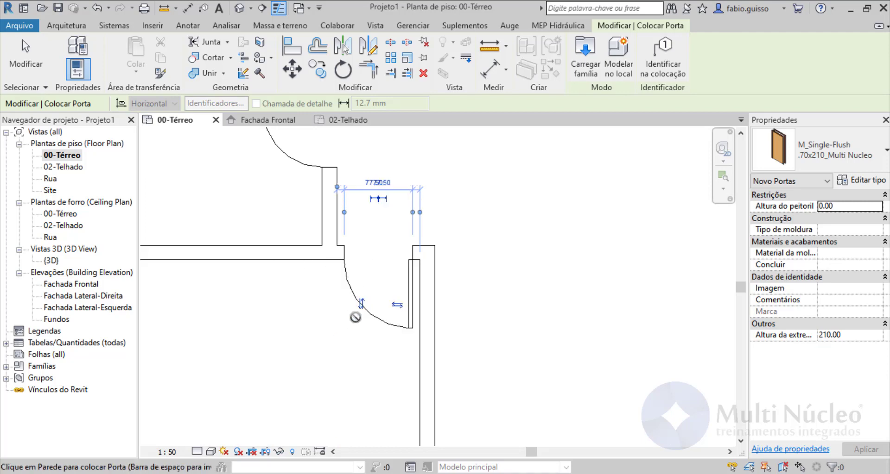
{"action": "scroll", "coordinate": [302, 338], "scroll_direction": "down", "scroll_amount": 2}
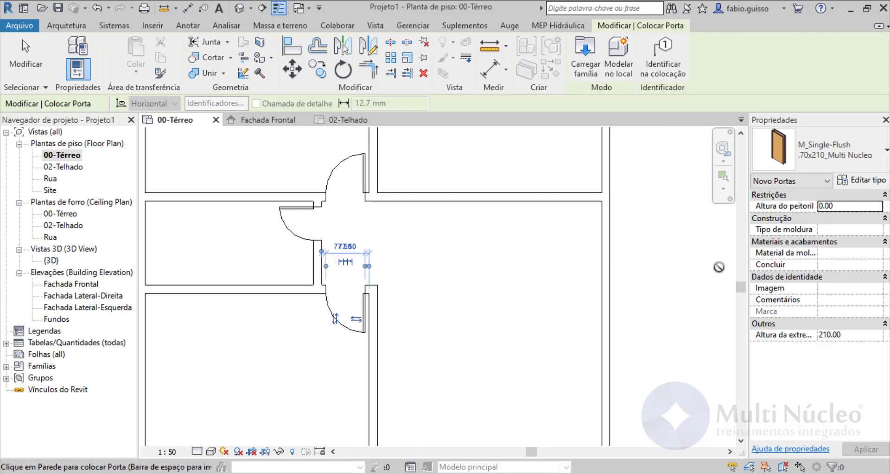
Step: Place an M_Single-Flush .80x210_Multi Nucleo door in the upper-right room's upper wall near its right corner, swinging inward and hinged right
{"action": "left_click", "coordinate": [848, 167]}
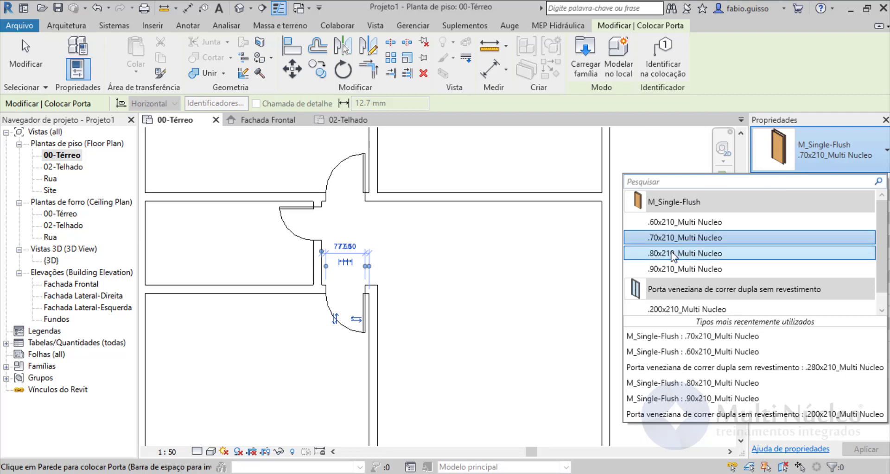
{"action": "left_click", "coordinate": [672, 254]}
{"action": "scroll", "coordinate": [429, 264], "scroll_direction": "down", "scroll_amount": 2}
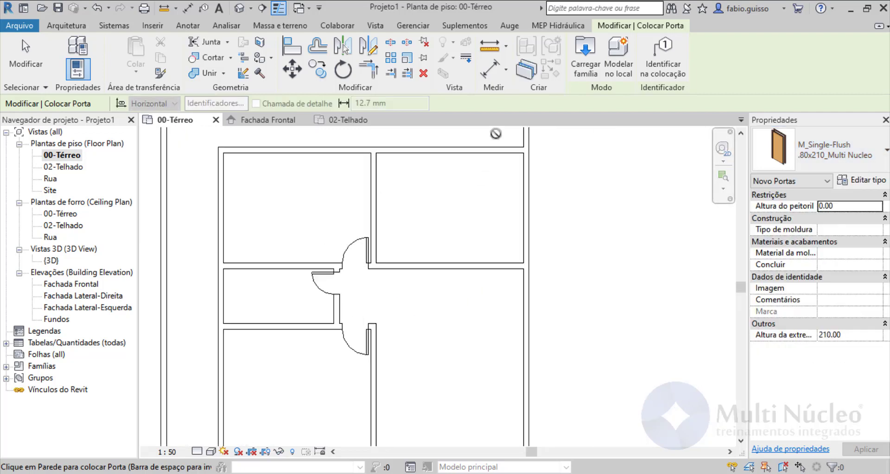
{"action": "scroll", "coordinate": [495, 134], "scroll_direction": "up", "scroll_amount": 2}
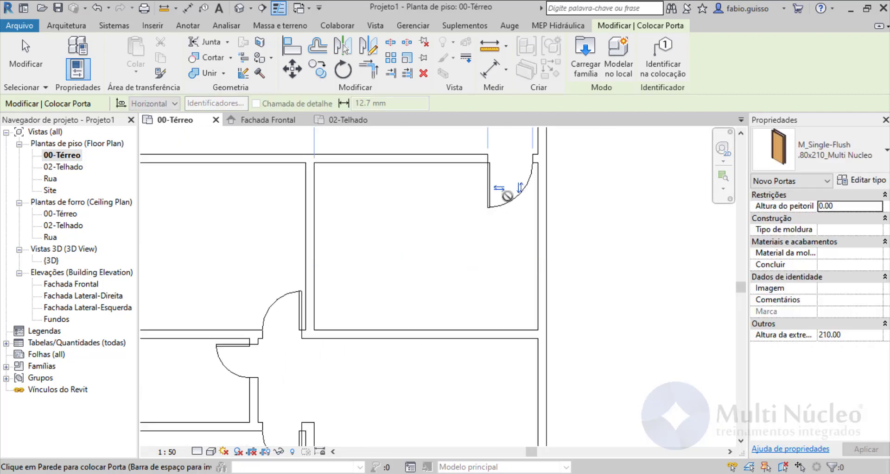
{"action": "scroll", "coordinate": [422, 183], "scroll_direction": "down", "scroll_amount": 3}
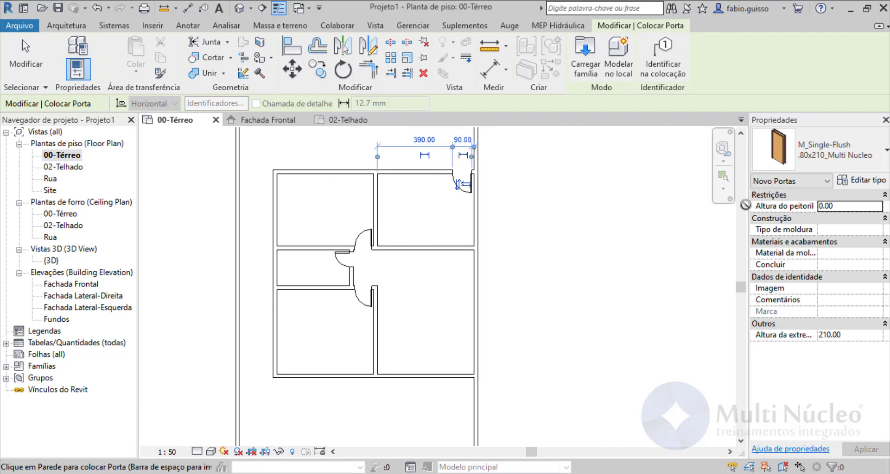
Step: Place a Porta veneziana de correr dupla .280x210_Multi Nucleo door in the lower-right room's lower wall, centered 60 cm from each side
{"action": "left_click", "coordinate": [815, 149]}
{"action": "scroll", "coordinate": [723, 292], "scroll_direction": "down", "scroll_amount": 1}
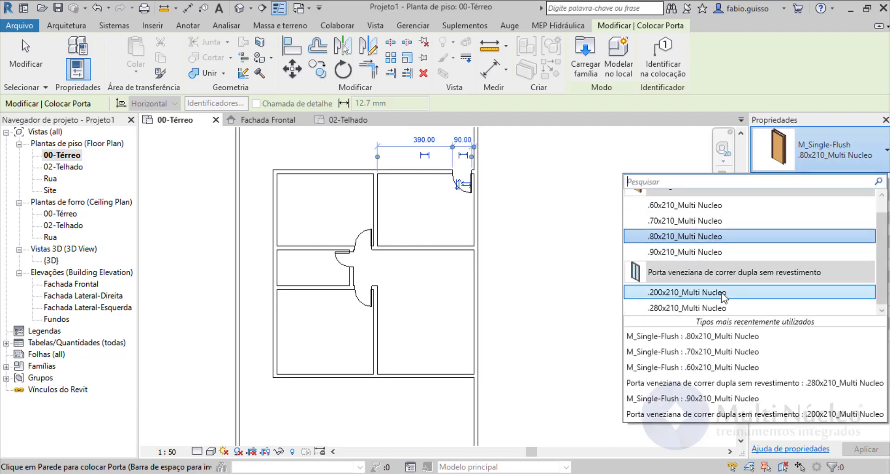
{"action": "left_click", "coordinate": [722, 293]}
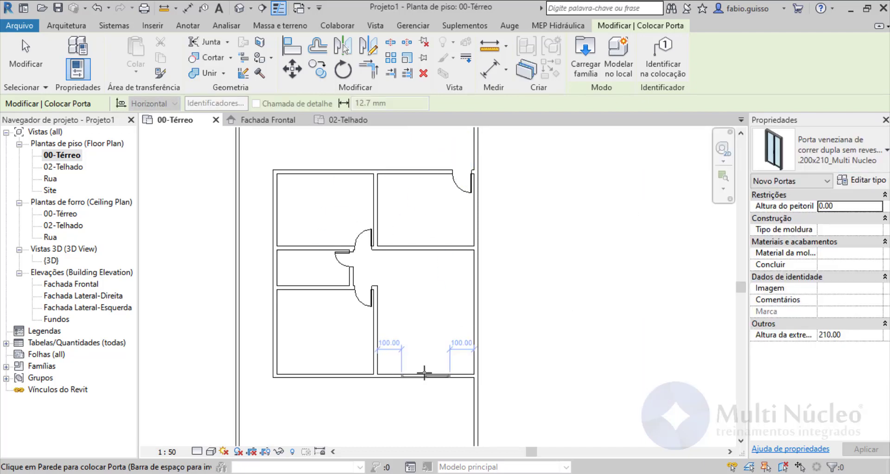
{"action": "left_click", "coordinate": [816, 149]}
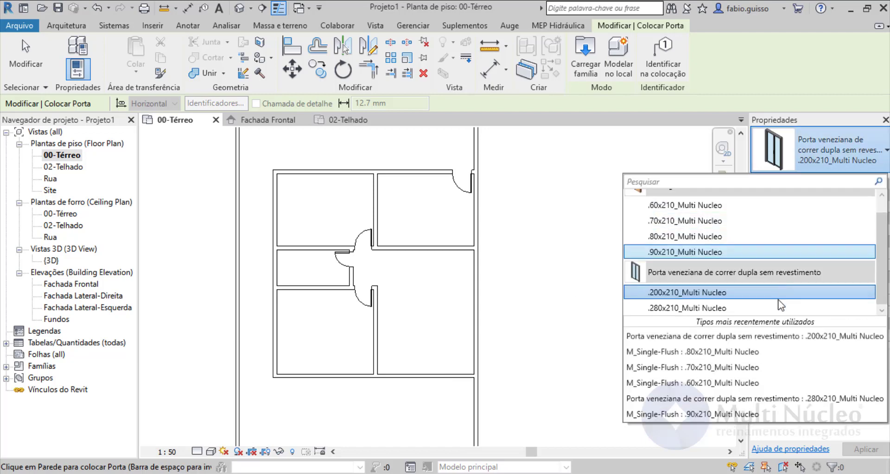
{"action": "left_click", "coordinate": [697, 308]}
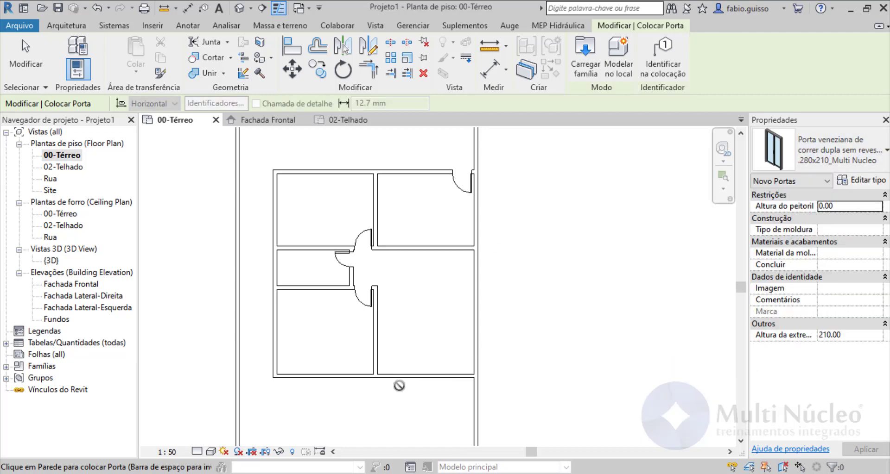
{"action": "left_click", "coordinate": [427, 379]}
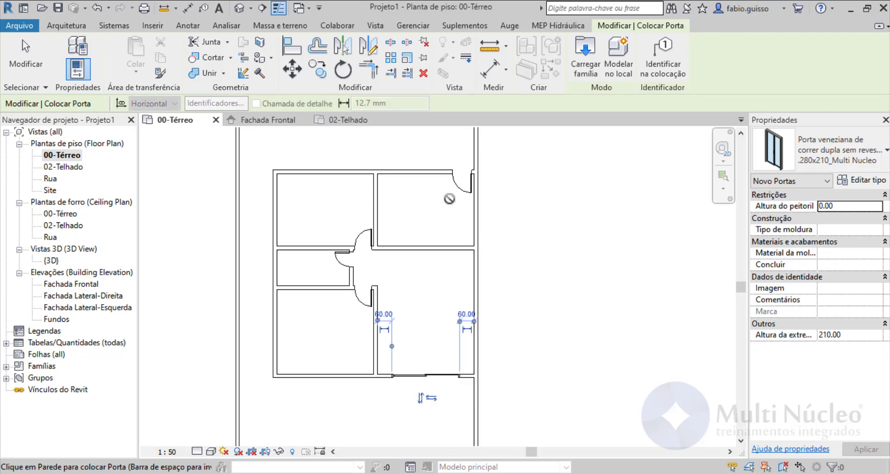
{"action": "left_click", "coordinate": [25, 64]}
{"action": "scroll", "coordinate": [416, 303], "scroll_direction": "down", "scroll_amount": 2}
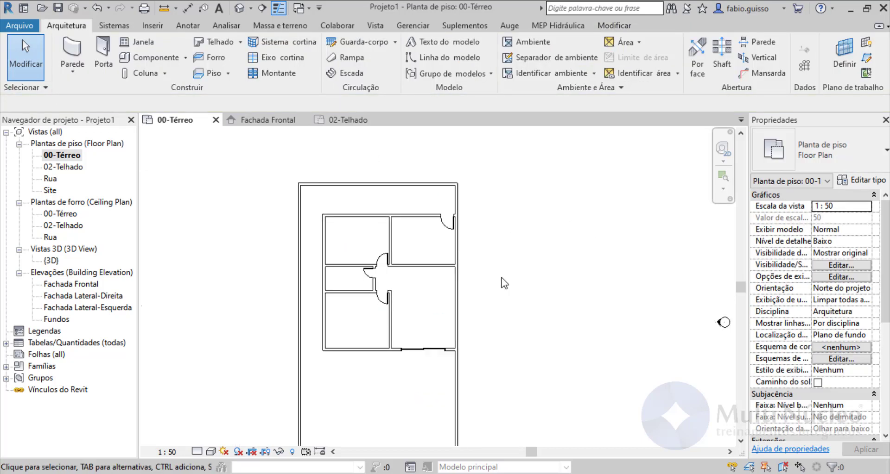
Step: Start placing a component in the ground-floor plan
{"action": "scroll", "coordinate": [410, 284], "scroll_direction": "up", "scroll_amount": 2}
{"action": "scroll", "coordinate": [417, 269], "scroll_direction": "up", "scroll_amount": 2}
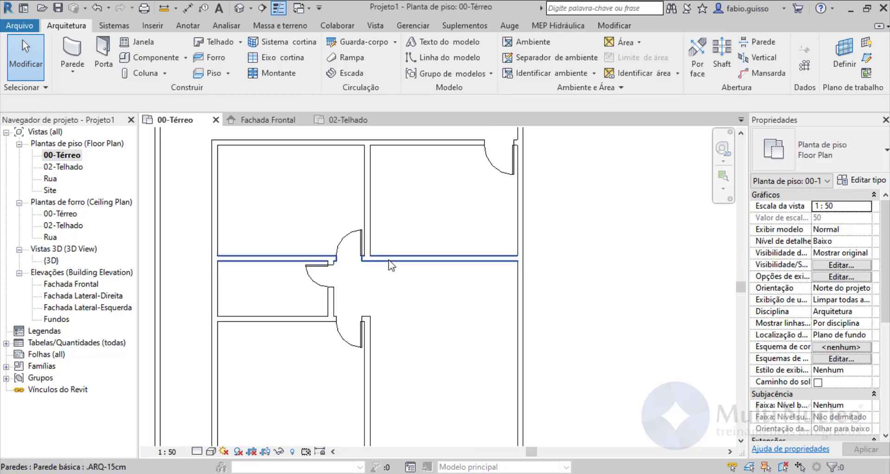
{"action": "left_click", "coordinate": [152, 58]}
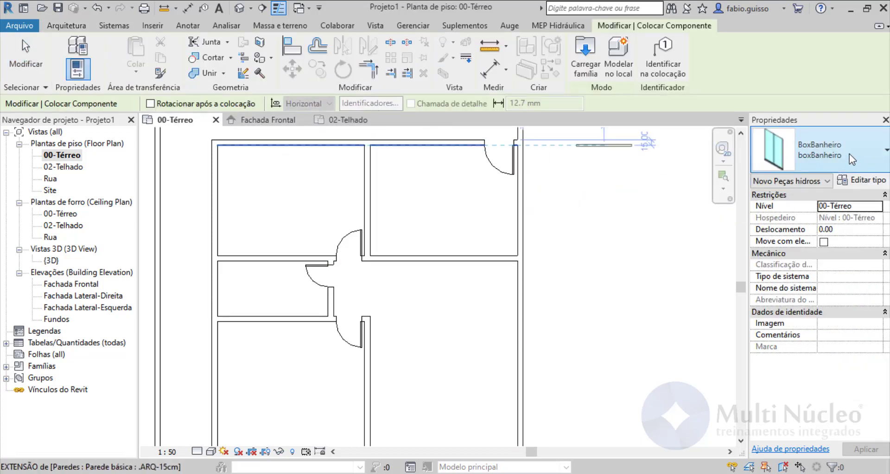
{"action": "left_click", "coordinate": [576, 76]}
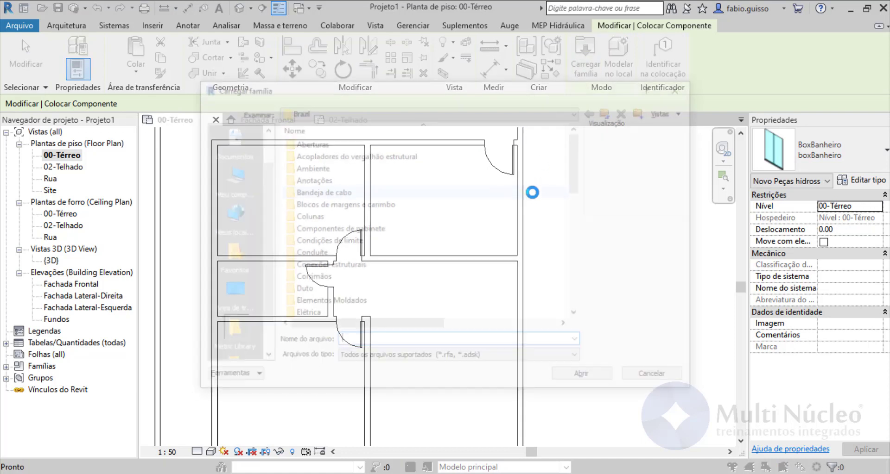
{"action": "double_click", "coordinate": [308, 144]}
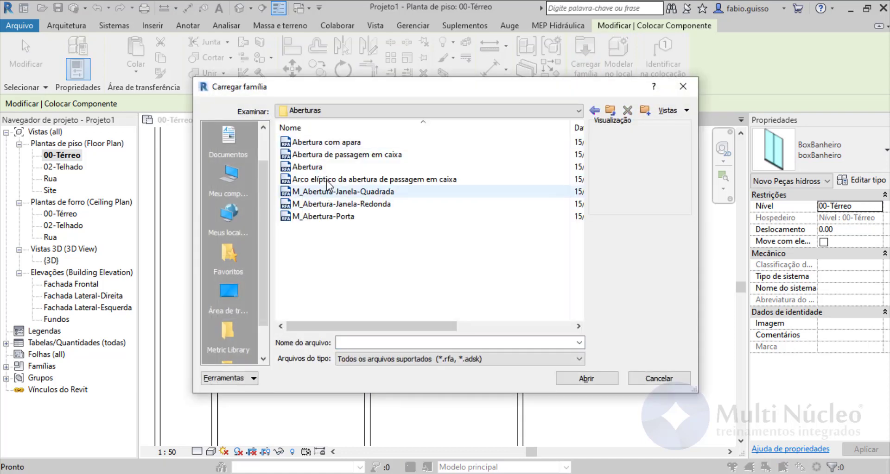
{"action": "left_click", "coordinate": [228, 292]}
{"action": "double_click", "coordinate": [307, 191]}
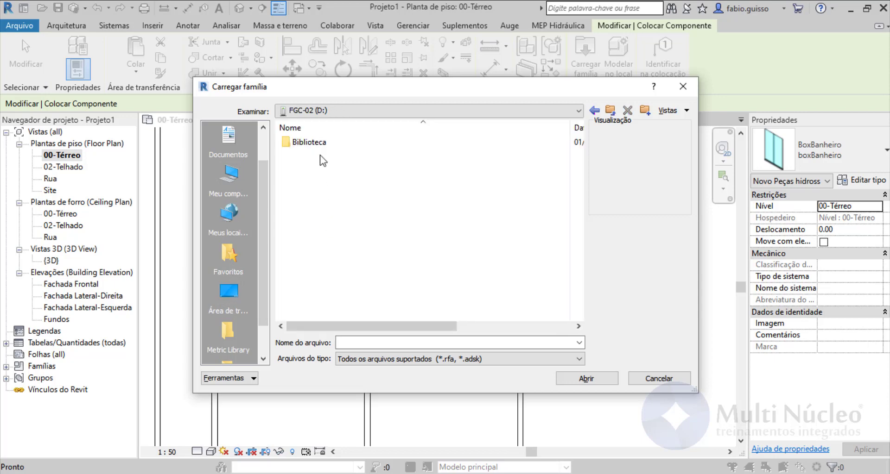
{"action": "double_click", "coordinate": [308, 142]}
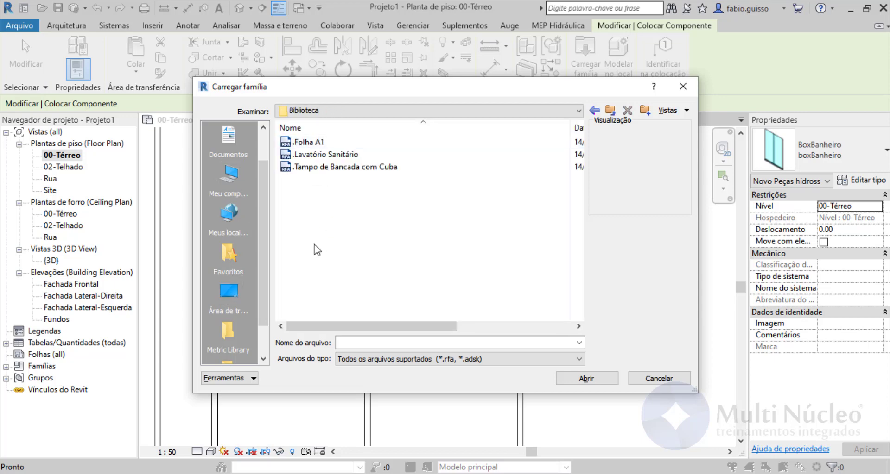
{"action": "left_click", "coordinate": [610, 110]}
{"action": "left_click", "coordinate": [610, 111]}
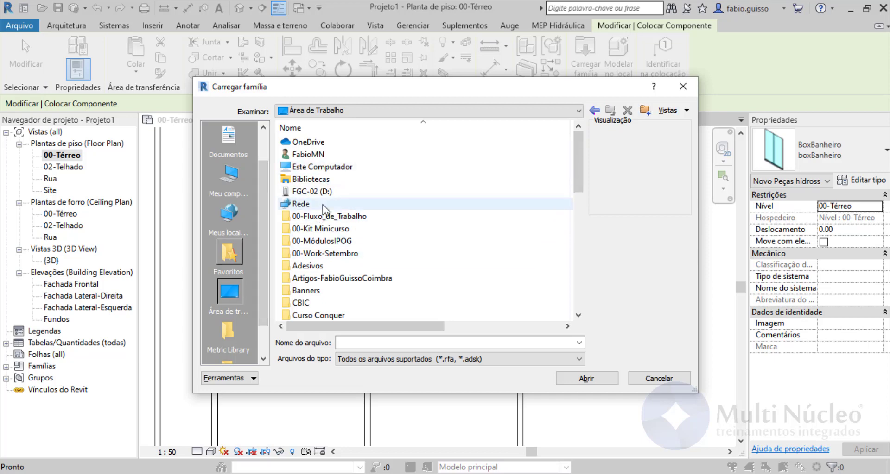
{"action": "left_click", "coordinate": [683, 86]}
Step: Load the M_Abertura-Porta family from the Aberturas folder of the Brazil library
{"action": "left_click", "coordinate": [579, 59]}
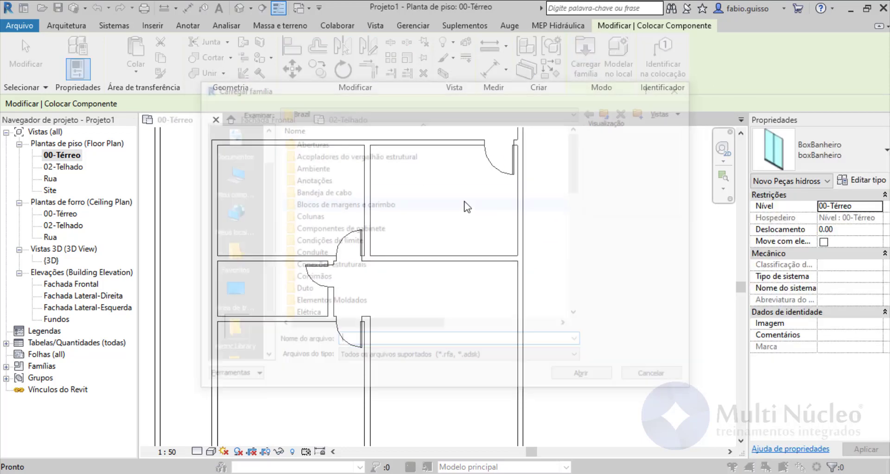
{"action": "double_click", "coordinate": [308, 142]}
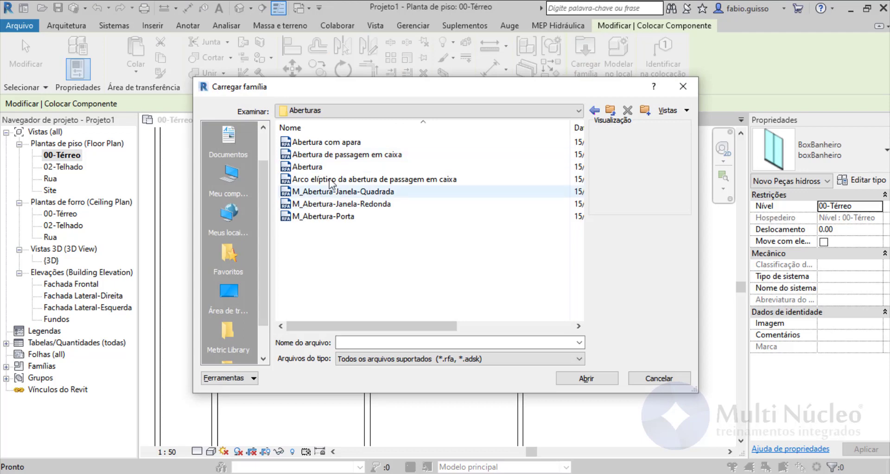
{"action": "left_click", "coordinate": [322, 217]}
{"action": "left_click", "coordinate": [586, 379]}
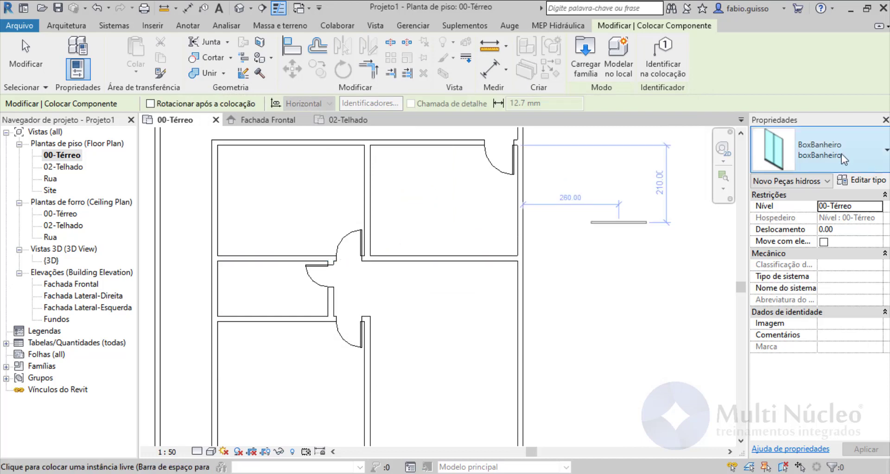
Step: Place an M_Abertura-Porta 100x210 opening in the upper-right room's lower wall, about 10 cm from its left corner
{"action": "left_click", "coordinate": [818, 149]}
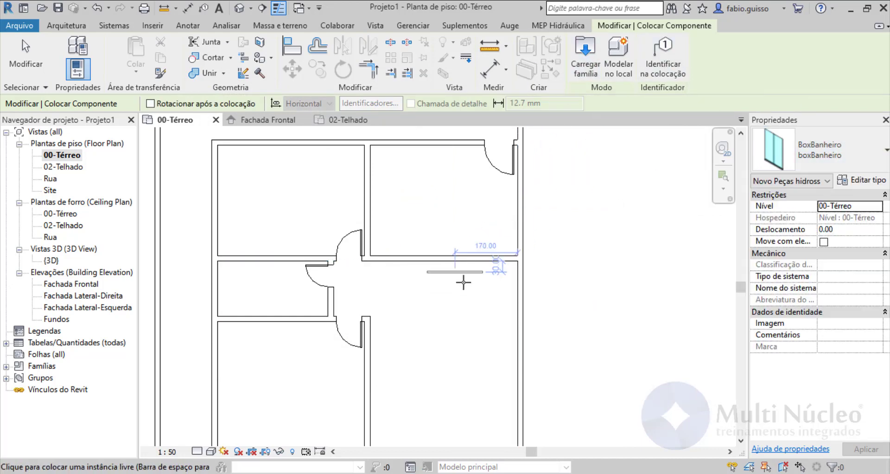
{"action": "left_click", "coordinate": [826, 154]}
{"action": "scroll", "coordinate": [761, 251], "scroll_direction": "up", "scroll_amount": 2}
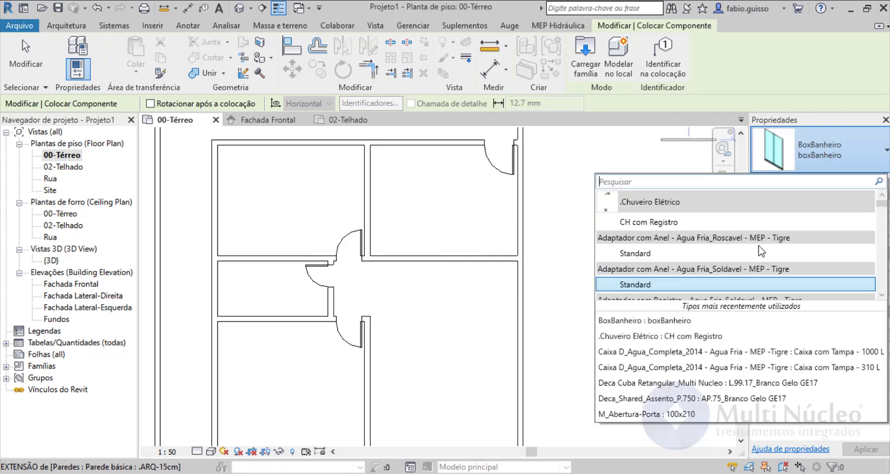
{"action": "scroll", "coordinate": [760, 250], "scroll_direction": "down", "scroll_amount": 5}
{"action": "scroll", "coordinate": [756, 236], "scroll_direction": "up", "scroll_amount": 6}
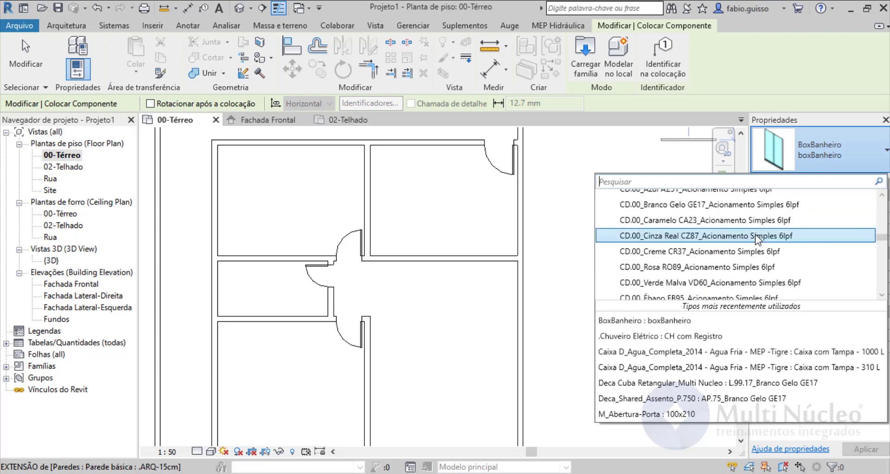
{"action": "scroll", "coordinate": [755, 236], "scroll_direction": "down", "scroll_amount": 15}
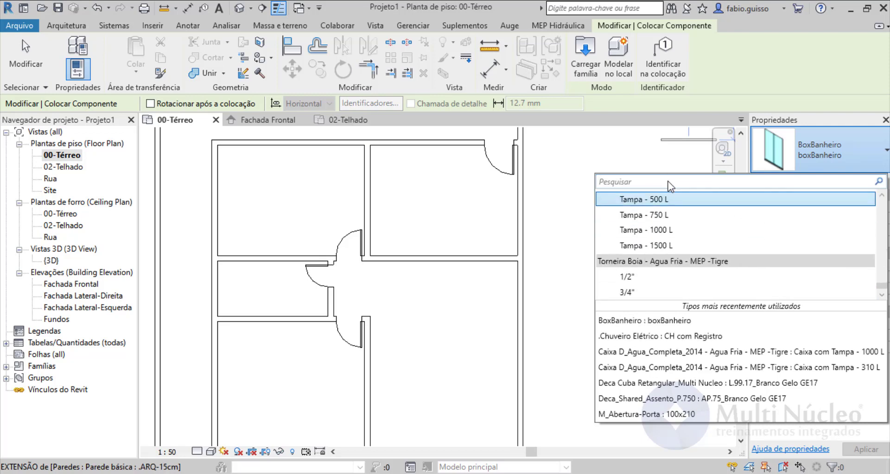
{"action": "type", "text": "t"}
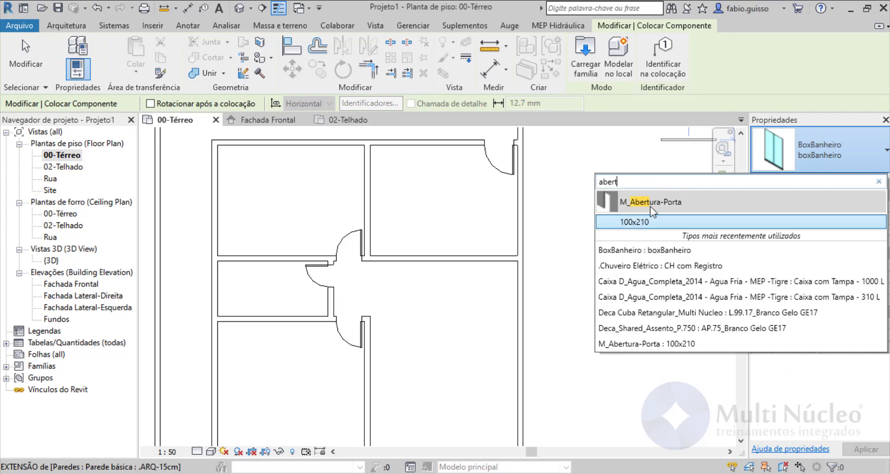
{"action": "mouse_move", "coordinate": [634, 223]}
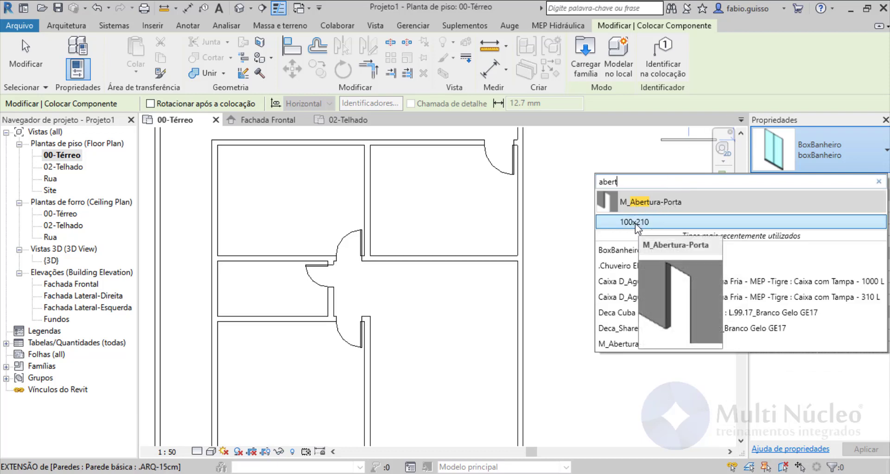
{"action": "left_click", "coordinate": [635, 223]}
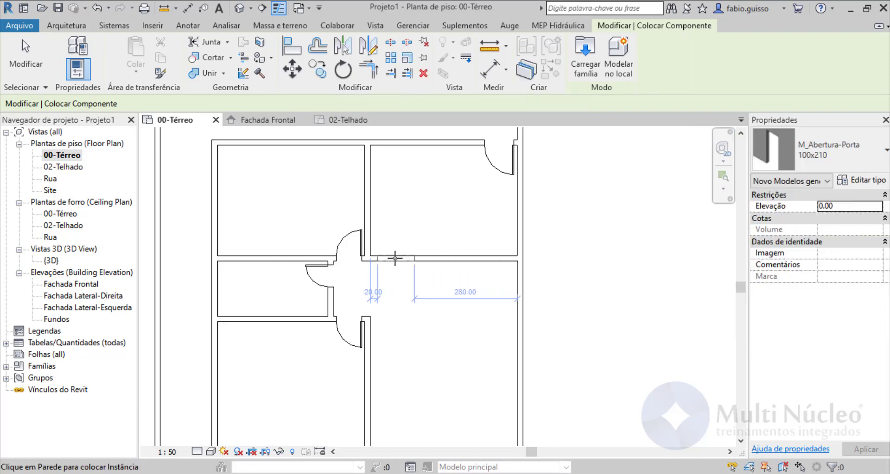
{"action": "scroll", "coordinate": [394, 241], "scroll_direction": "up", "scroll_amount": 5}
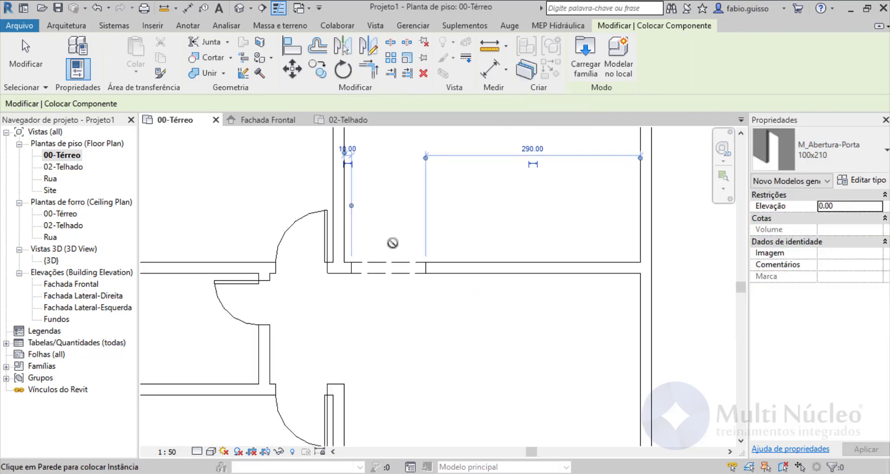
{"action": "left_click", "coordinate": [41, 70]}
Step: Align the left edge of the wall opening with the right face of the vertical partition between the two upper rooms
{"action": "scroll", "coordinate": [313, 289], "scroll_direction": "up", "scroll_amount": 3}
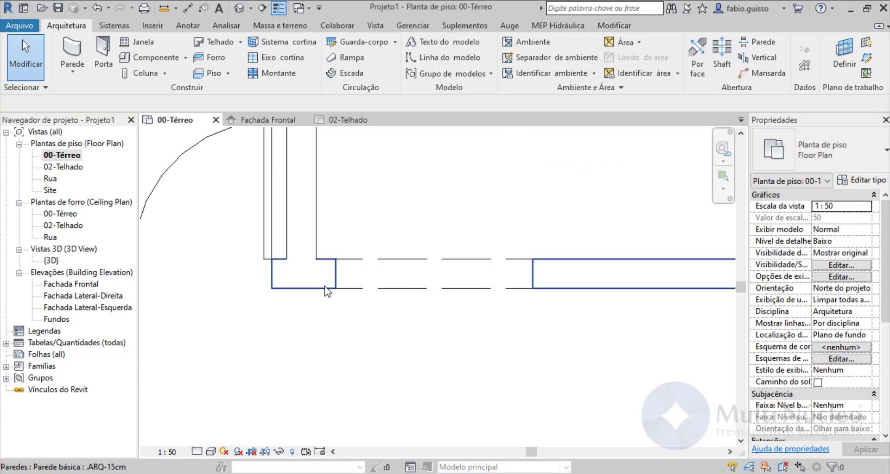
{"action": "scroll", "coordinate": [384, 364], "scroll_direction": "down", "scroll_amount": 3}
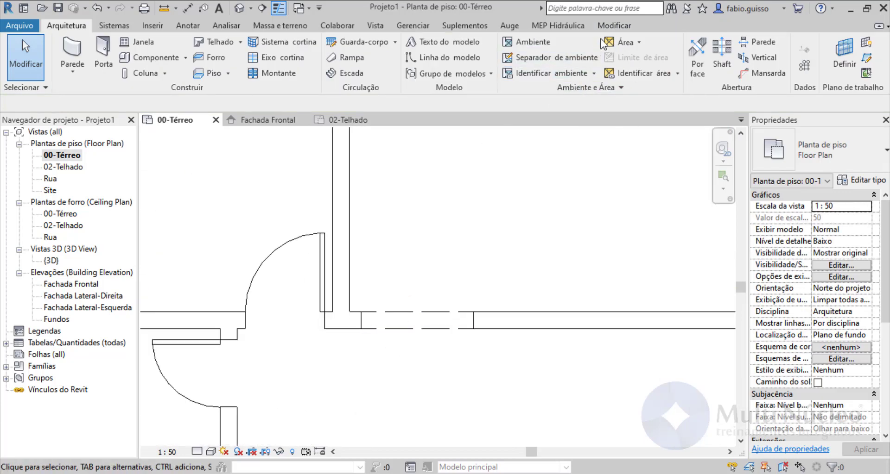
{"action": "left_click", "coordinate": [613, 27]}
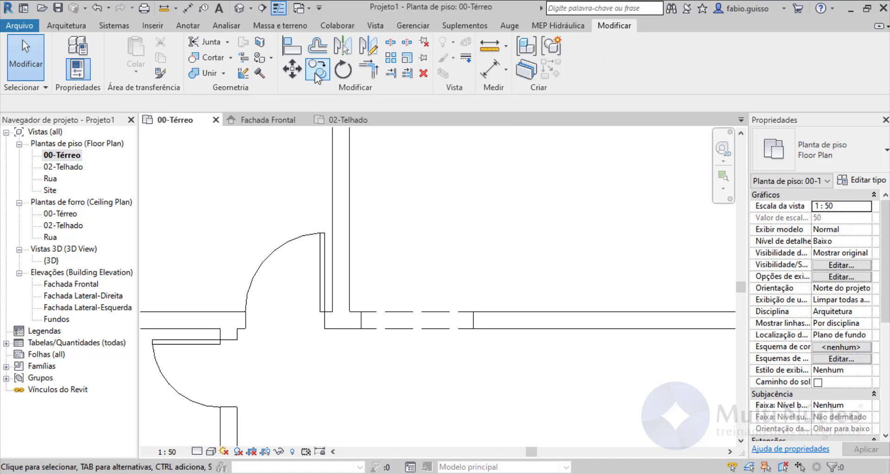
{"action": "left_click", "coordinate": [299, 51]}
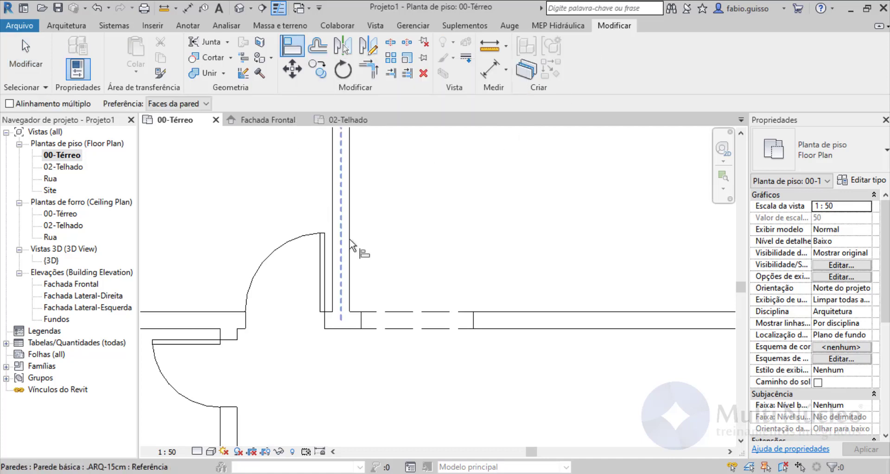
{"action": "left_click", "coordinate": [346, 211]}
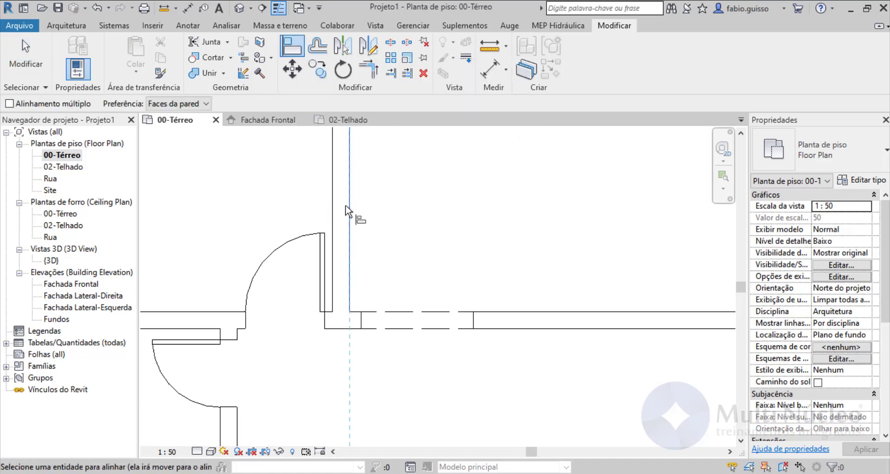
{"action": "scroll", "coordinate": [366, 355], "scroll_direction": "up", "scroll_amount": 3}
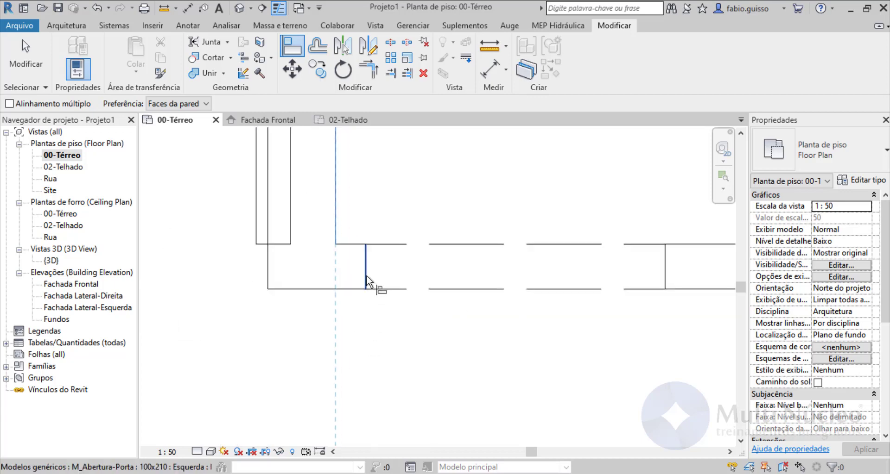
{"action": "left_click", "coordinate": [368, 283]}
{"action": "scroll", "coordinate": [359, 363], "scroll_direction": "down", "scroll_amount": 5}
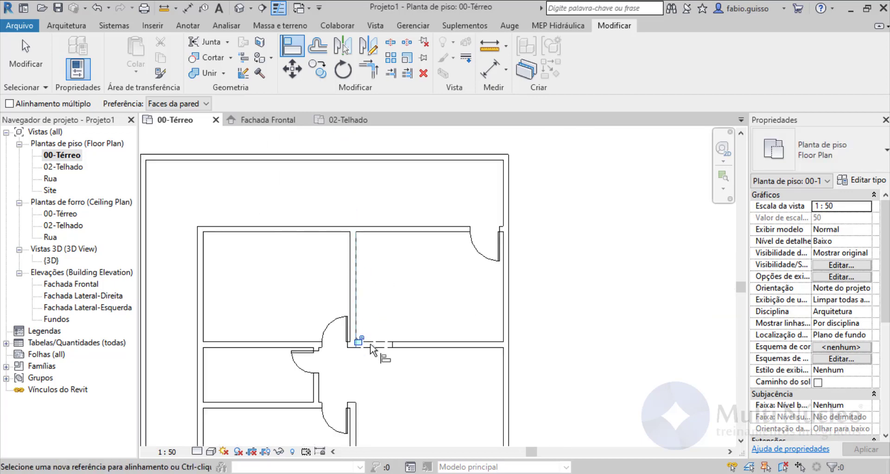
Step: Place three .150x100_MultiNucleo sliding windows: in the upper-left room's left wall, the lower-left room's lower wall and the upper-right room's upper wall, centred on the free wall lengths
{"action": "left_click", "coordinate": [26, 58]}
{"action": "scroll", "coordinate": [362, 162], "scroll_direction": "down", "scroll_amount": 2}
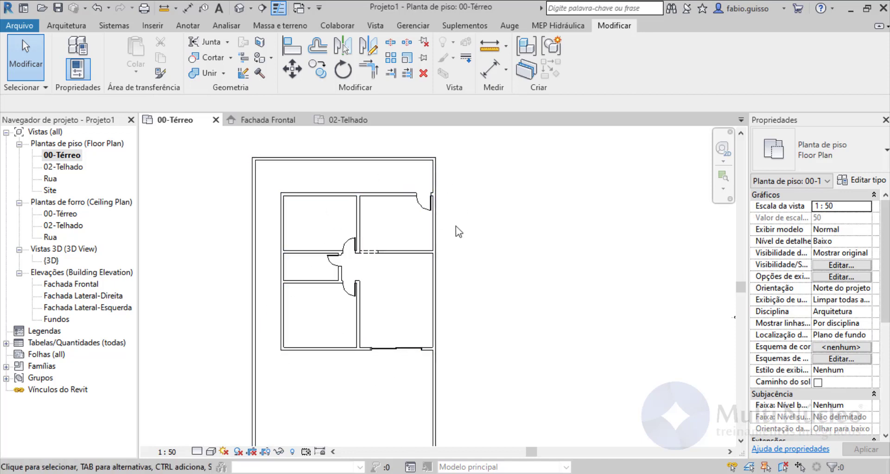
{"action": "scroll", "coordinate": [349, 217], "scroll_direction": "up", "scroll_amount": 1}
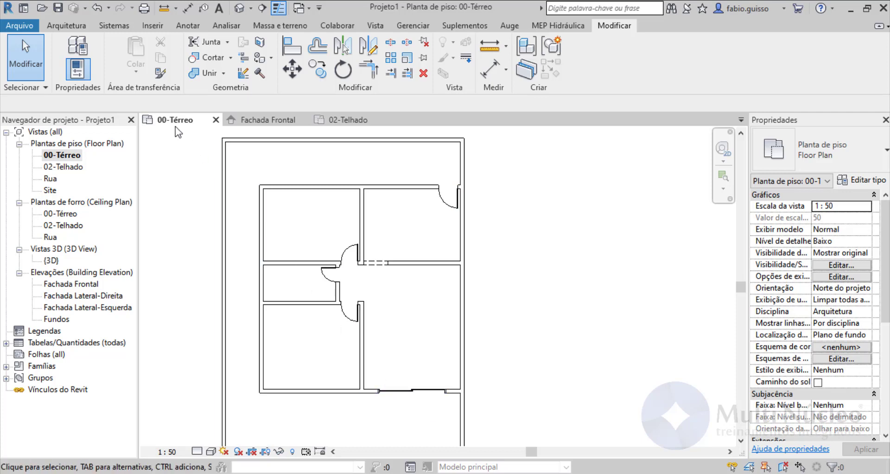
{"action": "left_click", "coordinate": [75, 25]}
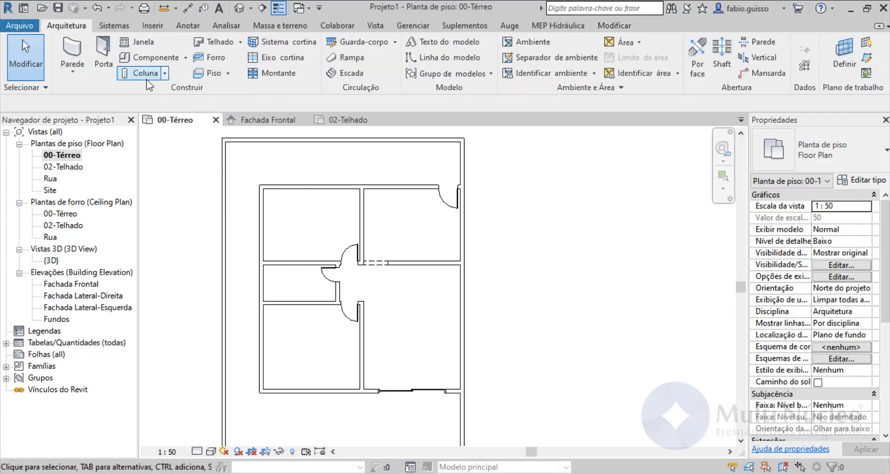
{"action": "left_click", "coordinate": [137, 42]}
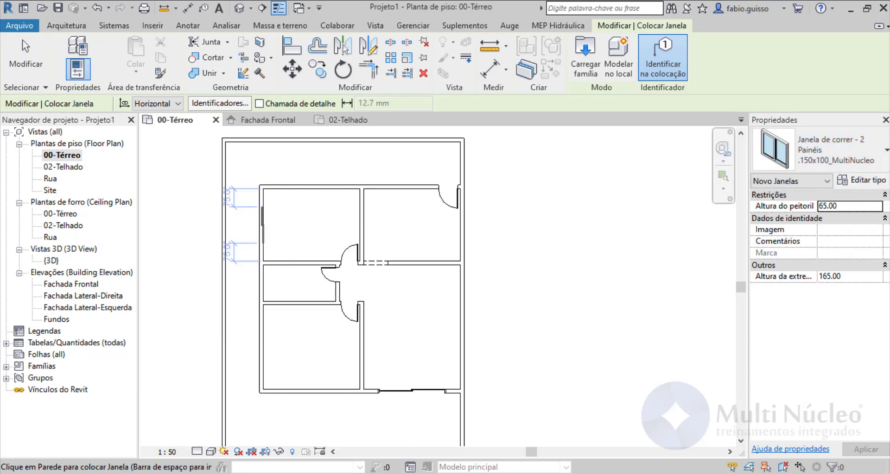
{"action": "left_click", "coordinate": [262, 225]}
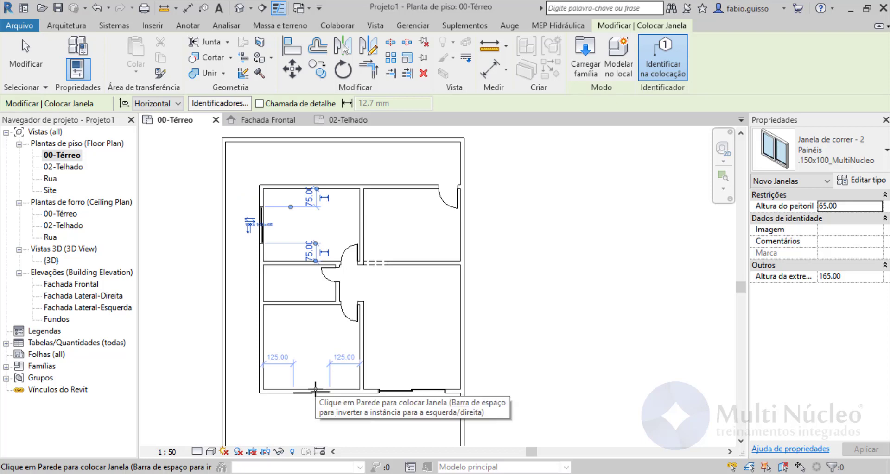
{"action": "left_click", "coordinate": [315, 390]}
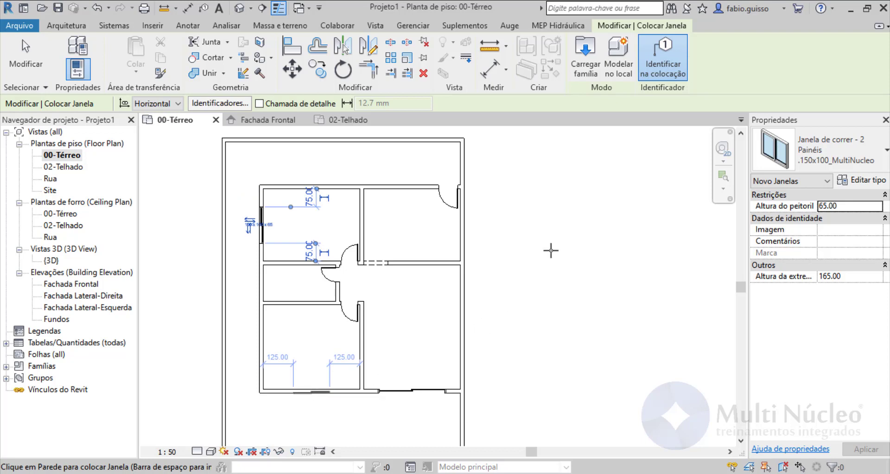
{"action": "left_click", "coordinate": [406, 186]}
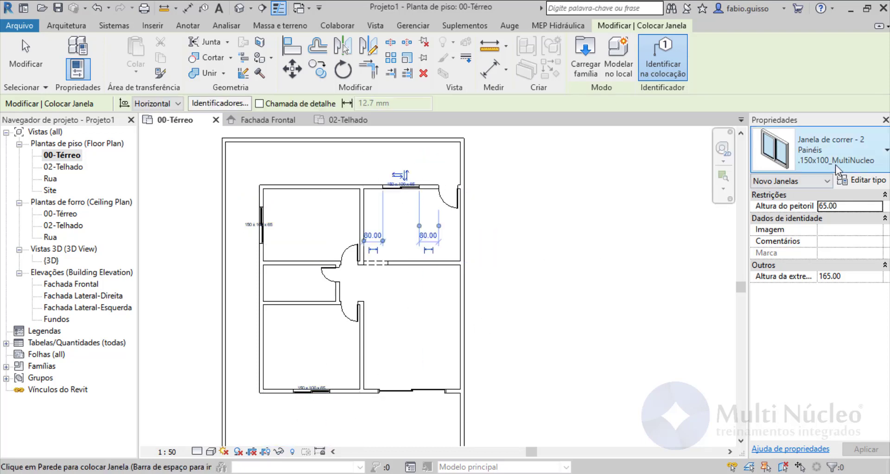
Step: Place a Janela Maxim-ar - Painel 1 window of type .60x60_MultiNucleo in the left wall of the small middle room
{"action": "left_click", "coordinate": [824, 153]}
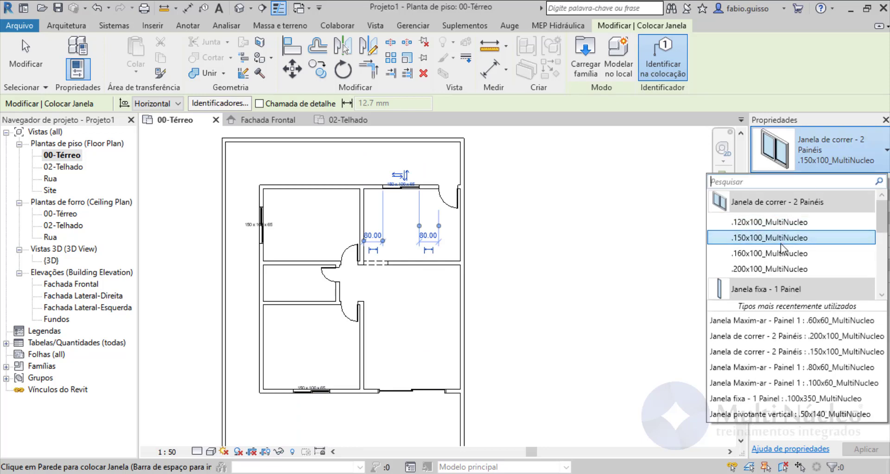
{"action": "scroll", "coordinate": [781, 247], "scroll_direction": "down", "scroll_amount": 3}
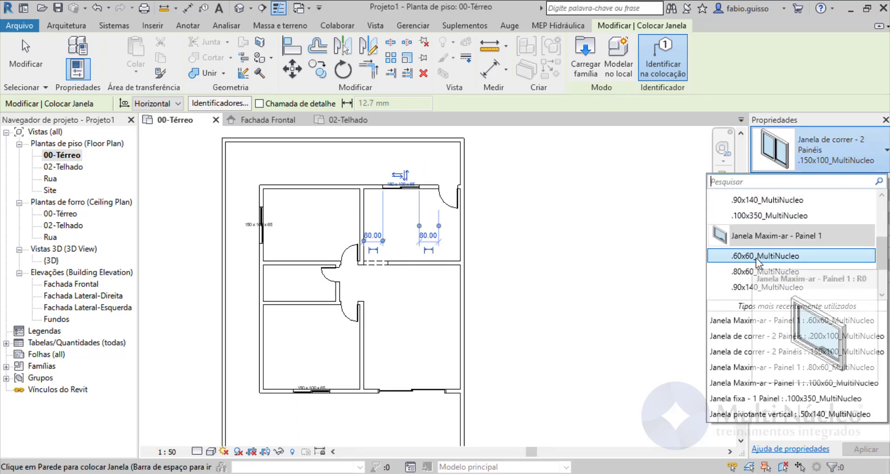
{"action": "left_click", "coordinate": [749, 258]}
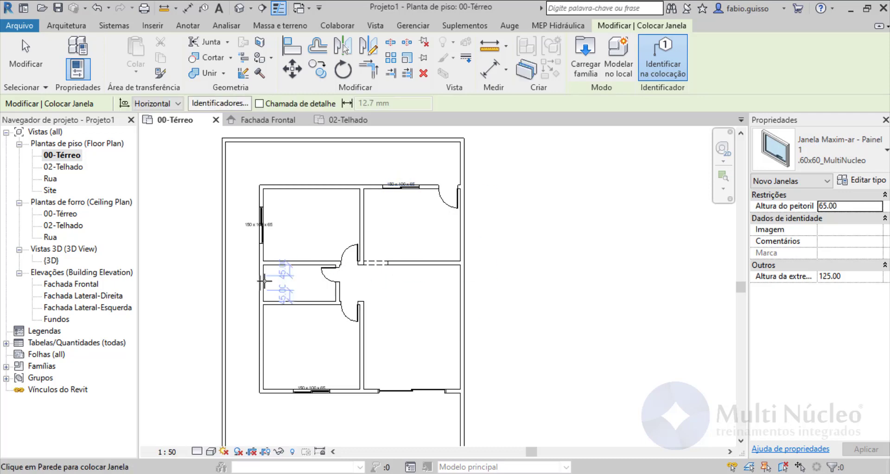
{"action": "left_click", "coordinate": [264, 281]}
{"action": "left_click", "coordinate": [26, 55]}
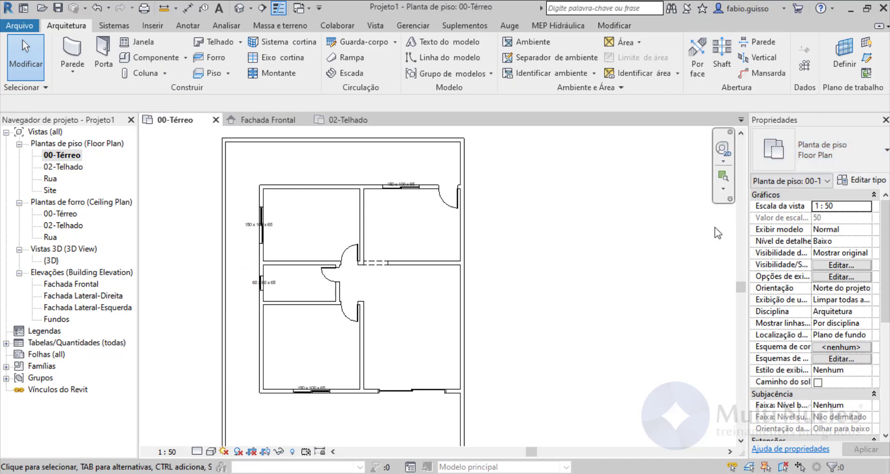
Step: Delete the size tags of all four windows in the ground-floor plan
{"action": "left_click", "coordinate": [254, 226]}
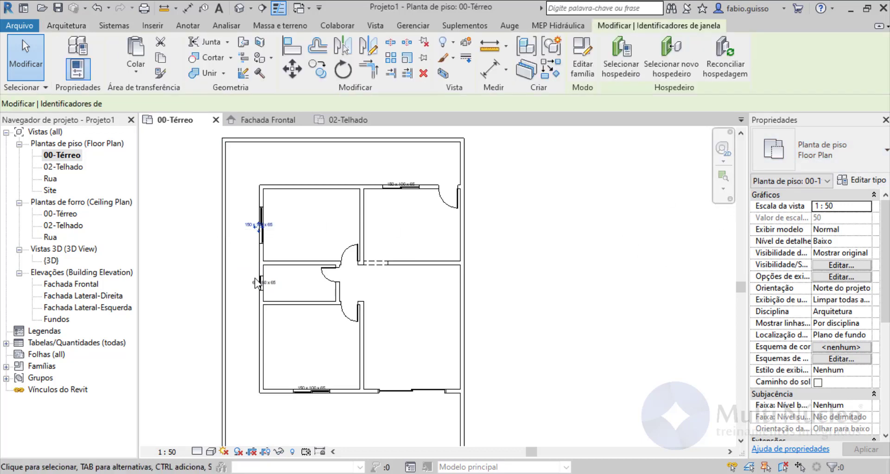
{"action": "left_click", "coordinate": [258, 284], "text": "ctrl"}
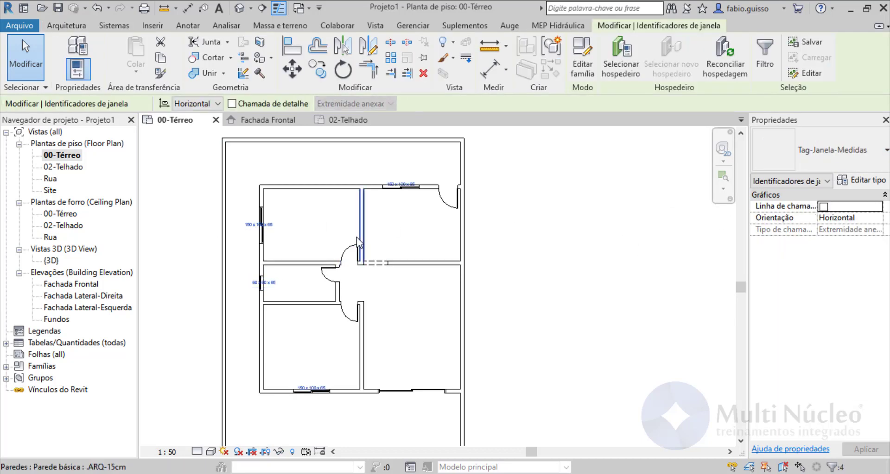
{"action": "key", "text": "Delete"}
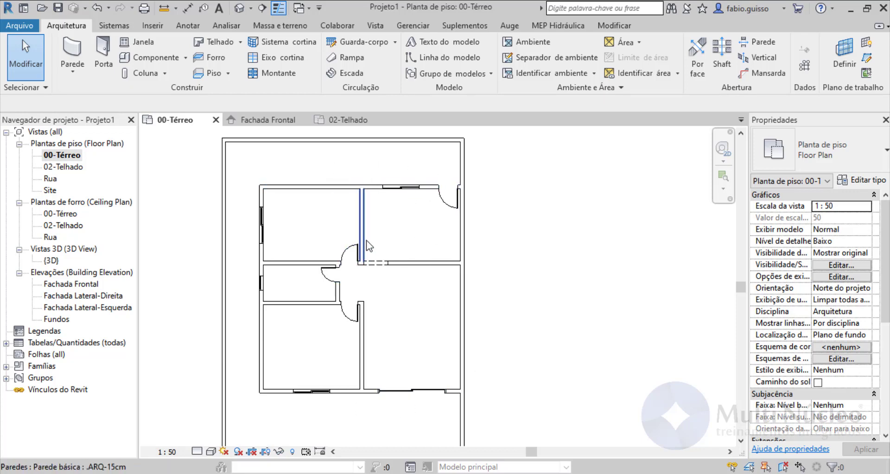
Step: Place a Deca Vaso Caixa Acoplada toilet, type P.750_Branco Gelo GE17_Acionamento Simples 6lpf, on the bathroom's lower wall, about 190 cm from the left wall
{"action": "scroll", "coordinate": [311, 215], "scroll_direction": "down", "scroll_amount": 2}
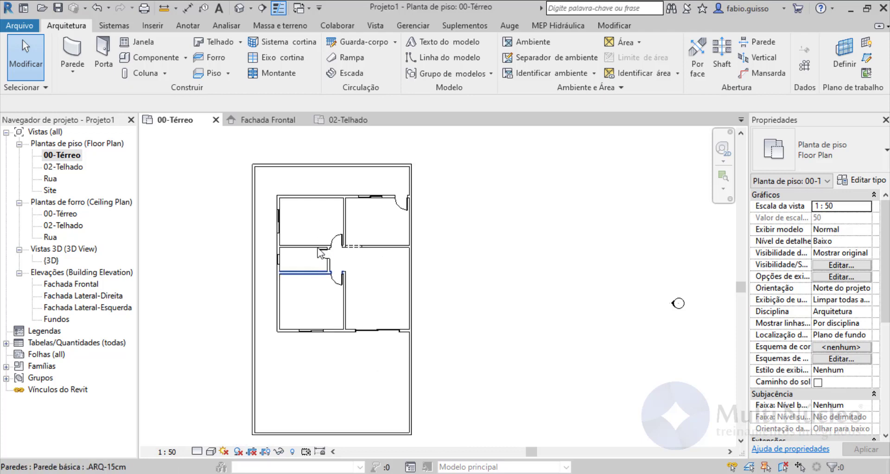
{"action": "scroll", "coordinate": [318, 278], "scroll_direction": "up", "scroll_amount": 1}
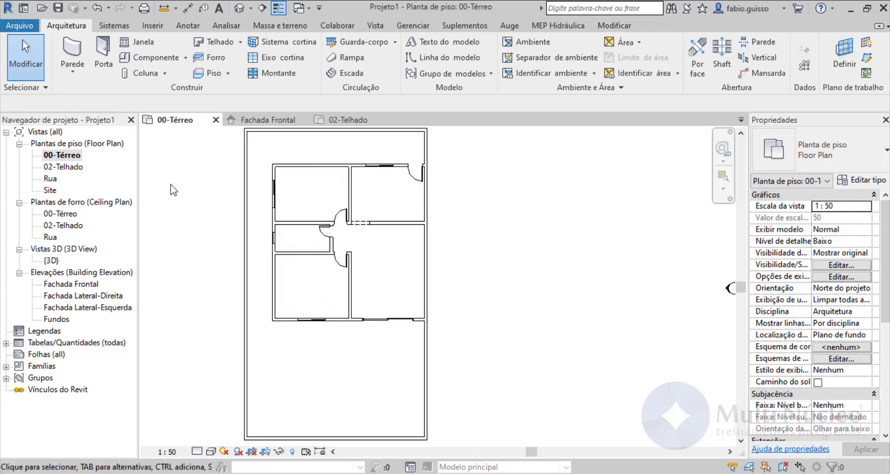
{"action": "left_click", "coordinate": [146, 61]}
{"action": "left_click", "coordinate": [777, 135]}
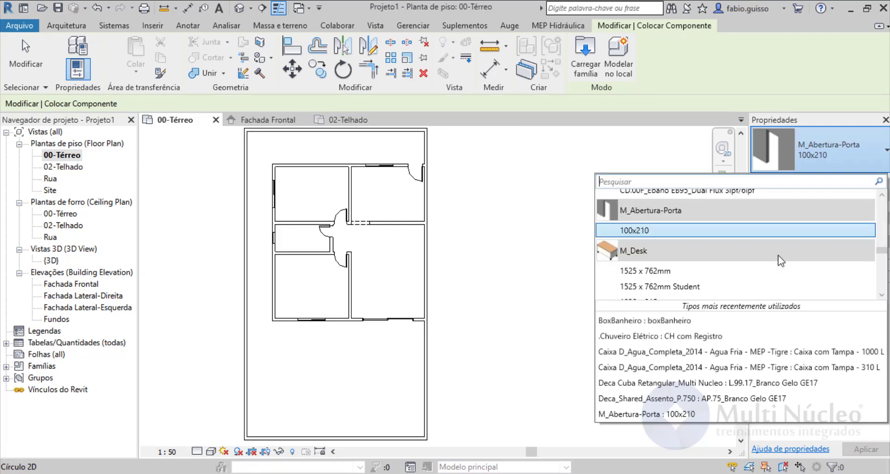
{"action": "scroll", "coordinate": [727, 256], "scroll_direction": "up", "scroll_amount": 10}
{"action": "scroll", "coordinate": [779, 254], "scroll_direction": "up", "scroll_amount": 5}
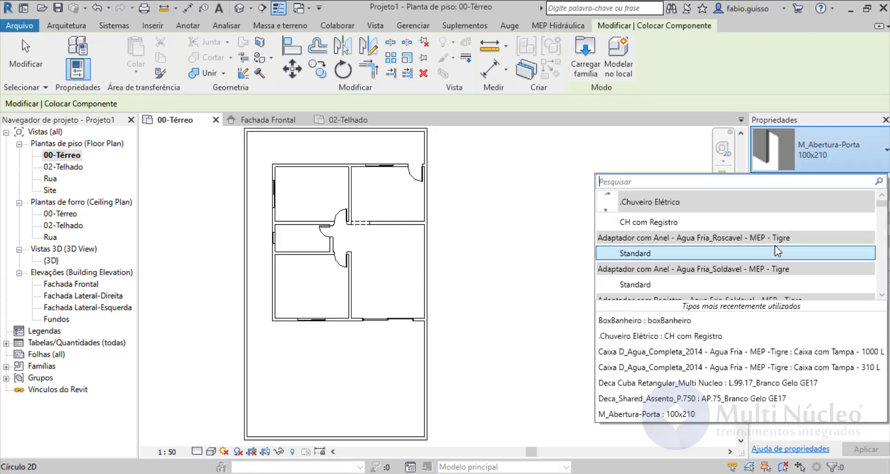
{"action": "scroll", "coordinate": [777, 251], "scroll_direction": "down", "scroll_amount": 4}
{"action": "scroll", "coordinate": [777, 251], "scroll_direction": "up", "scroll_amount": 2}
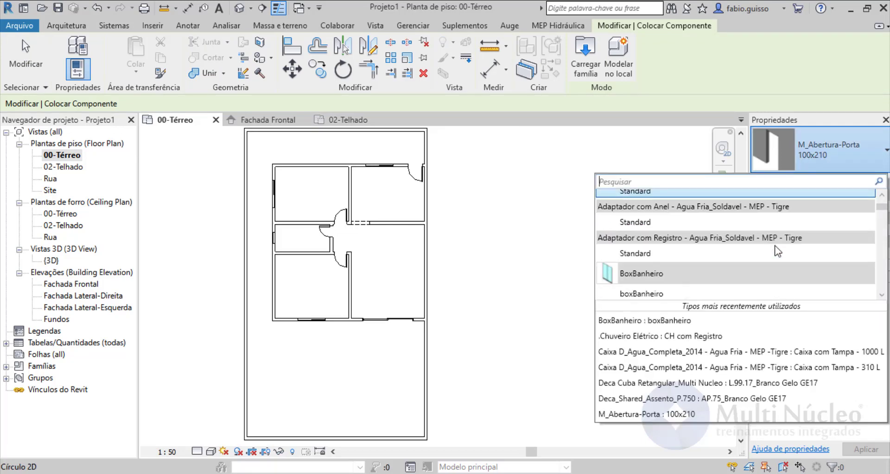
{"action": "scroll", "coordinate": [777, 252], "scroll_direction": "up", "scroll_amount": 1}
{"action": "scroll", "coordinate": [777, 251], "scroll_direction": "down", "scroll_amount": 4}
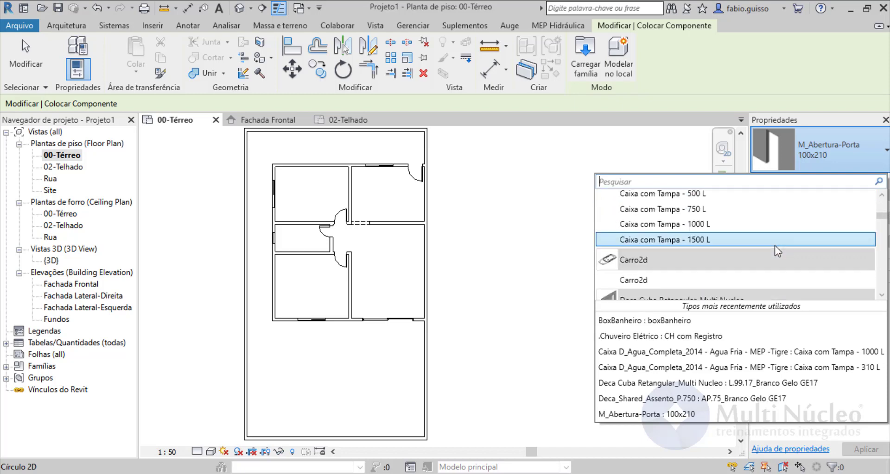
{"action": "scroll", "coordinate": [777, 251], "scroll_direction": "down", "scroll_amount": 5}
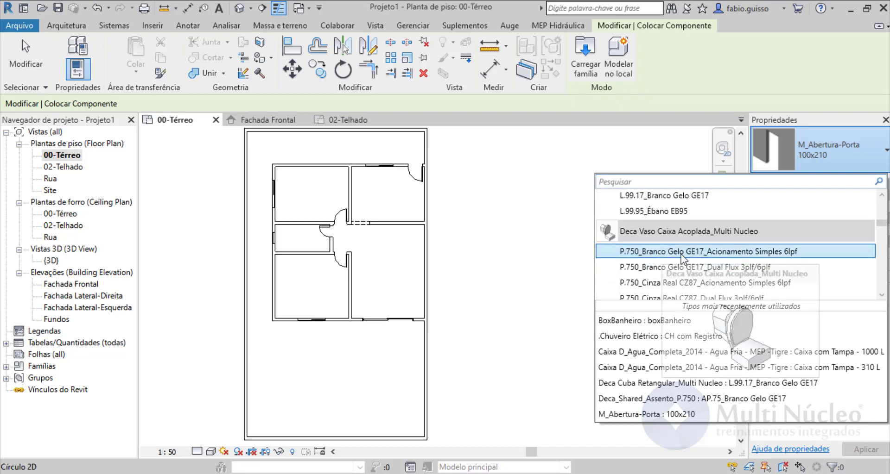
{"action": "left_click", "coordinate": [756, 252]}
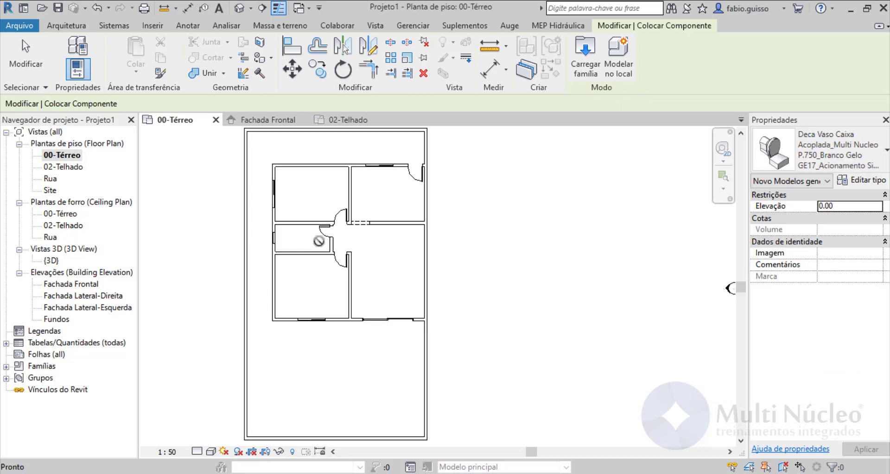
{"action": "scroll", "coordinate": [310, 255], "scroll_direction": "up", "scroll_amount": 3}
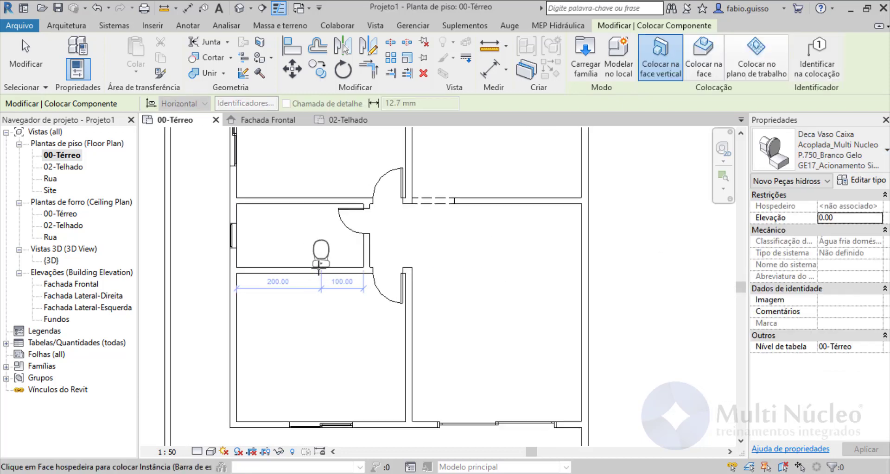
{"action": "left_click", "coordinate": [316, 268]}
Step: Place a Deca Cuba Retangular washbasin, type L.99.17_Branco Gelo GE17, on the bathroom's lower wall between the toilet and the right wall, about 260 cm from the left wall
{"action": "left_click", "coordinate": [827, 149]}
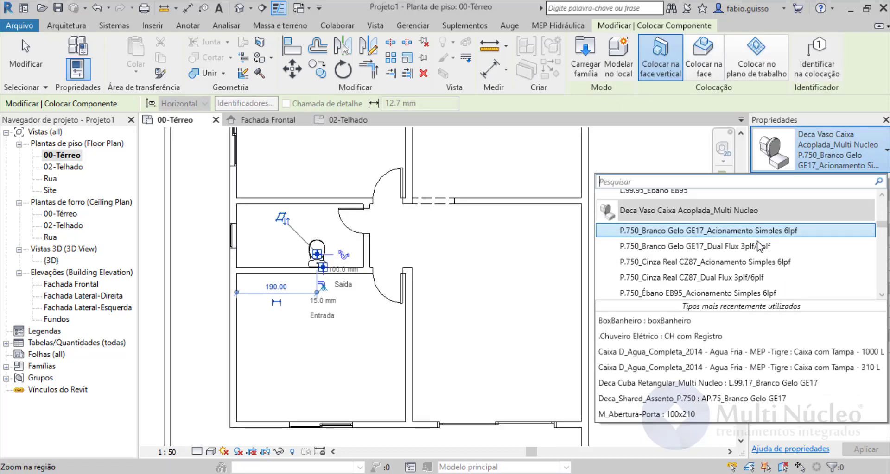
{"action": "scroll", "coordinate": [721, 245], "scroll_direction": "up", "scroll_amount": 3}
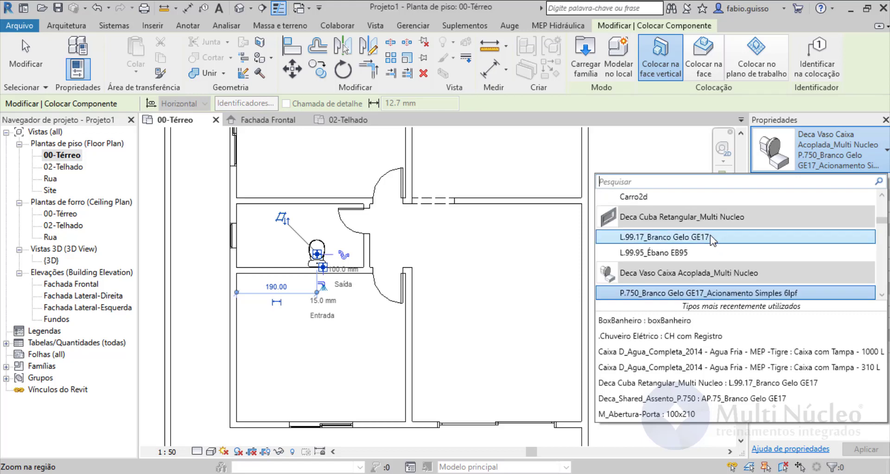
{"action": "left_click", "coordinate": [683, 239]}
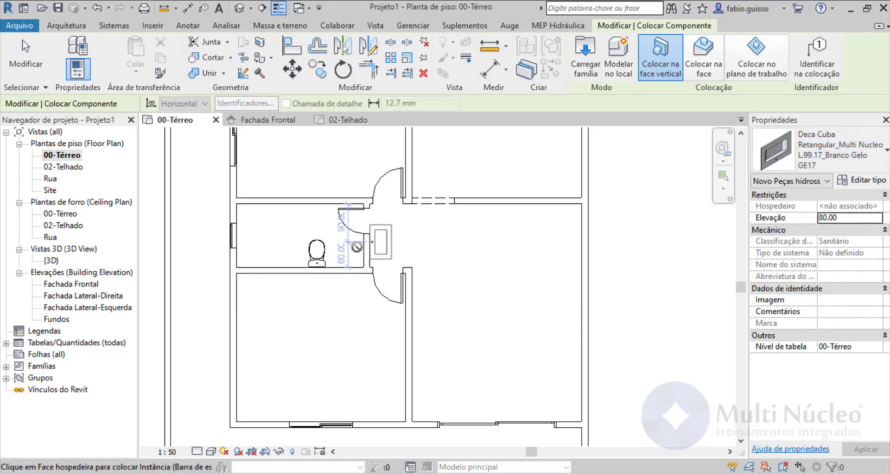
{"action": "left_click", "coordinate": [347, 265]}
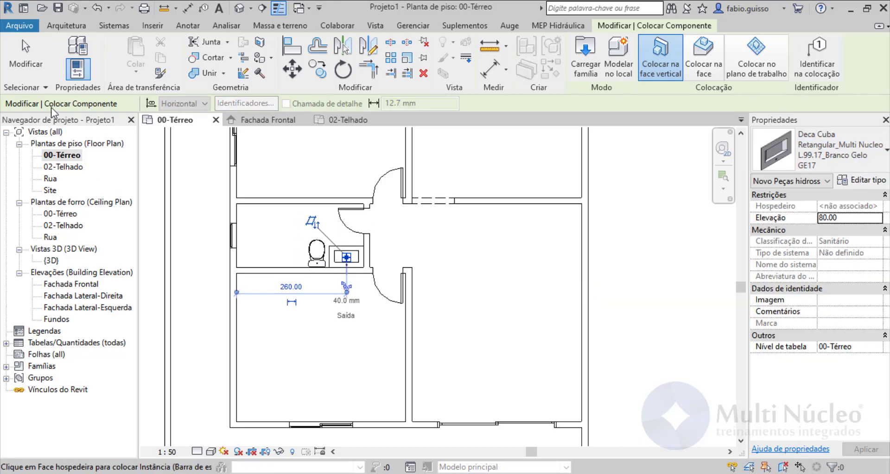
{"action": "left_click", "coordinate": [26, 58]}
Step: Nudge the toilet to the left along the bathroom's lower wall, away from the washbasin
{"action": "scroll", "coordinate": [283, 262], "scroll_direction": "up", "scroll_amount": 3}
{"action": "left_click", "coordinate": [335, 259]}
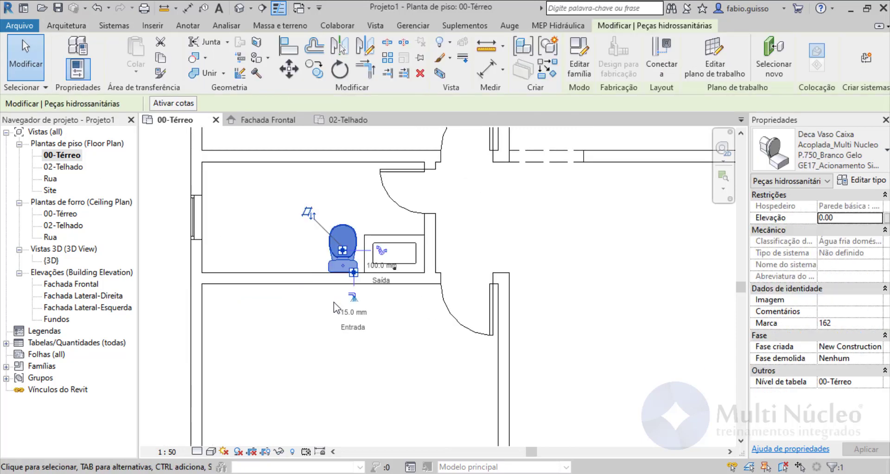
{"action": "key", "text": "Left"}
{"action": "key", "text": "Left"}
{"action": "key", "text": "Left"}
{"action": "key", "text": "Left"}
{"action": "key", "text": "Left"}
{"action": "key", "text": "Left"}
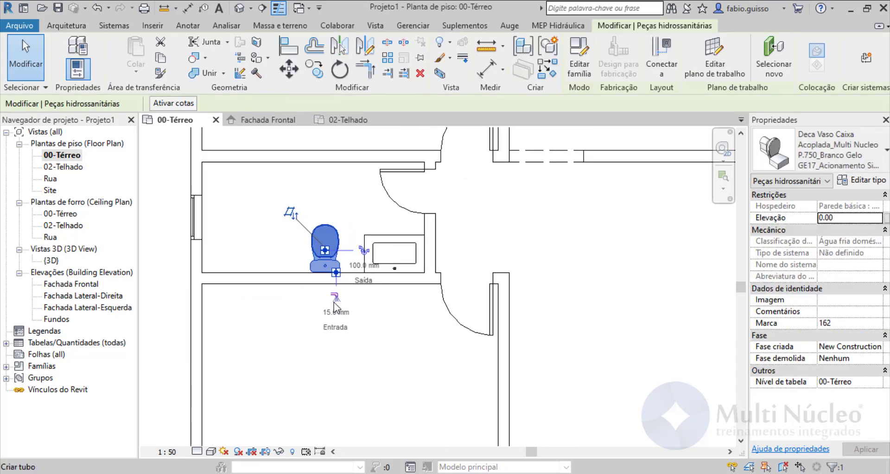
Step: Nudge the selected toilet one increment along its wall toward the washbasin and deselect it
{"action": "key", "text": "Right"}
{"action": "scroll", "coordinate": [429, 318], "scroll_direction": "down", "scroll_amount": 1}
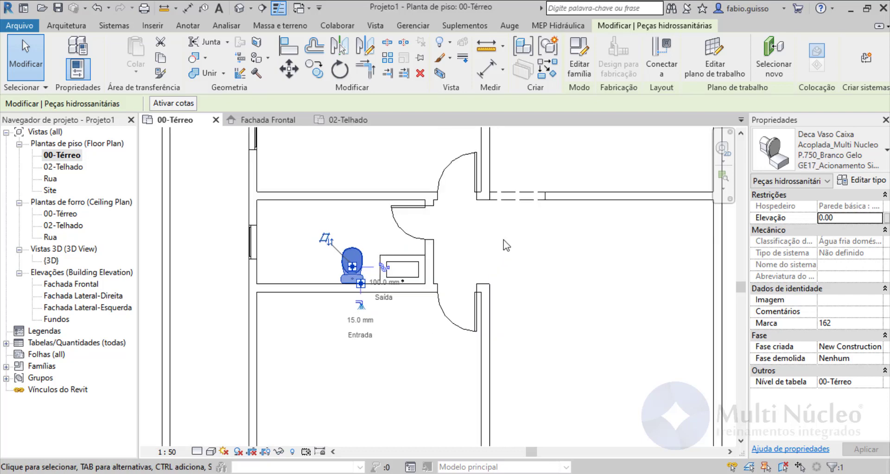
{"action": "left_click", "coordinate": [504, 241]}
Step: Place a BoxBanheiro shower screen crosswise in the bathroom, about 120 from the window wall, rotated to span between the side walls
{"action": "left_click", "coordinate": [139, 58]}
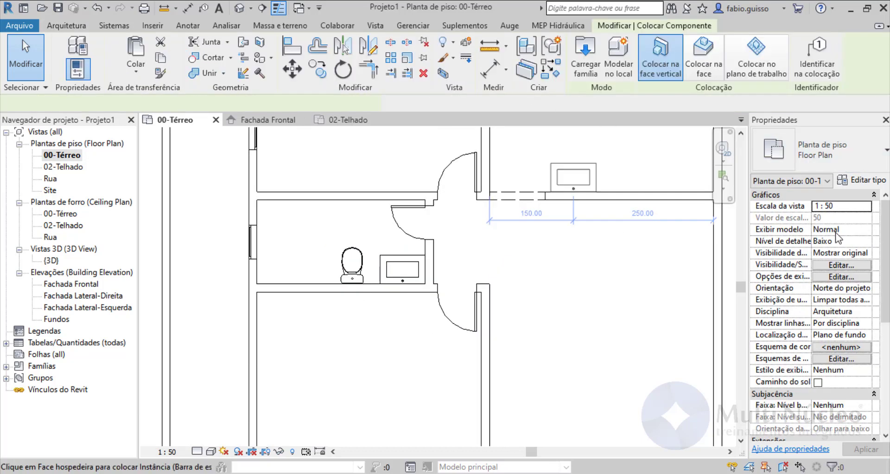
{"action": "left_click", "coordinate": [815, 150]}
{"action": "scroll", "coordinate": [765, 259], "scroll_direction": "up", "scroll_amount": 6}
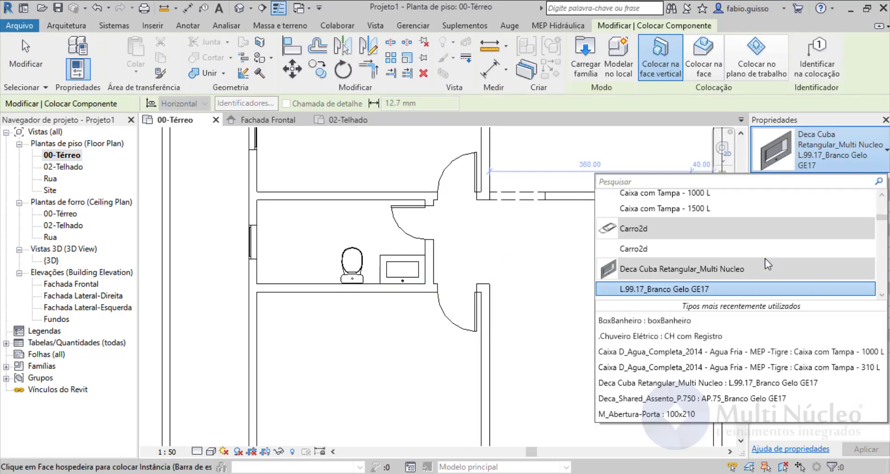
{"action": "scroll", "coordinate": [765, 263], "scroll_direction": "up", "scroll_amount": 3}
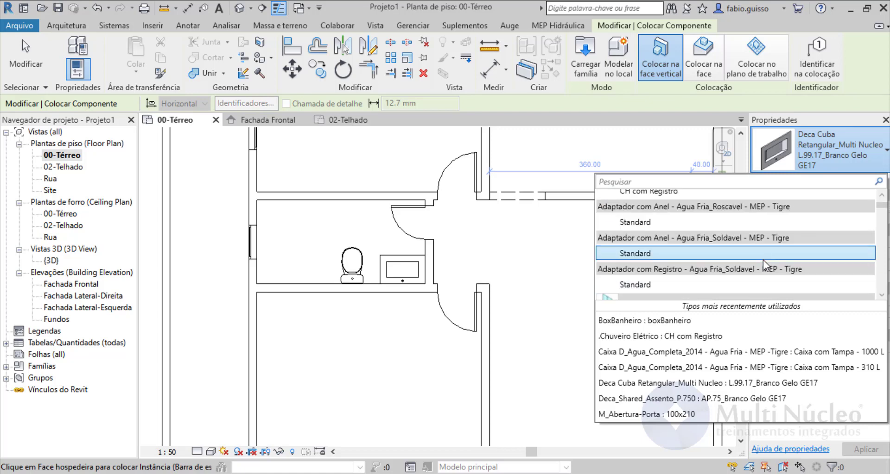
{"action": "scroll", "coordinate": [763, 260], "scroll_direction": "down", "scroll_amount": 1}
{"action": "left_click", "coordinate": [644, 263]}
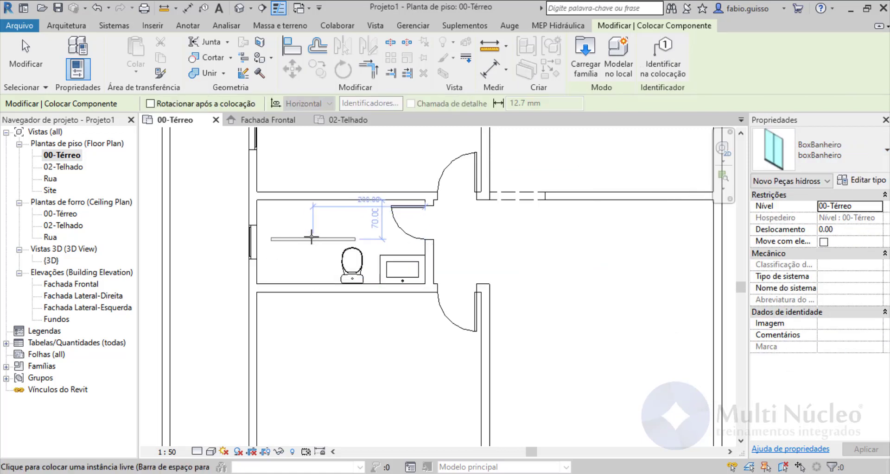
{"action": "key", "text": "space"}
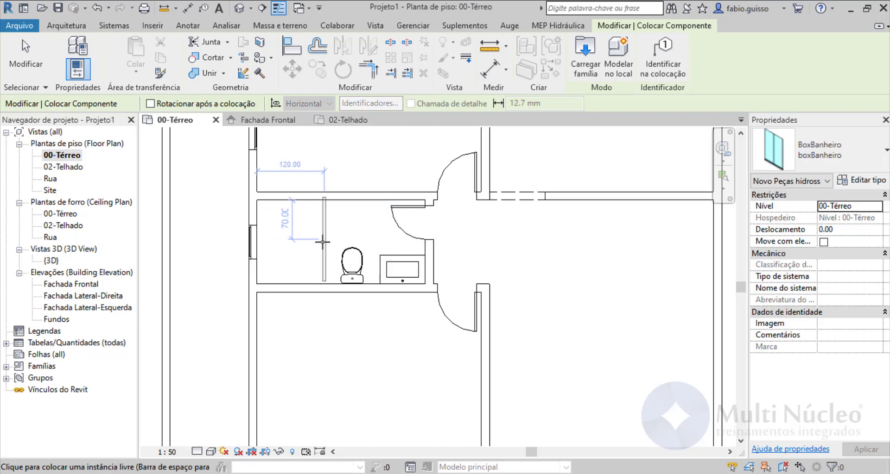
{"action": "left_click", "coordinate": [323, 242]}
{"action": "key", "text": "Escape"}
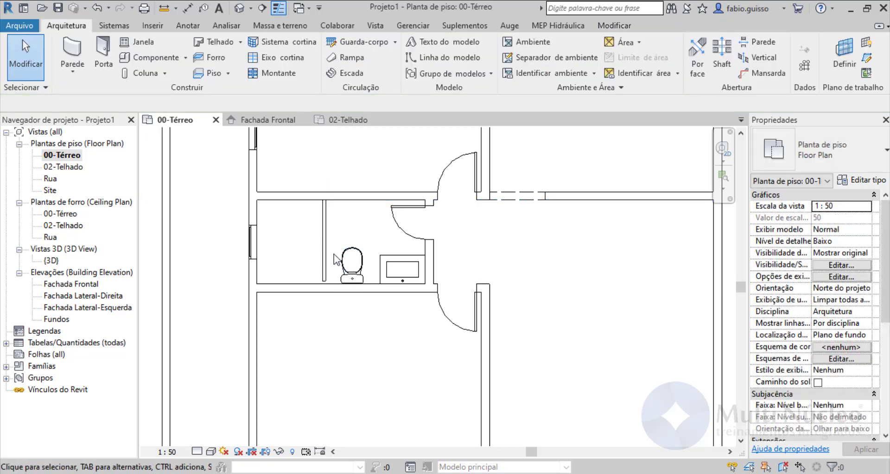
Step: Align the free end of the shower screen with the inner face of the wall behind the toilet
{"action": "scroll", "coordinate": [337, 260], "scroll_direction": "up", "scroll_amount": 2}
{"action": "left_click", "coordinate": [323, 250]}
{"action": "scroll", "coordinate": [319, 252], "scroll_direction": "up", "scroll_amount": 2}
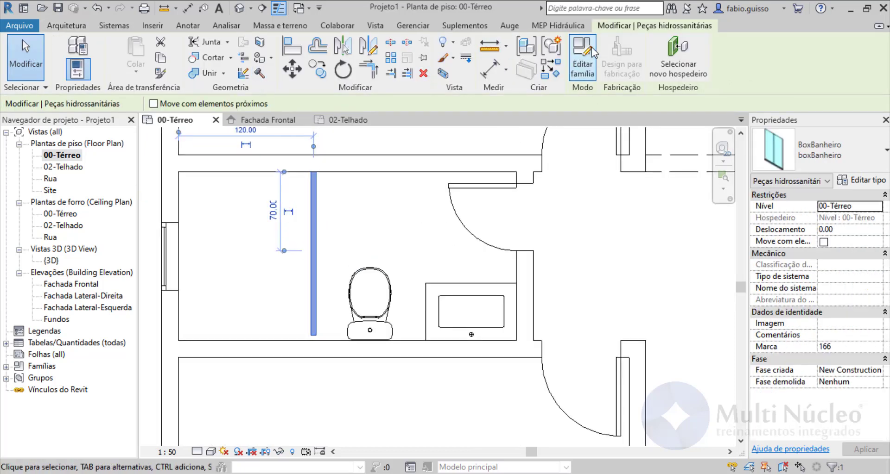
{"action": "left_click", "coordinate": [284, 47]}
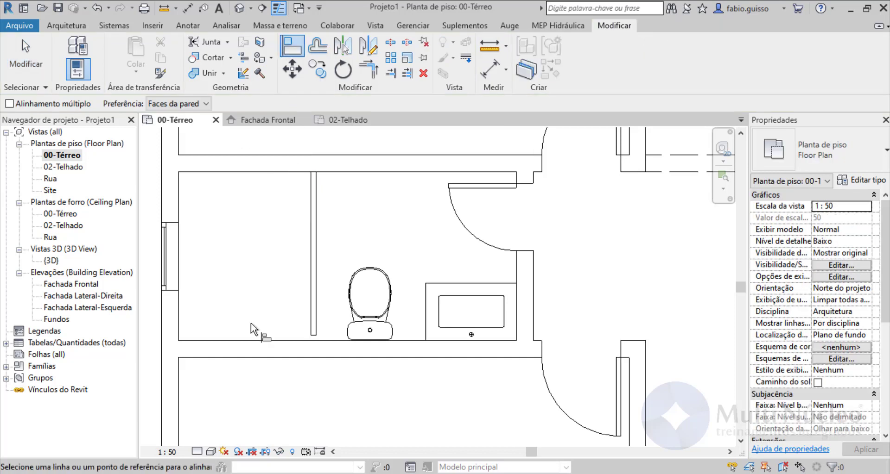
{"action": "left_click", "coordinate": [312, 341]}
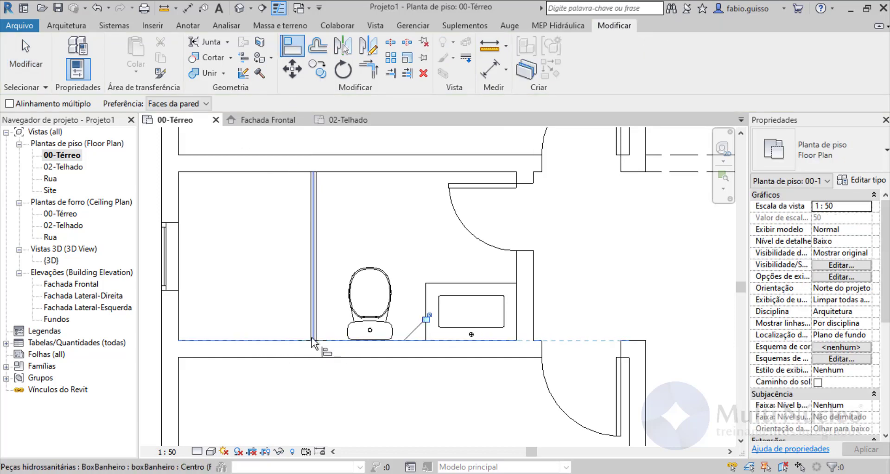
{"action": "left_click", "coordinate": [25, 56]}
Step: Set the shower screen's distance from the window wall to 110
{"action": "left_click", "coordinate": [312, 219]}
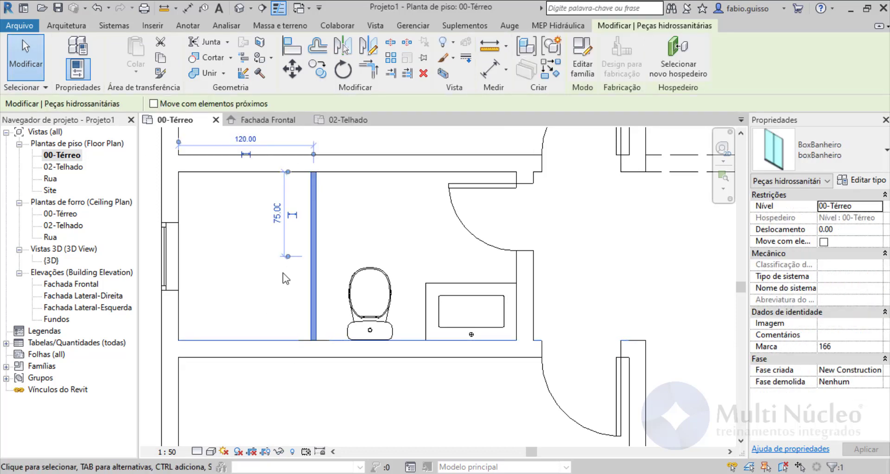
{"action": "left_click", "coordinate": [246, 139]}
{"action": "type", "text": "110"}
{"action": "key", "text": "Return"}
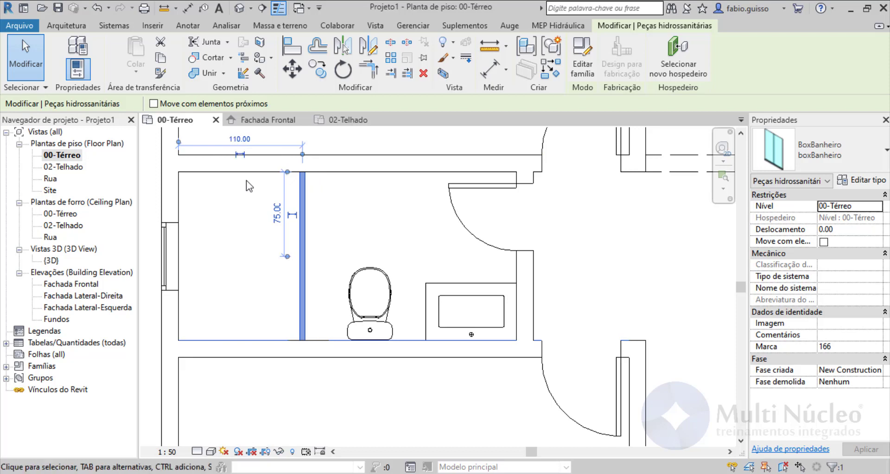
Step: Nudge the toilet two increments along its wall toward the shower screen and deselect it
{"action": "left_click", "coordinate": [399, 413]}
{"action": "left_click", "coordinate": [384, 329]}
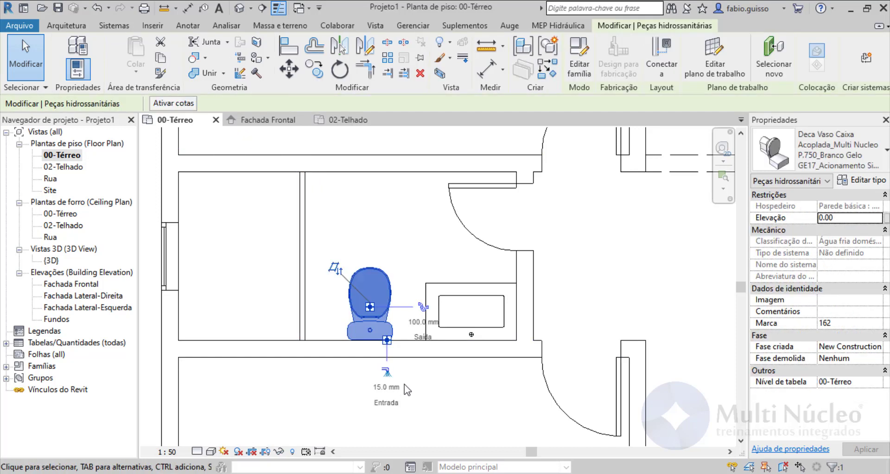
{"action": "key", "text": "Left"}
{"action": "key", "text": "Left"}
{"action": "left_click", "coordinate": [427, 429]}
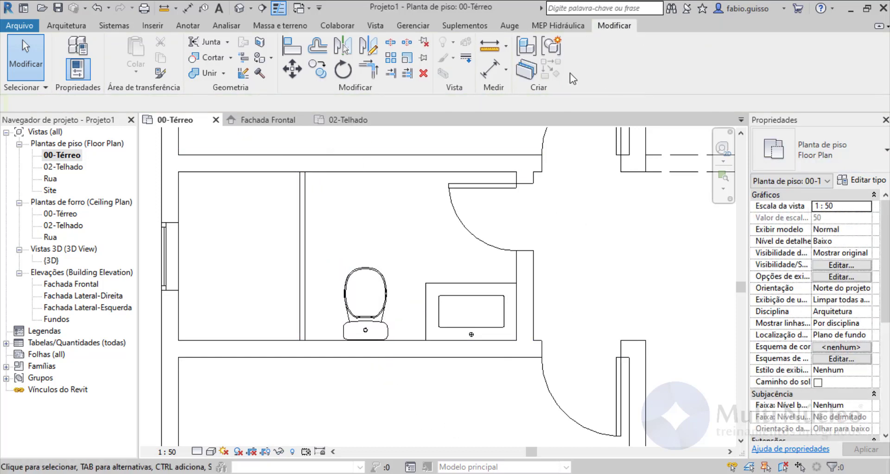
Step: Place a .Chuveiro Elétrico CH com Registro in the shower area, rotated against the toilet's wall about 56 from the window wall
{"action": "left_click", "coordinate": [66, 25]}
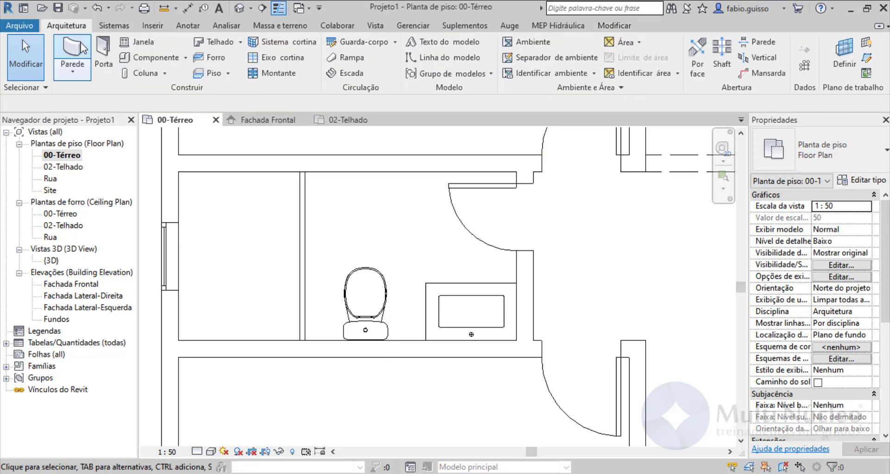
{"action": "left_click", "coordinate": [153, 56]}
{"action": "left_click", "coordinate": [834, 154]}
{"action": "scroll", "coordinate": [815, 257], "scroll_direction": "up", "scroll_amount": 3}
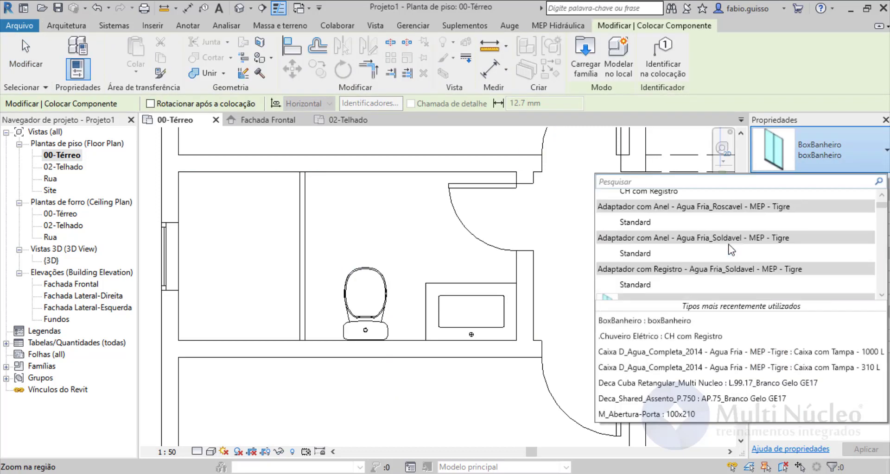
{"action": "left_click", "coordinate": [661, 224]}
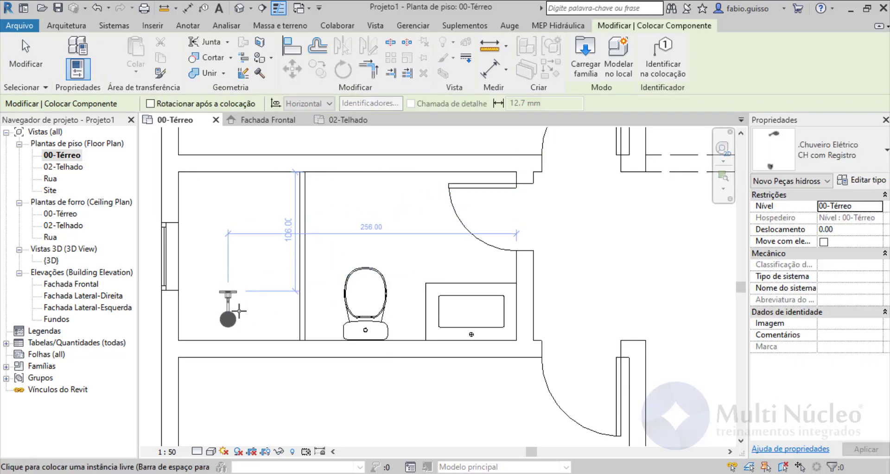
{"action": "key", "text": "space"}
{"action": "key", "text": "space"}
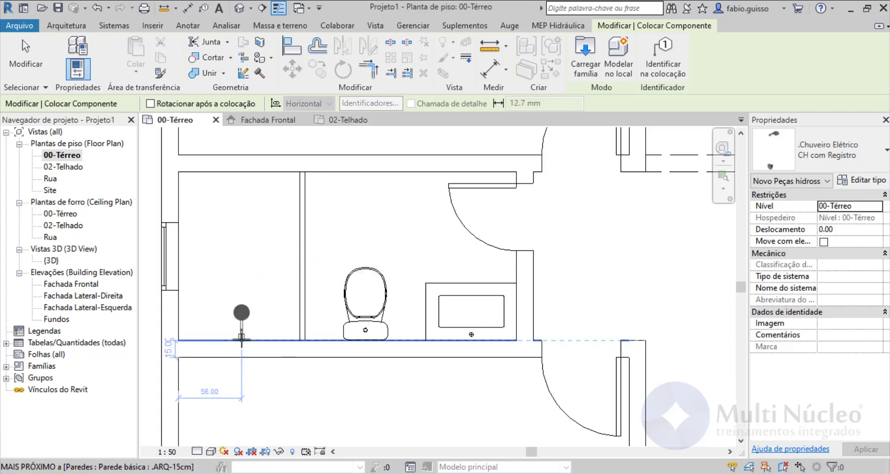
{"action": "left_click", "coordinate": [241, 341]}
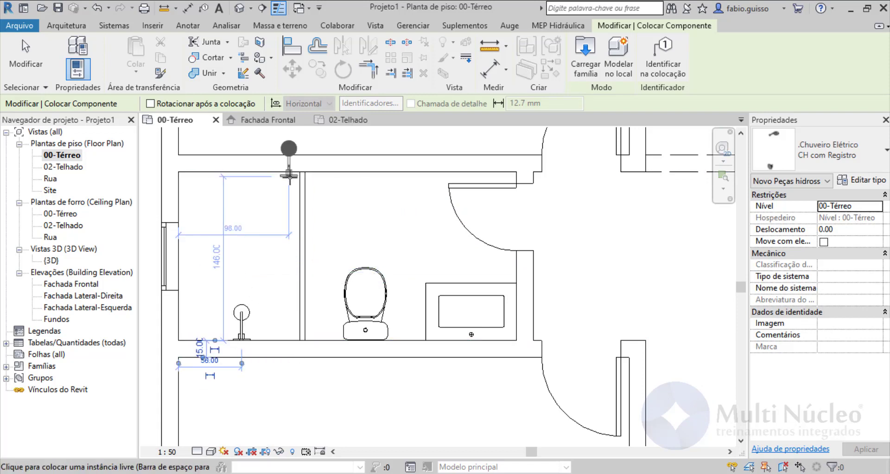
{"action": "key", "text": "Escape"}
{"action": "key", "text": "Escape"}
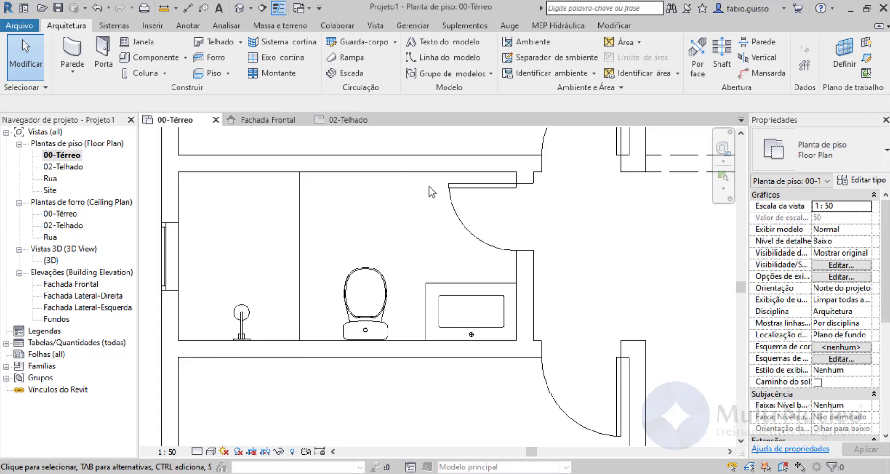
{"action": "left_click", "coordinate": [241, 313]}
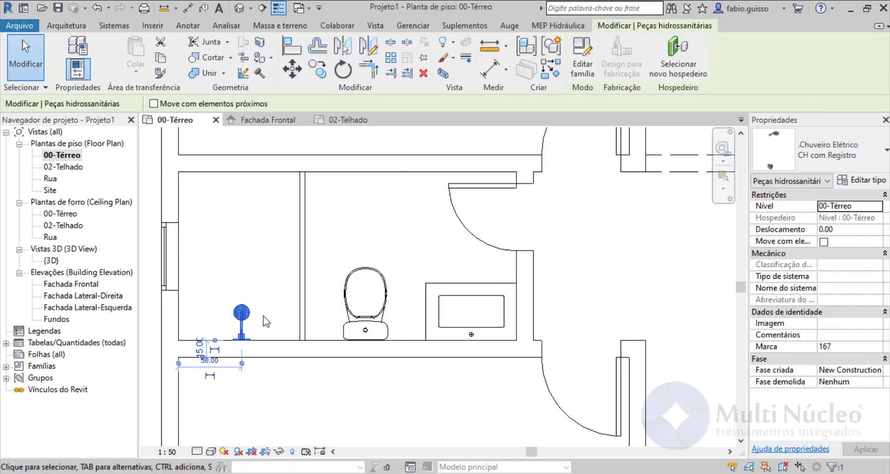
{"action": "left_click", "coordinate": [288, 425]}
{"action": "left_click", "coordinate": [242, 315]}
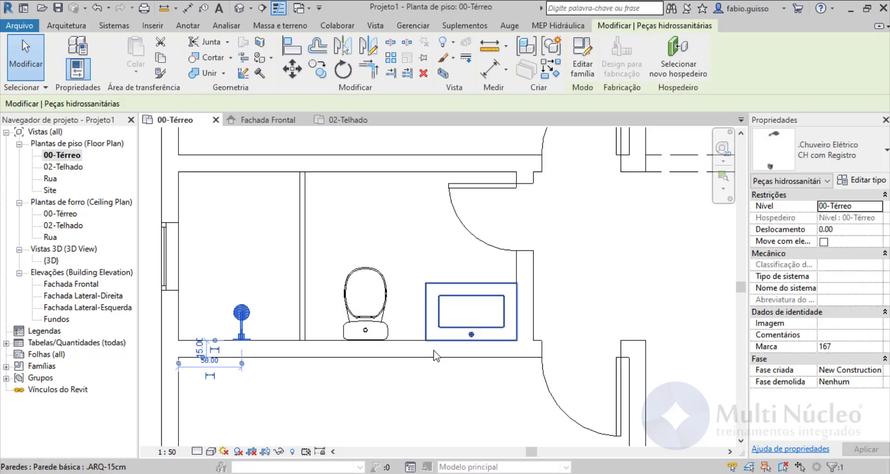
{"action": "left_click", "coordinate": [335, 333]}
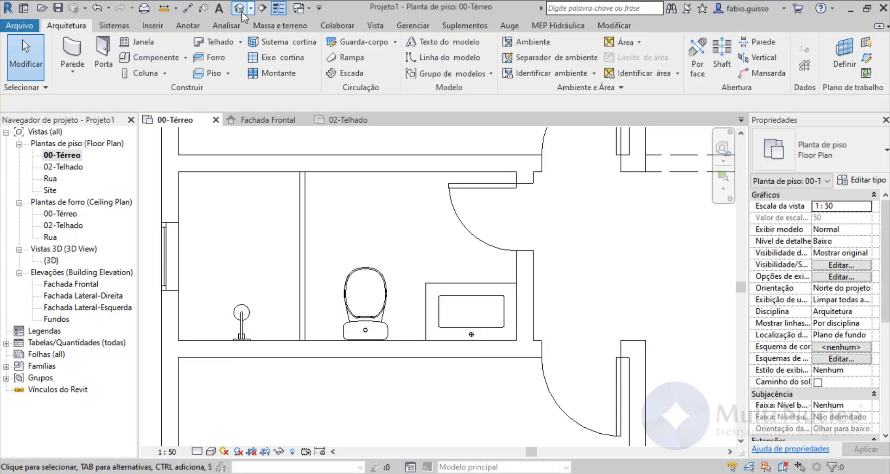
Step: Load the .Tampo de Bancada com Cuba family from the Biblioteca folder on drive FGC-02 (D:)
{"action": "scroll", "coordinate": [436, 263], "scroll_direction": "down", "scroll_amount": 3}
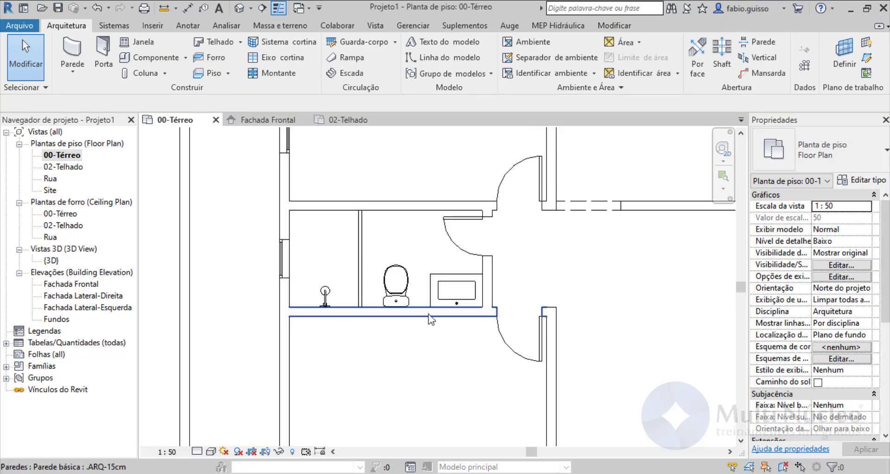
{"action": "scroll", "coordinate": [293, 283], "scroll_direction": "down", "scroll_amount": 5}
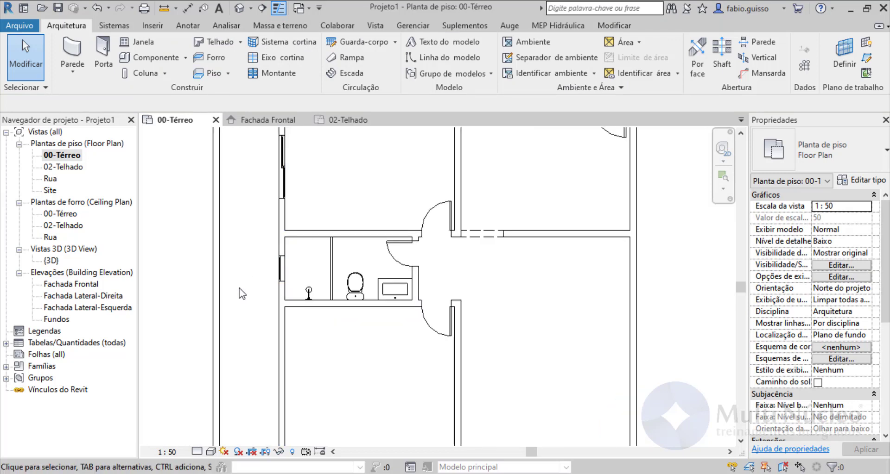
{"action": "left_click", "coordinate": [149, 58]}
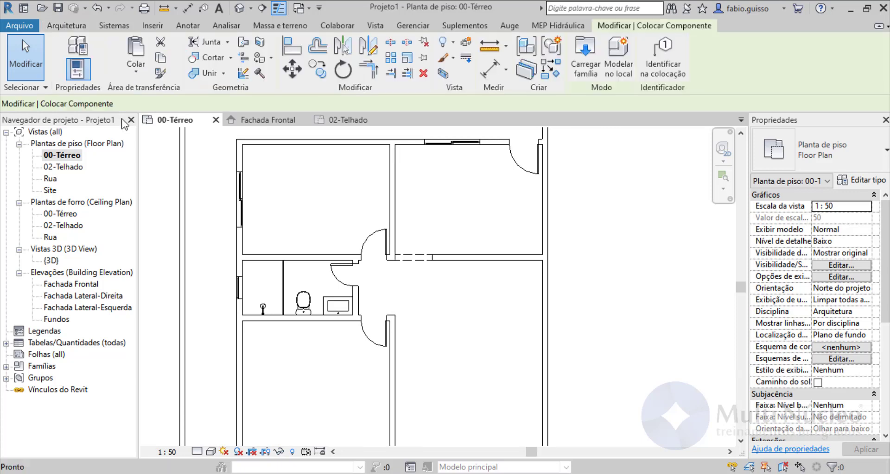
{"action": "left_click", "coordinate": [585, 55]}
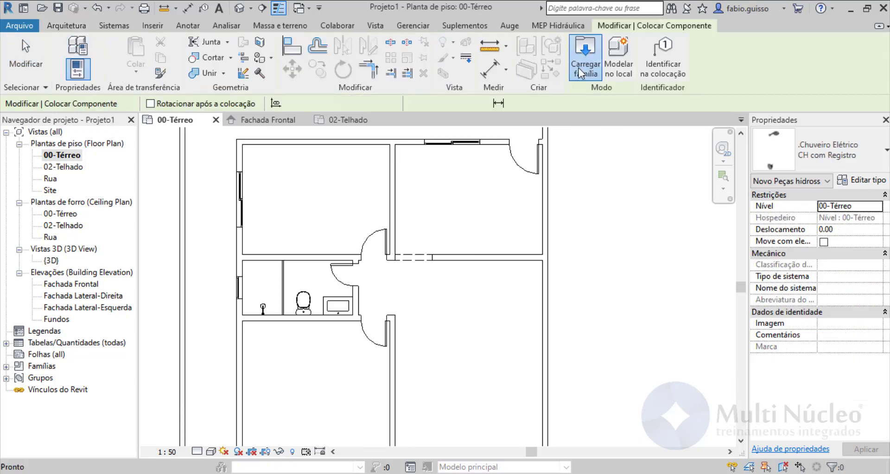
{"action": "left_click", "coordinate": [224, 328]}
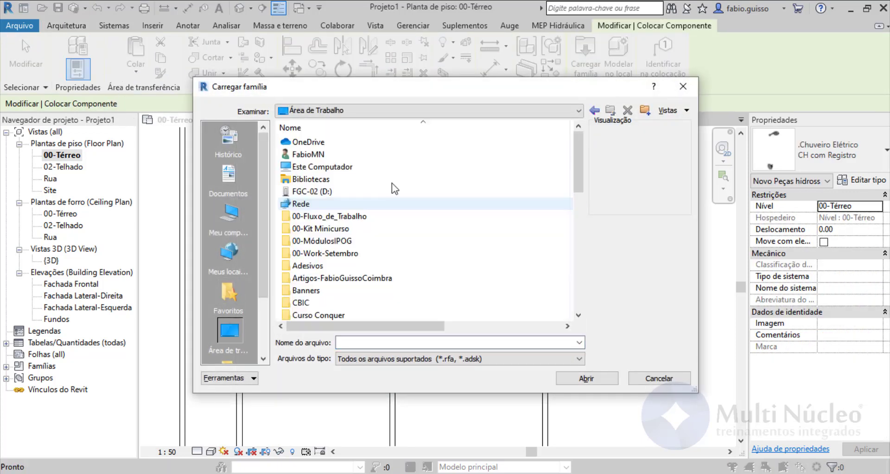
{"action": "double_click", "coordinate": [357, 191]}
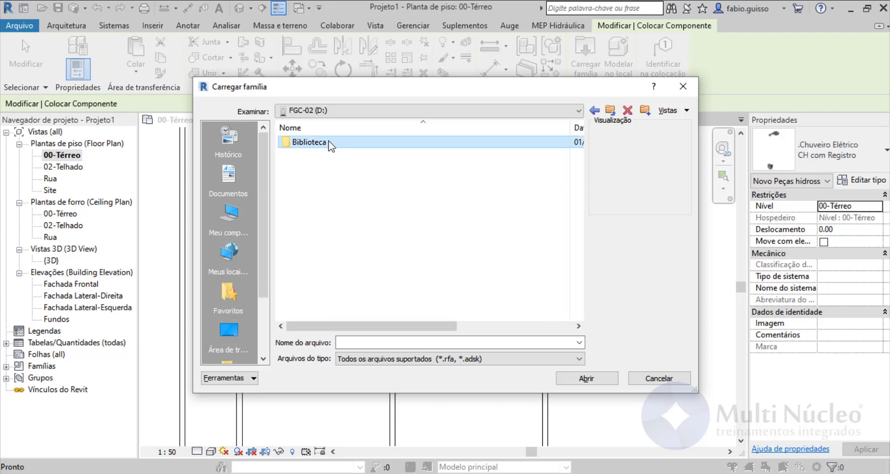
{"action": "double_click", "coordinate": [324, 143]}
{"action": "left_click", "coordinate": [356, 154]}
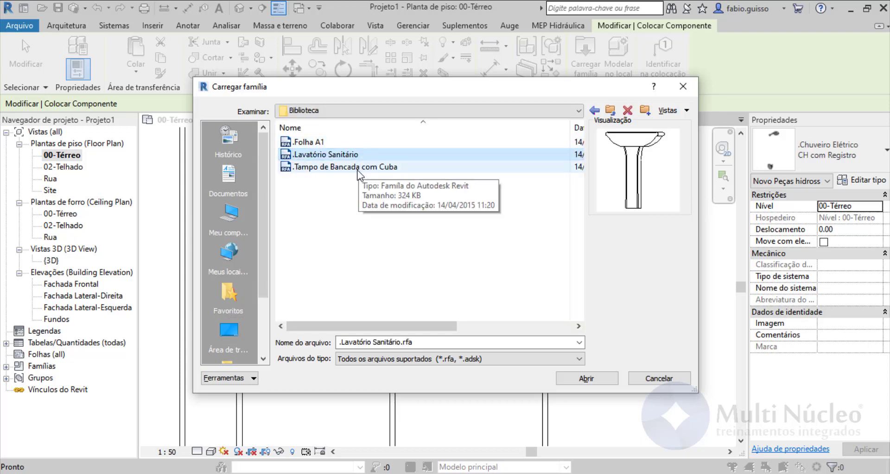
{"action": "left_click", "coordinate": [318, 171]}
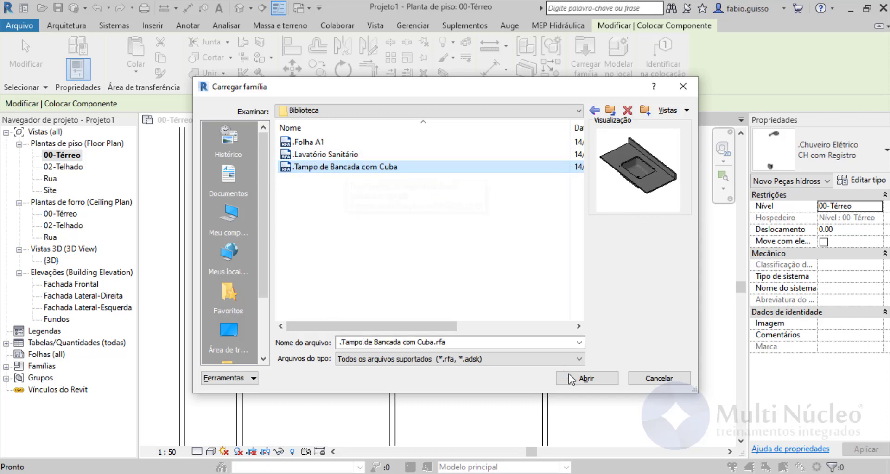
{"action": "left_click", "coordinate": [587, 379]}
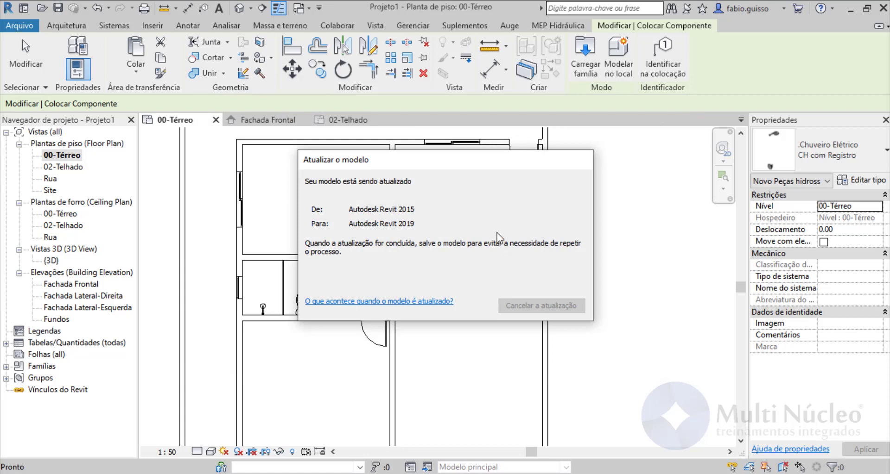
Step: Place the Granilite 60cm countertop with sink against the wall beneath the window beside the exterior door, and select it
{"action": "left_click", "coordinate": [431, 146]}
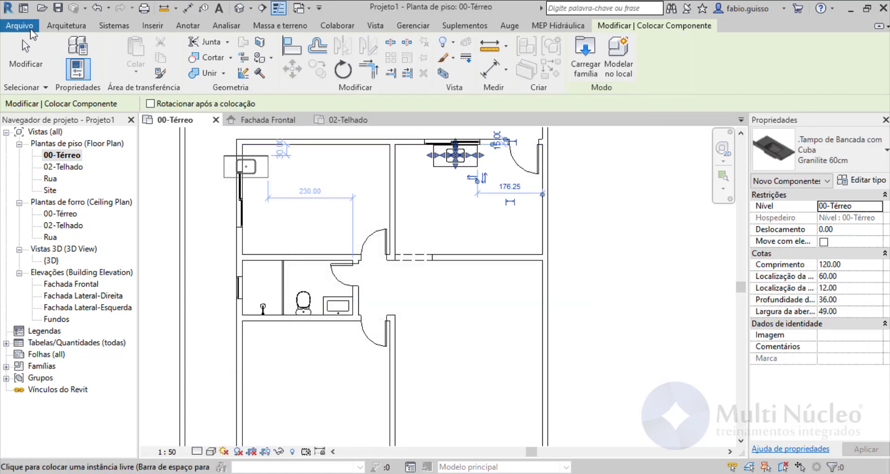
{"action": "left_click", "coordinate": [25, 58]}
{"action": "middle_click_drag", "start_coordinate": [481, 141], "coordinate": [466, 170]}
{"action": "scroll", "coordinate": [466, 169], "scroll_direction": "up", "scroll_amount": 3}
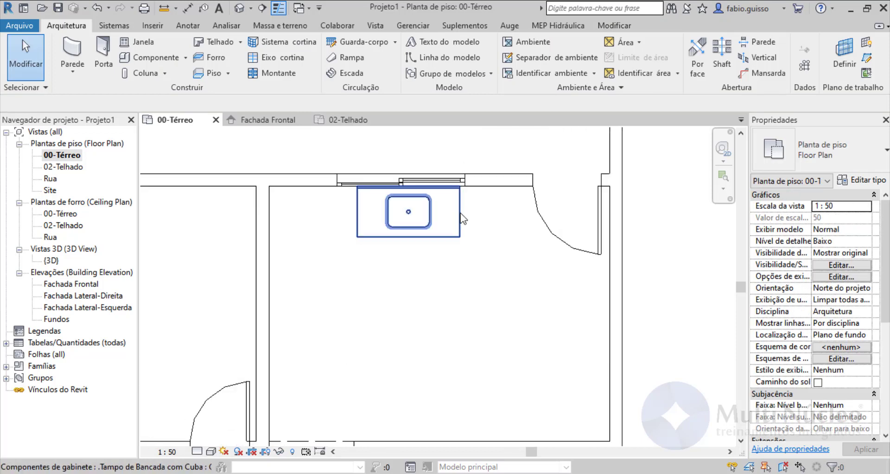
{"action": "left_click", "coordinate": [453, 218]}
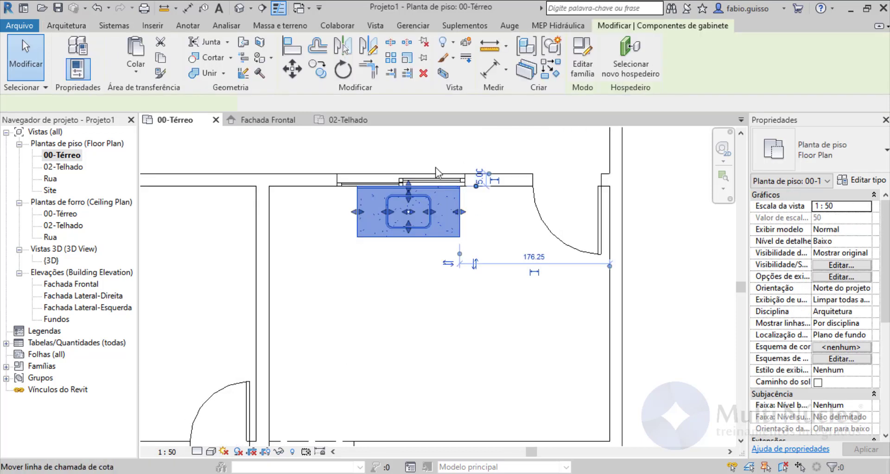
Step: Review the type parameters of the Granilite 60cm countertop with sink, keeping them as they are
{"action": "left_click", "coordinate": [862, 181]}
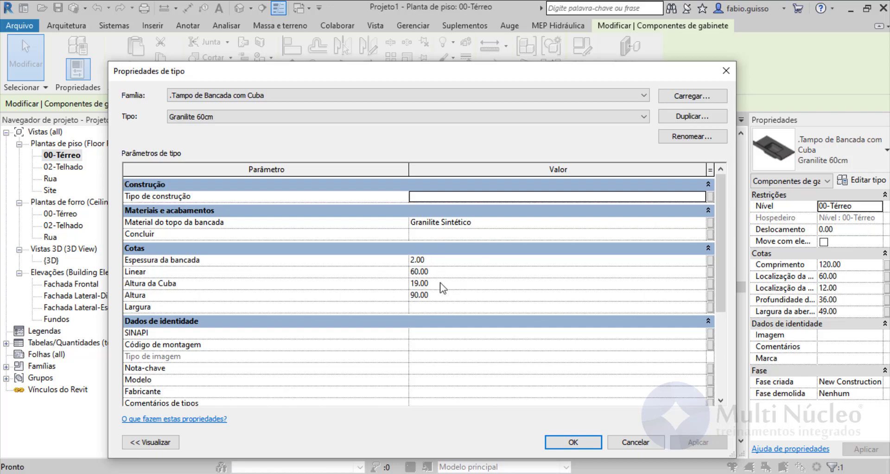
{"action": "left_click", "coordinate": [573, 442]}
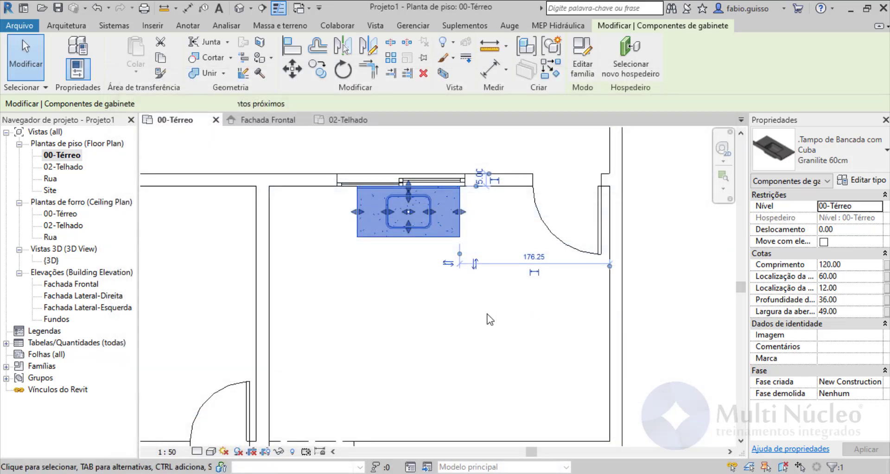
{"action": "left_click", "coordinate": [486, 315]}
{"action": "left_click", "coordinate": [420, 231]}
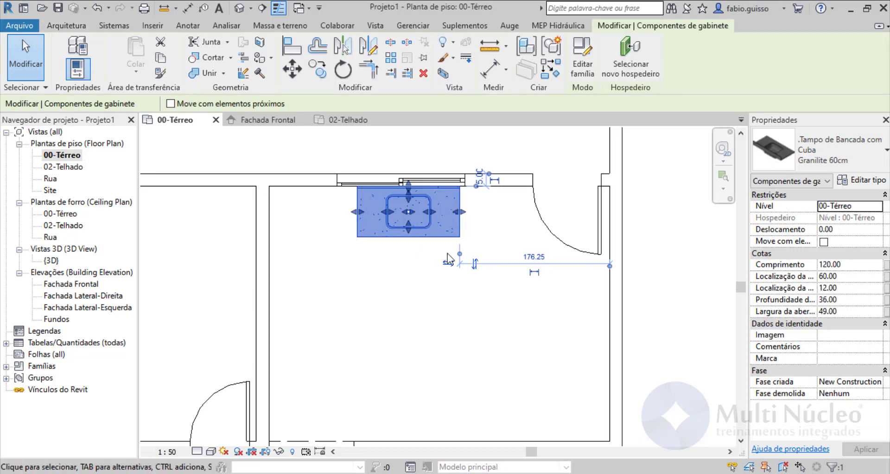
Step: Reference the countertop's temporary dimension to the edge of the exterior door opening and nudge the countertop four increments away from the door
{"action": "left_click_drag", "start_coordinate": [609, 266], "coordinate": [532, 234]}
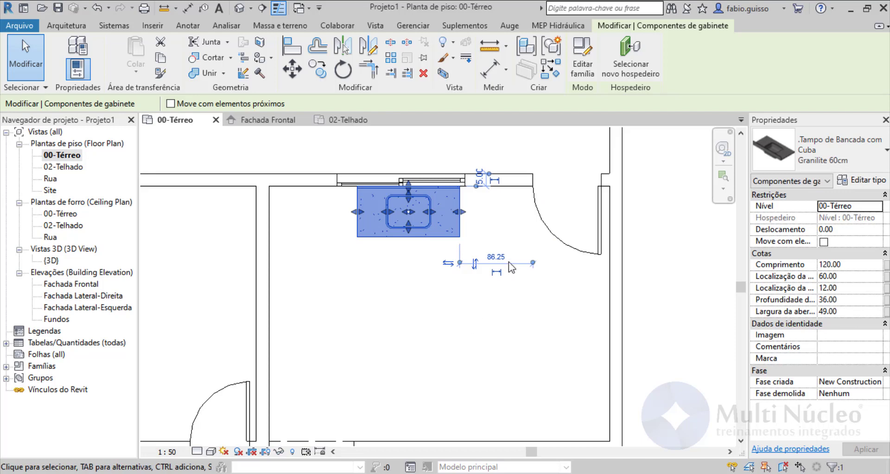
{"action": "key", "text": "Escape"}
{"action": "scroll", "coordinate": [422, 150], "scroll_direction": "up", "scroll_amount": 3}
{"action": "left_click", "coordinate": [352, 246]}
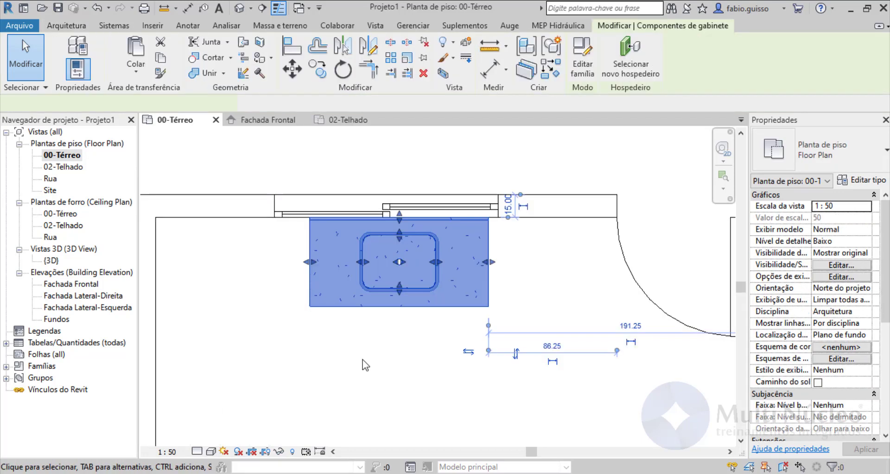
{"action": "key", "text": "Left"}
{"action": "key", "text": "Left"}
{"action": "key", "text": "Left"}
{"action": "key", "text": "Left"}
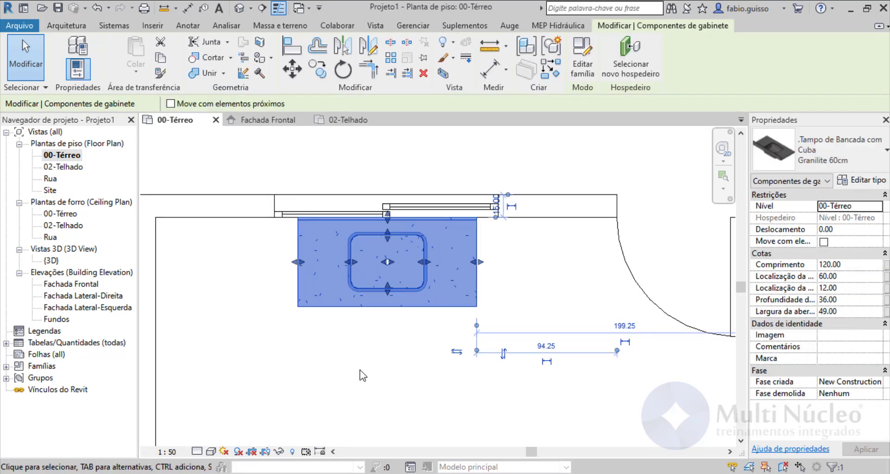
Step: Set the distance between the countertop and the exterior door opening to 95 and deselect the countertop
{"action": "left_click", "coordinate": [551, 346]}
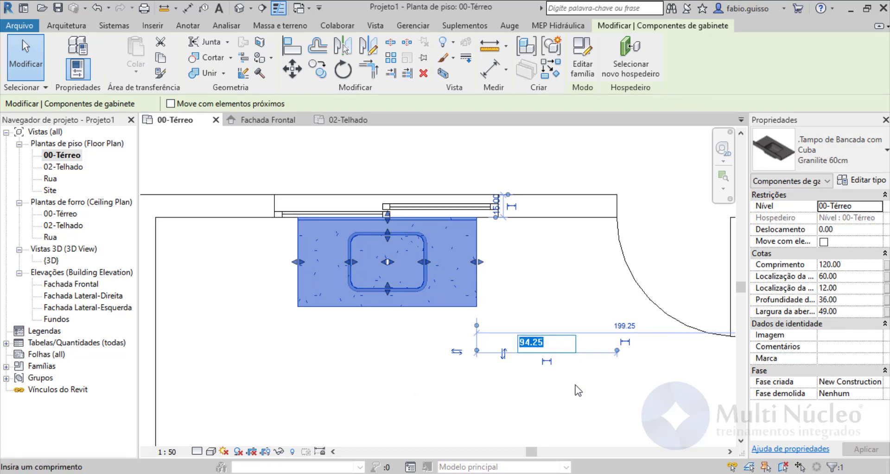
{"action": "type", "text": "95"}
{"action": "key", "text": "Return"}
{"action": "left_click", "coordinate": [561, 386]}
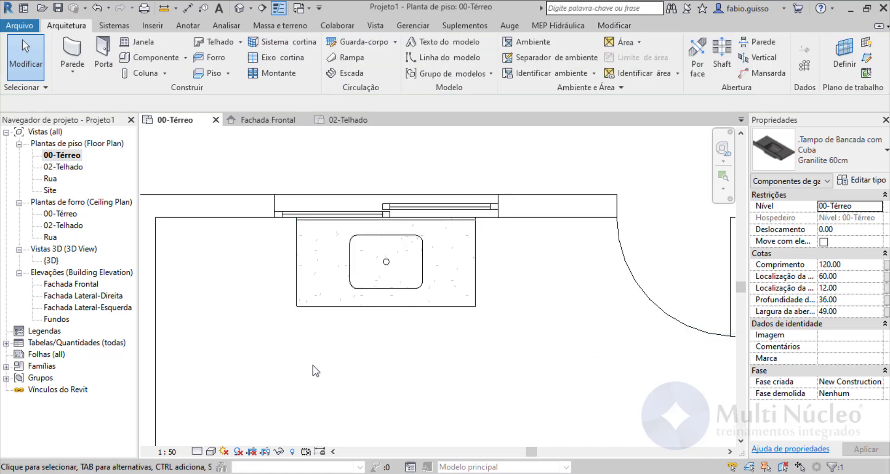
Step: Start a .Laje10 floor on 00-Térreo and pick the exterior walls behind the sink and along the shower as boundary lines
{"action": "scroll", "coordinate": [401, 220], "scroll_direction": "down", "scroll_amount": 3}
{"action": "scroll", "coordinate": [401, 220], "scroll_direction": "down", "scroll_amount": 4}
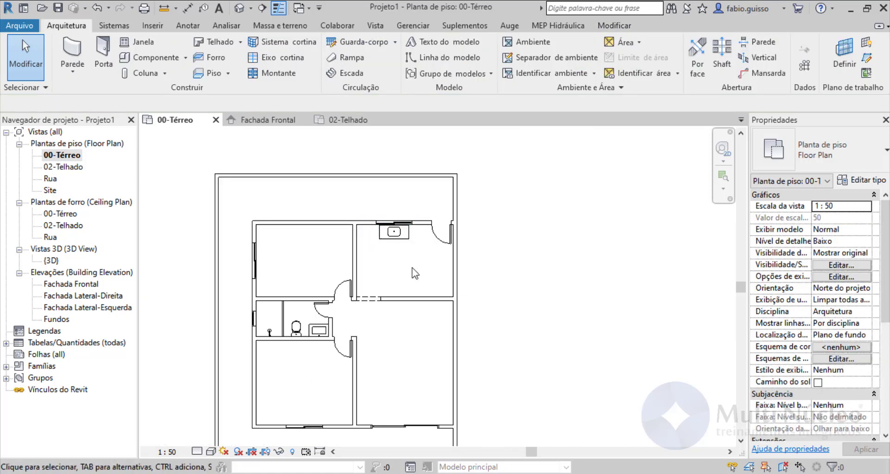
{"action": "scroll", "coordinate": [377, 328], "scroll_direction": "up", "scroll_amount": 1}
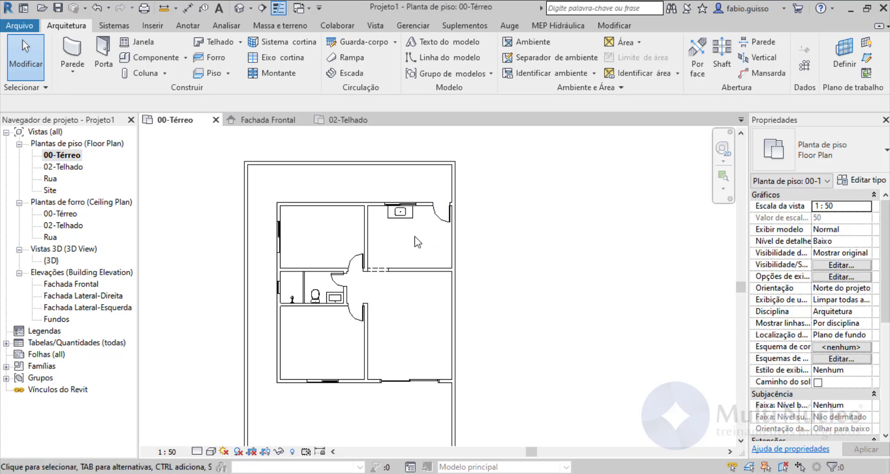
{"action": "scroll", "coordinate": [417, 241], "scroll_direction": "down", "scroll_amount": 2}
{"action": "scroll", "coordinate": [438, 297], "scroll_direction": "down", "scroll_amount": 2}
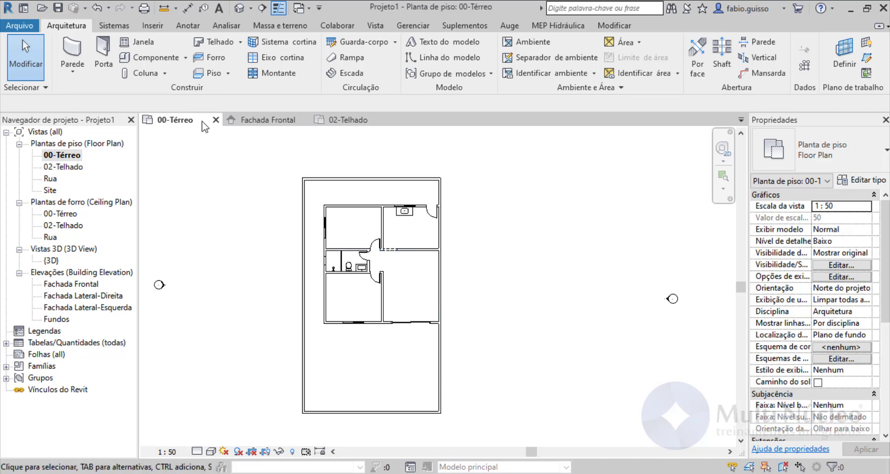
{"action": "left_click", "coordinate": [202, 74]}
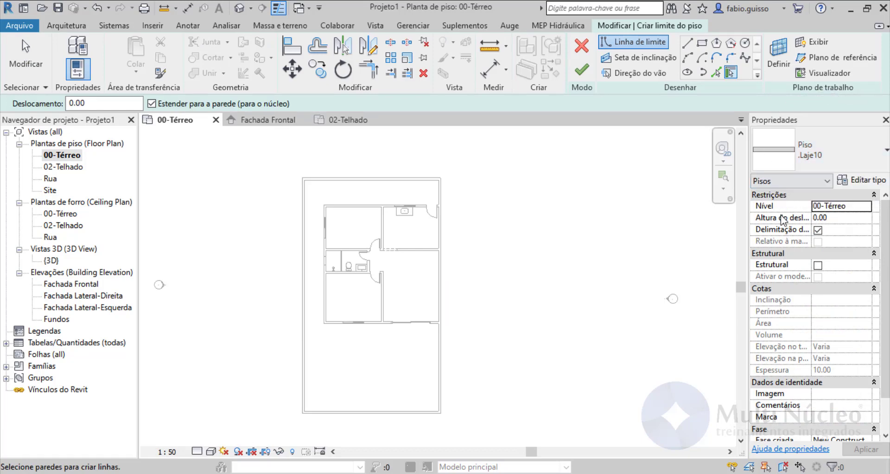
{"action": "scroll", "coordinate": [400, 212], "scroll_direction": "up", "scroll_amount": 3}
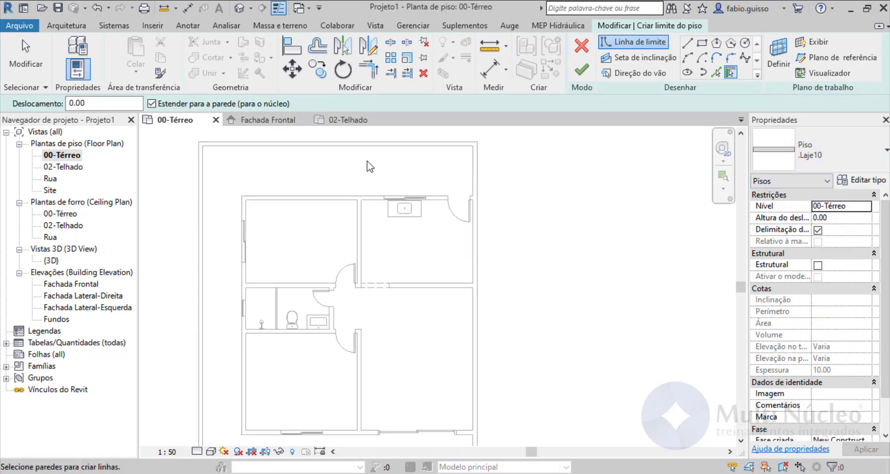
{"action": "left_click", "coordinate": [731, 74]}
{"action": "left_click", "coordinate": [329, 198]}
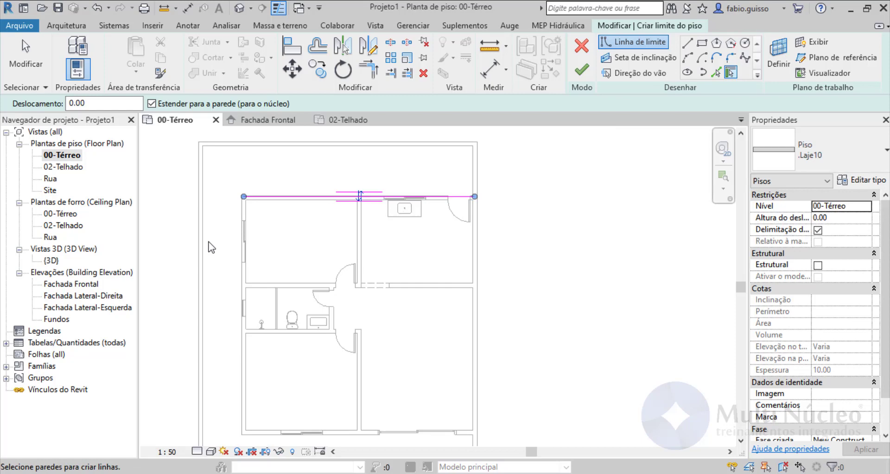
{"action": "left_click", "coordinate": [238, 272]}
{"action": "scroll", "coordinate": [238, 194], "scroll_direction": "up", "scroll_amount": 5}
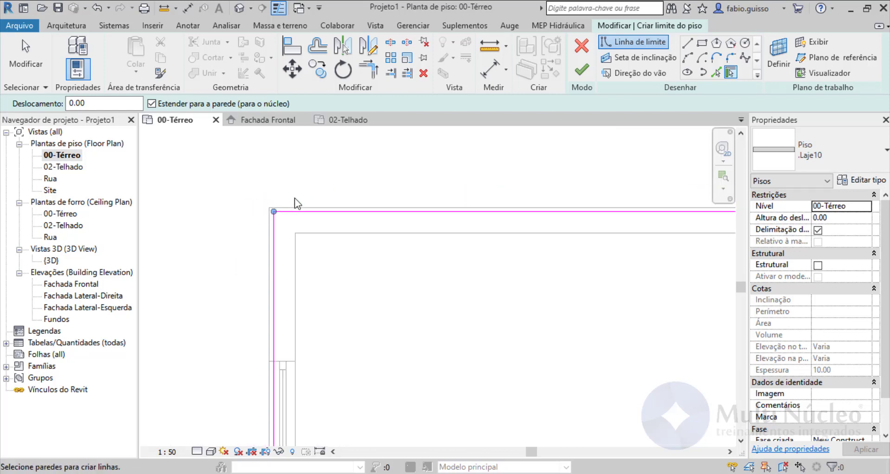
{"action": "scroll", "coordinate": [288, 190], "scroll_direction": "down", "scroll_amount": 5}
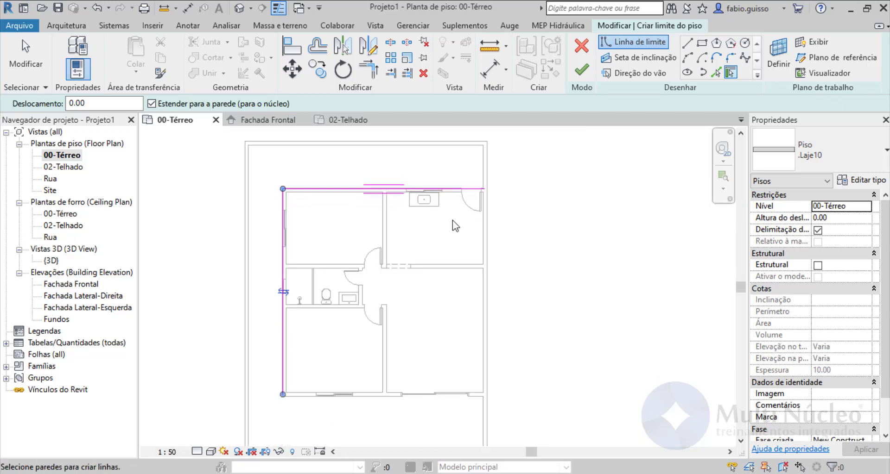
Step: Pick the two remaining exterior walls, including the one with the sliding door, to enclose the house in the floor boundary
{"action": "left_click", "coordinate": [492, 230]}
{"action": "scroll", "coordinate": [401, 338], "scroll_direction": "up", "scroll_amount": 5}
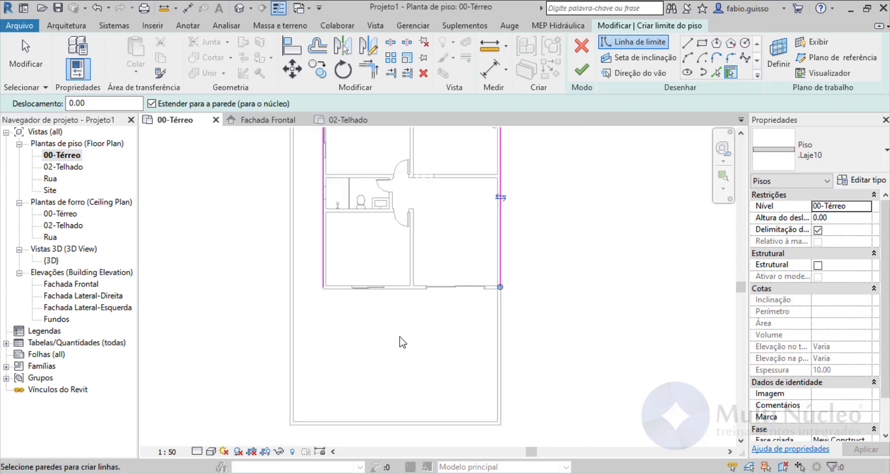
{"action": "left_click", "coordinate": [399, 252]}
{"action": "scroll", "coordinate": [369, 360], "scroll_direction": "down", "scroll_amount": 5}
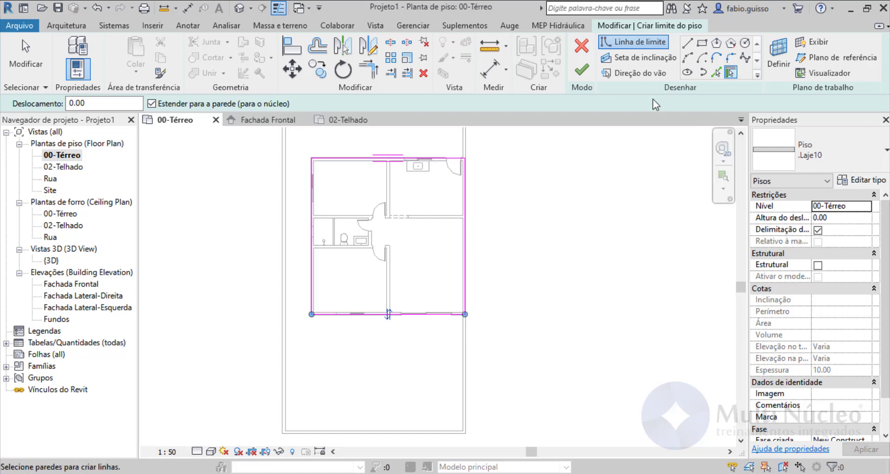
Step: Sketch two porch boundary lines outside the sliding door: about 235 outward in line with the interior wall and 430 across to the lot wall
{"action": "left_click", "coordinate": [687, 44]}
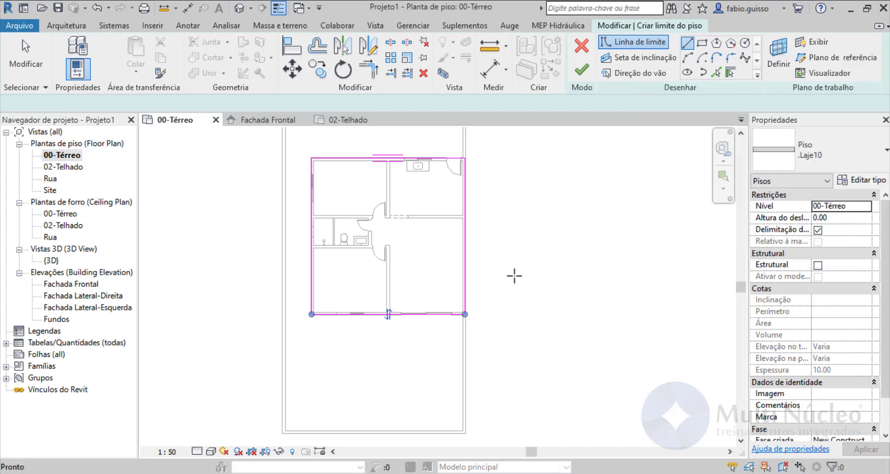
{"action": "scroll", "coordinate": [393, 273], "scroll_direction": "up", "scroll_amount": 4}
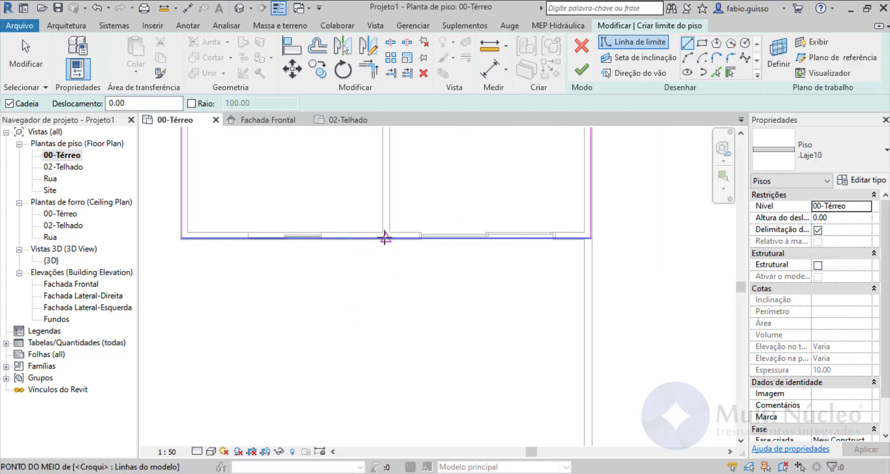
{"action": "left_click", "coordinate": [382, 233]}
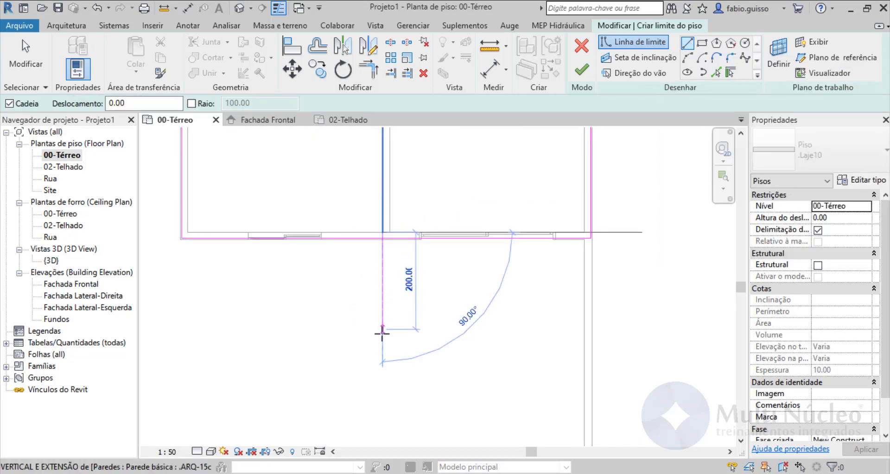
{"action": "scroll", "coordinate": [377, 199], "scroll_direction": "up", "scroll_amount": 3}
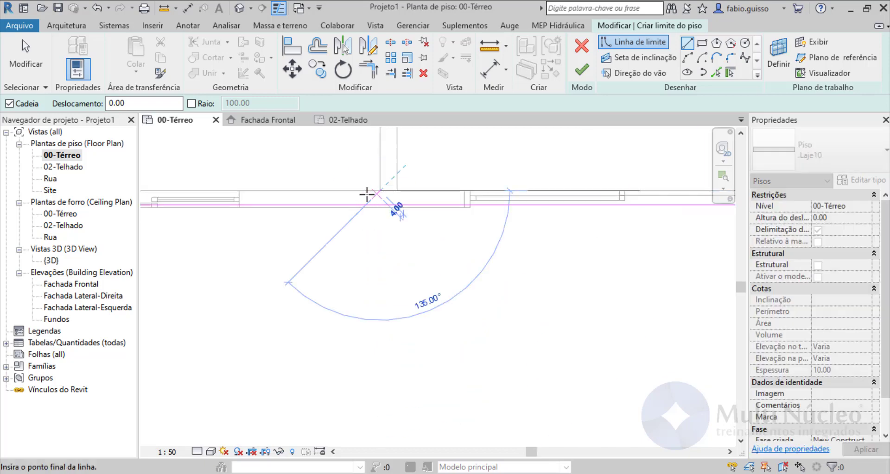
{"action": "scroll", "coordinate": [388, 250], "scroll_direction": "down", "scroll_amount": 3}
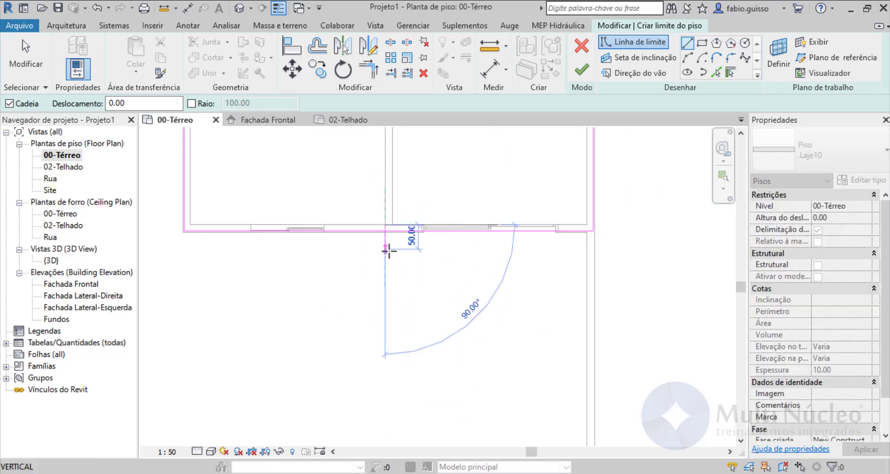
{"action": "scroll", "coordinate": [389, 252], "scroll_direction": "down", "scroll_amount": 2}
{"action": "left_click", "coordinate": [386, 306]}
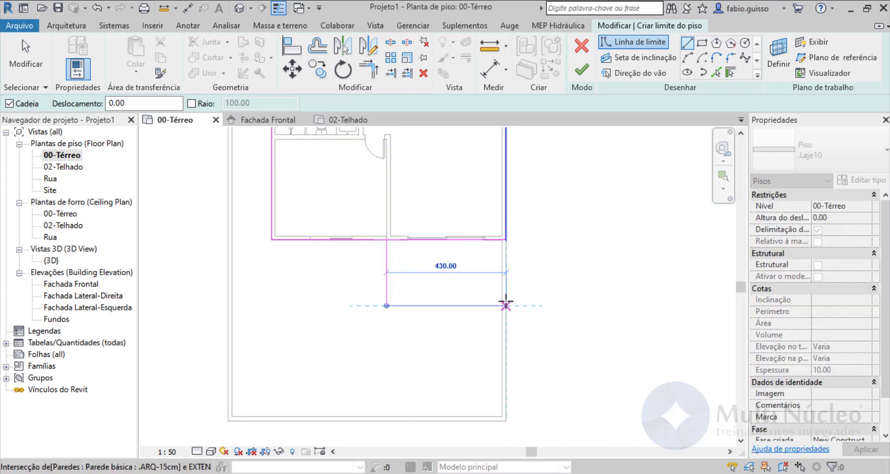
{"action": "left_click", "coordinate": [506, 304]}
{"action": "left_click", "coordinate": [22, 63]}
Step: Set the porch's outer boundary line to 200 from the house's exterior wall and deselect it
{"action": "scroll", "coordinate": [496, 264], "scroll_direction": "up", "scroll_amount": 2}
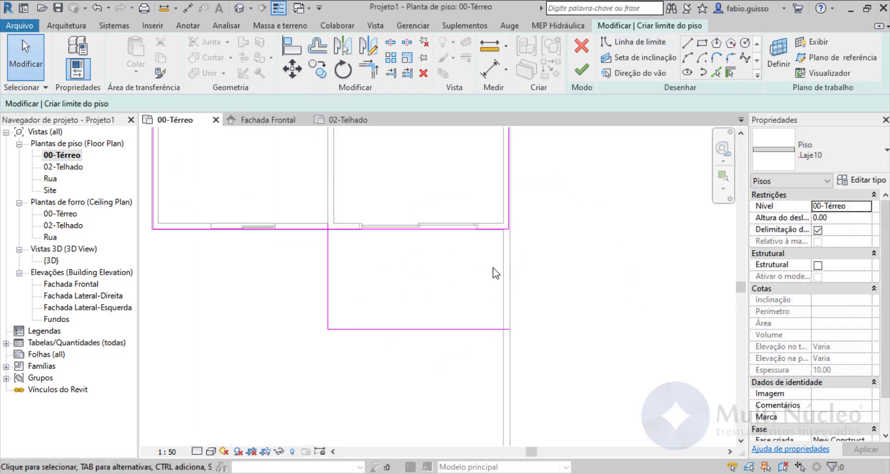
{"action": "left_click", "coordinate": [399, 329]}
{"action": "left_click", "coordinate": [295, 279]}
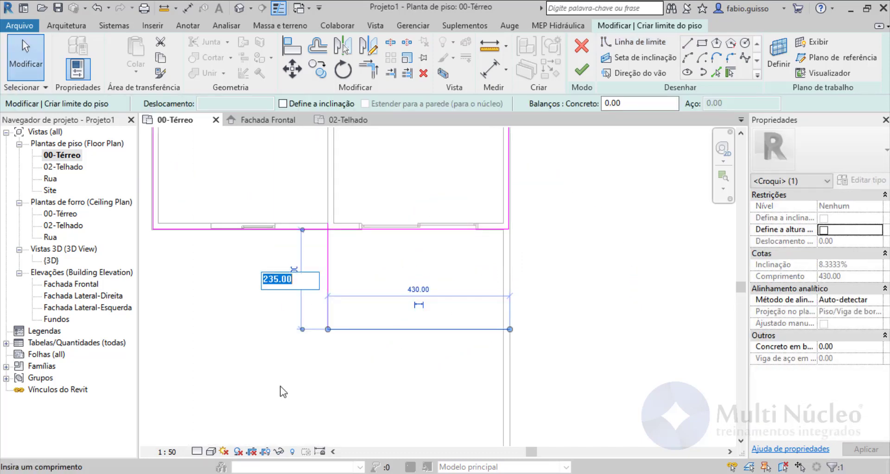
{"action": "type", "text": "200"}
{"action": "key", "text": "Return"}
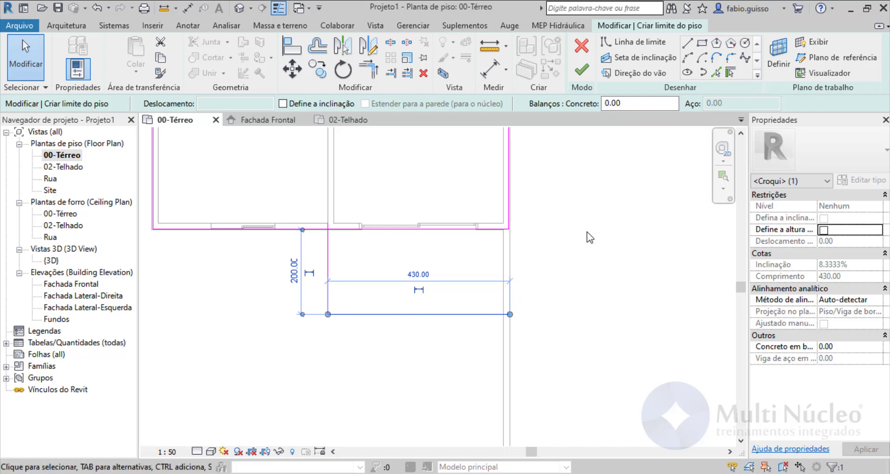
{"action": "left_click", "coordinate": [587, 243]}
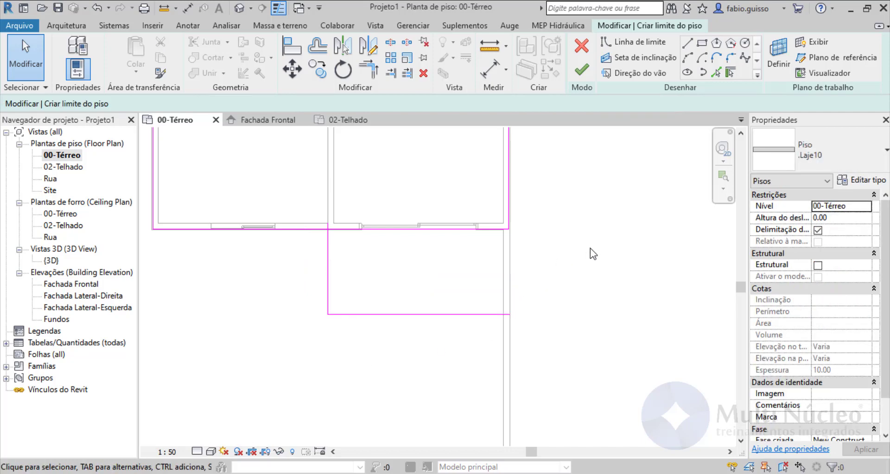
Step: Trim the house and porch boundary lines to corners at the interior wall and the lot wall, forming one closed outline
{"action": "left_click", "coordinate": [369, 70]}
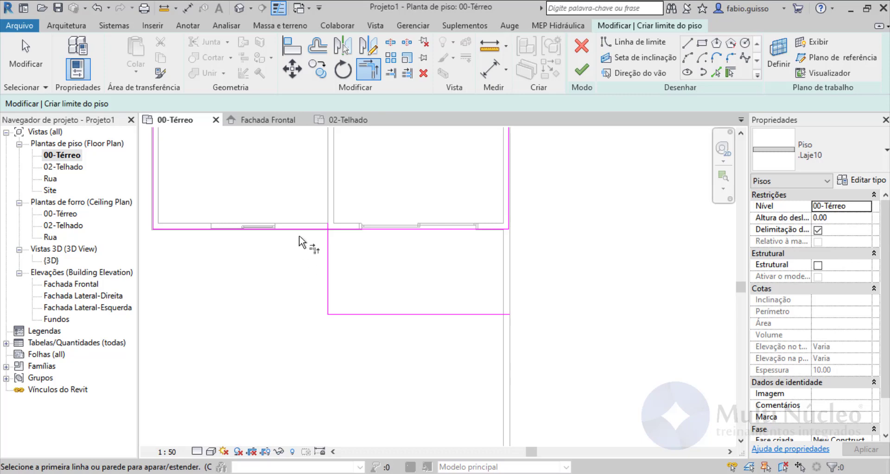
{"action": "left_click", "coordinate": [297, 230]}
{"action": "left_click", "coordinate": [328, 269]}
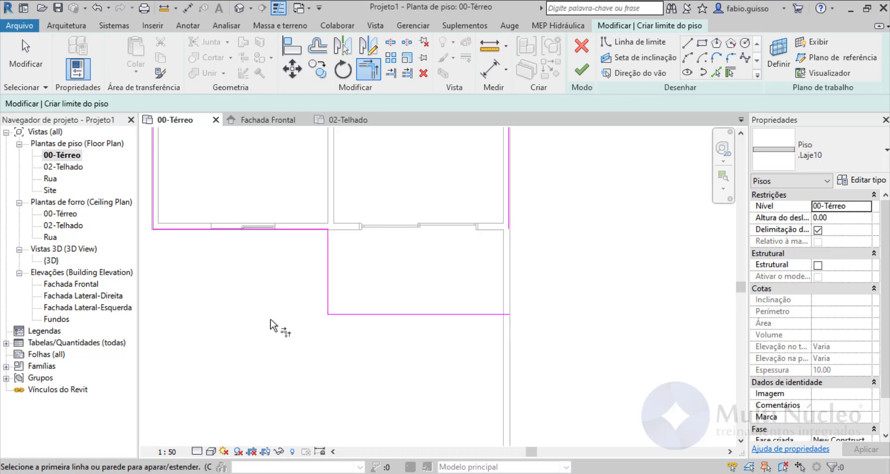
{"action": "left_click", "coordinate": [508, 204]}
{"action": "left_click", "coordinate": [459, 315]}
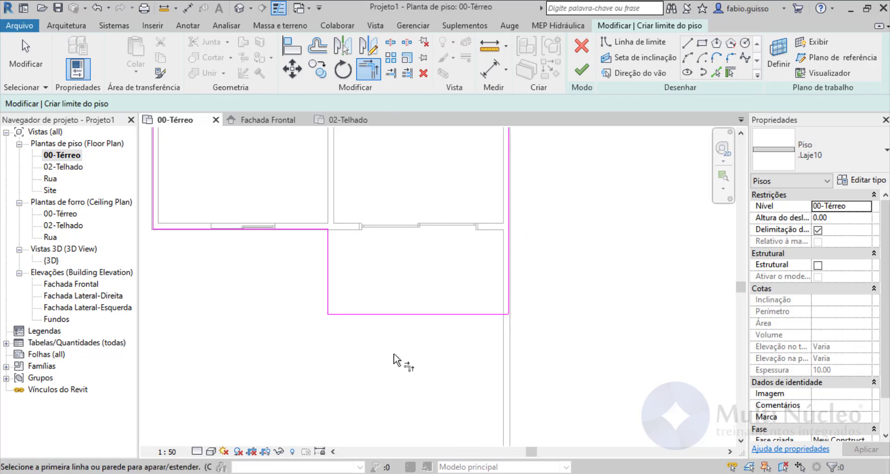
Step: Finish the floor sketch covering the house and porch, and deselect the new slab
{"action": "scroll", "coordinate": [376, 368], "scroll_direction": "down", "scroll_amount": 1}
{"action": "scroll", "coordinate": [376, 368], "scroll_direction": "down", "scroll_amount": 3}
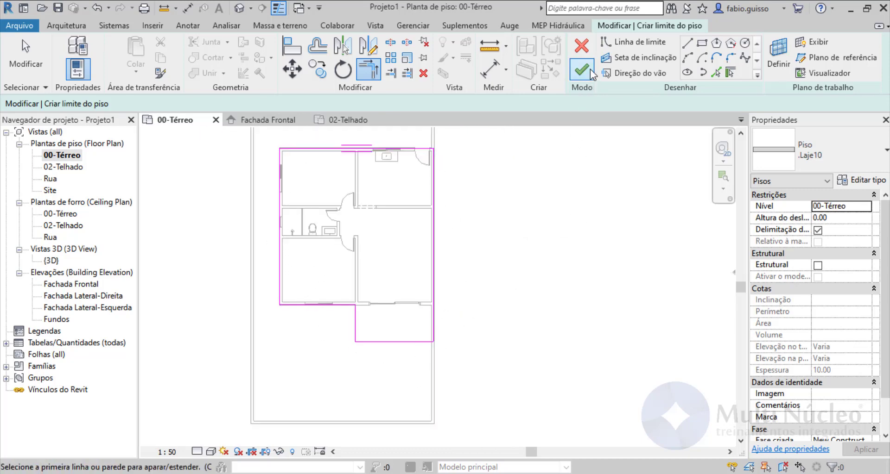
{"action": "left_click", "coordinate": [583, 72]}
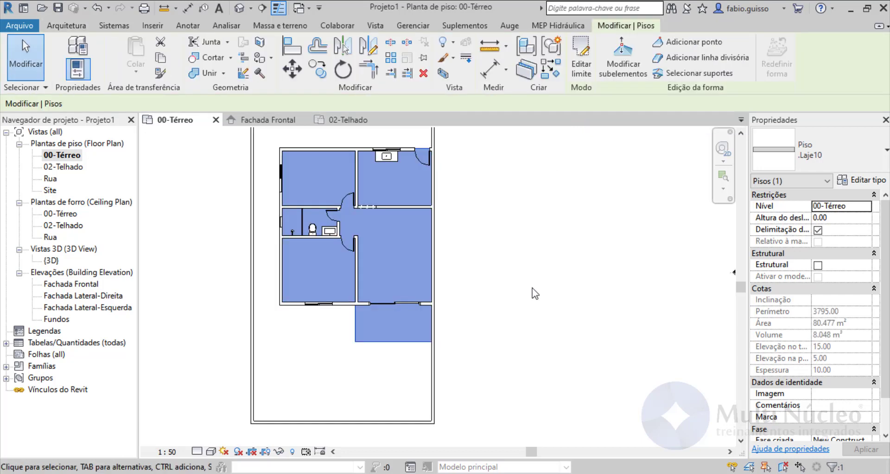
{"action": "left_click", "coordinate": [508, 285]}
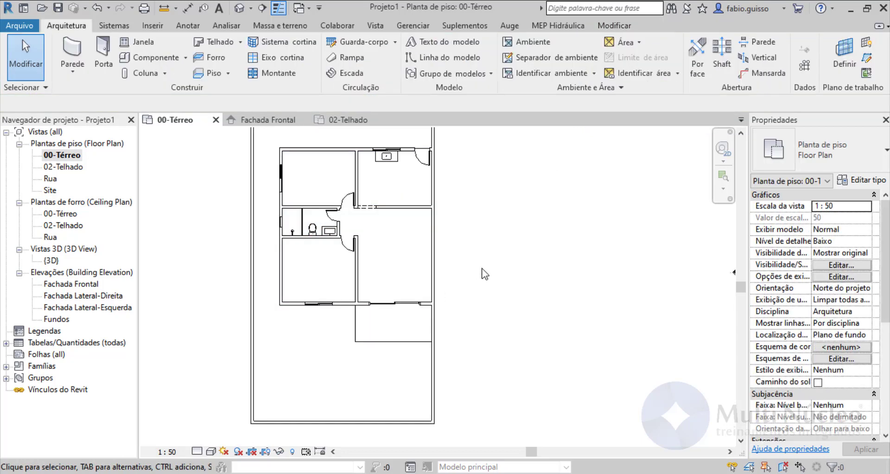
Step: Open the 02-Telhado floor plan and frame the house and porch outline
{"action": "double_click", "coordinate": [63, 167]}
{"action": "scroll", "coordinate": [421, 185], "scroll_direction": "down", "scroll_amount": 2}
{"action": "scroll", "coordinate": [424, 330], "scroll_direction": "up", "scroll_amount": 2}
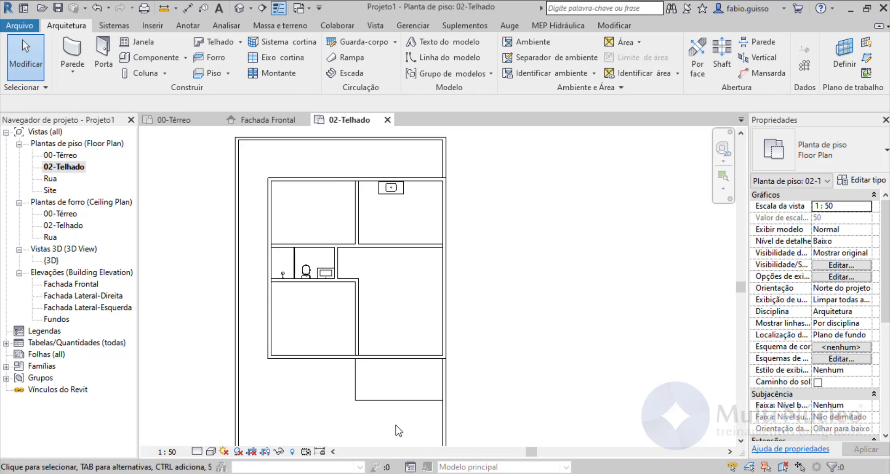
Step: Start a .Laje10 floor on 02-Telhado and generate its boundary from the house's four exterior walls
{"action": "scroll", "coordinate": [354, 227], "scroll_direction": "down", "scroll_amount": 2}
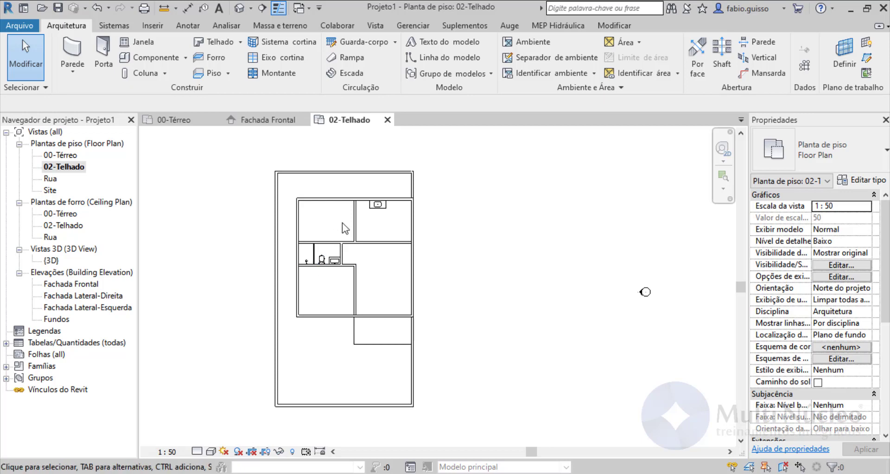
{"action": "scroll", "coordinate": [345, 229], "scroll_direction": "up", "scroll_amount": 1}
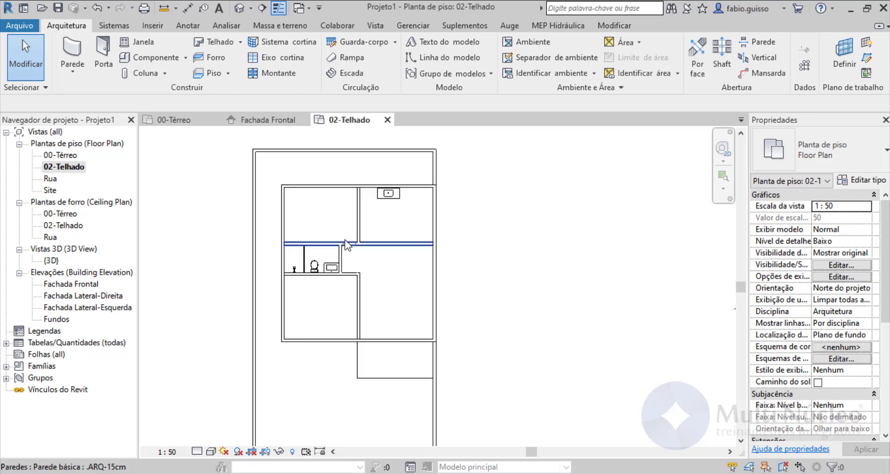
{"action": "left_click", "coordinate": [213, 78]}
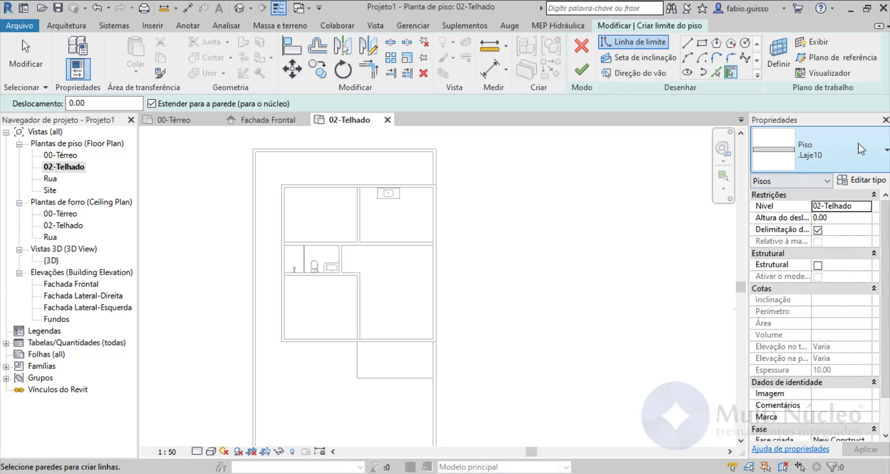
{"action": "left_click", "coordinate": [333, 186]}
{"action": "left_click", "coordinate": [282, 222]}
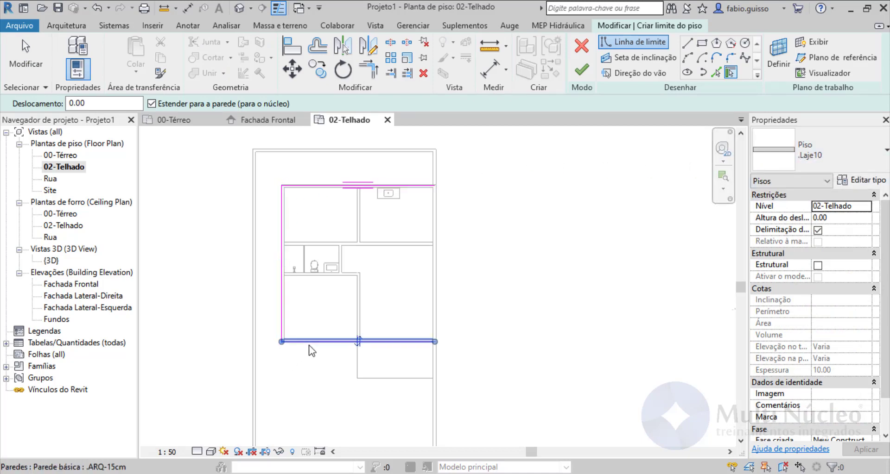
{"action": "left_click", "coordinate": [309, 346]}
{"action": "left_click", "coordinate": [435, 320]}
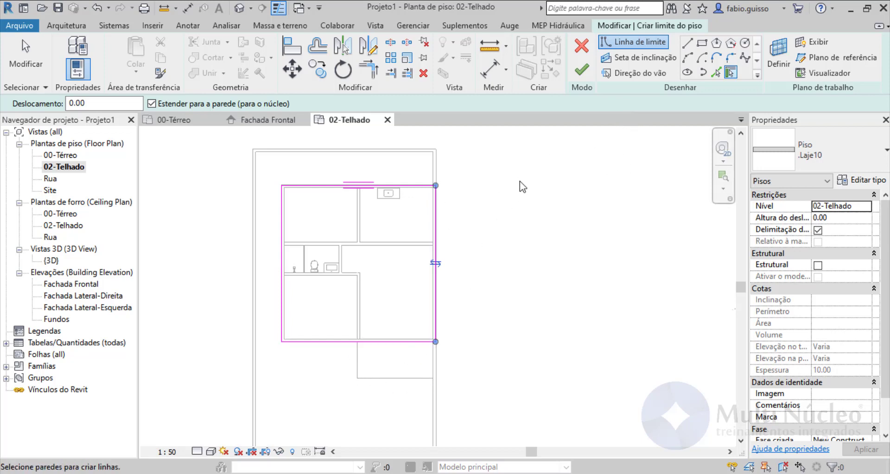
Step: Finish the floor sketch, decline attaching the interior walls to the slab, and deselect it
{"action": "left_click", "coordinate": [581, 70]}
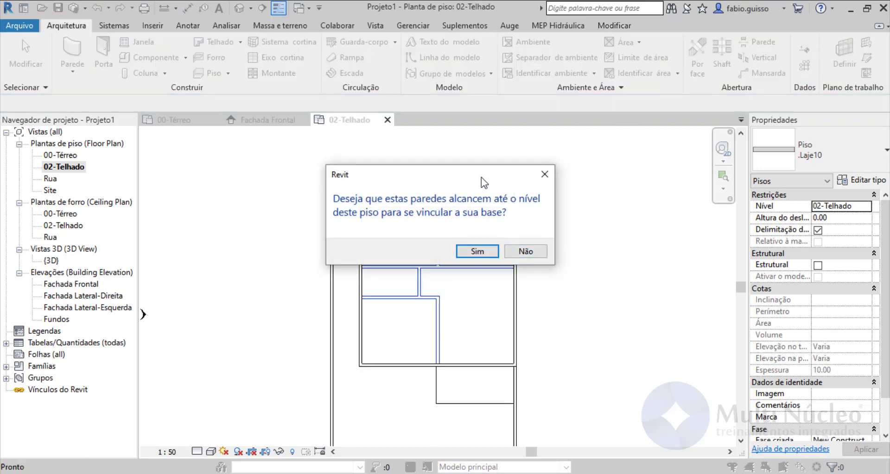
{"action": "left_click_drag", "start_coordinate": [254, 162], "coordinate": [262, 156]}
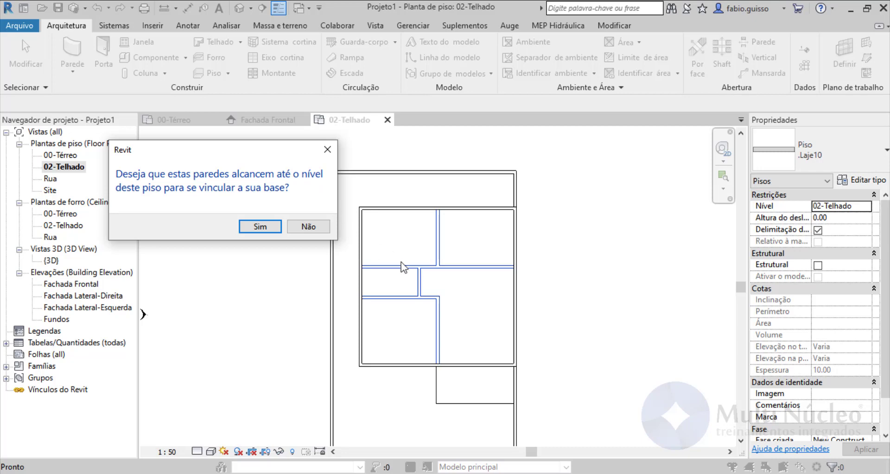
{"action": "left_click", "coordinate": [308, 227]}
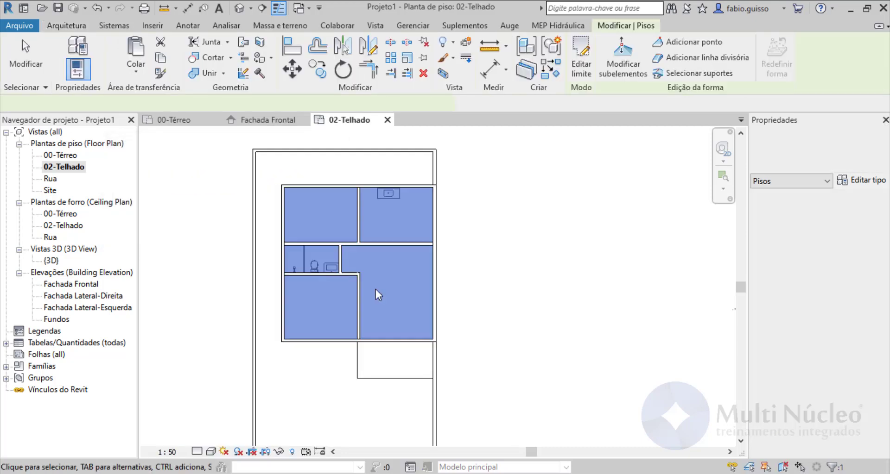
{"action": "key", "text": "Escape"}
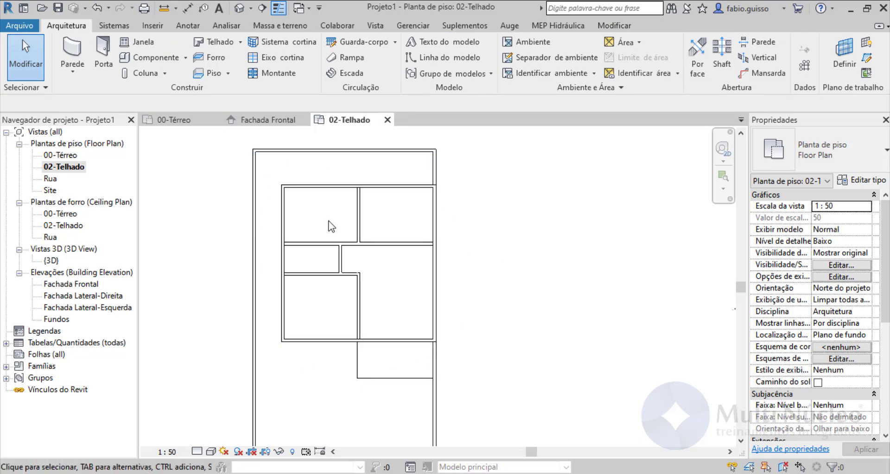
Step: Start a .Telha Ondulada footprint roof without slope and add an edge at 0.00 offset along the house wall beside the lot wall
{"action": "scroll", "coordinate": [341, 252], "scroll_direction": "down", "scroll_amount": 2}
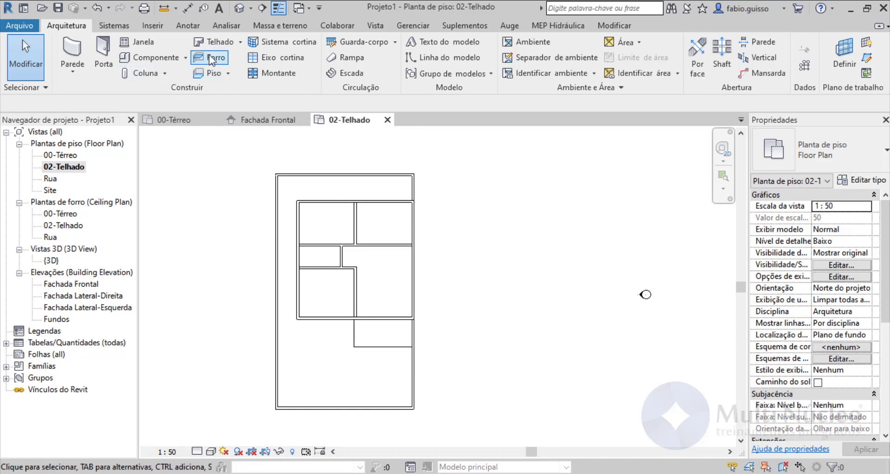
{"action": "left_click", "coordinate": [210, 43]}
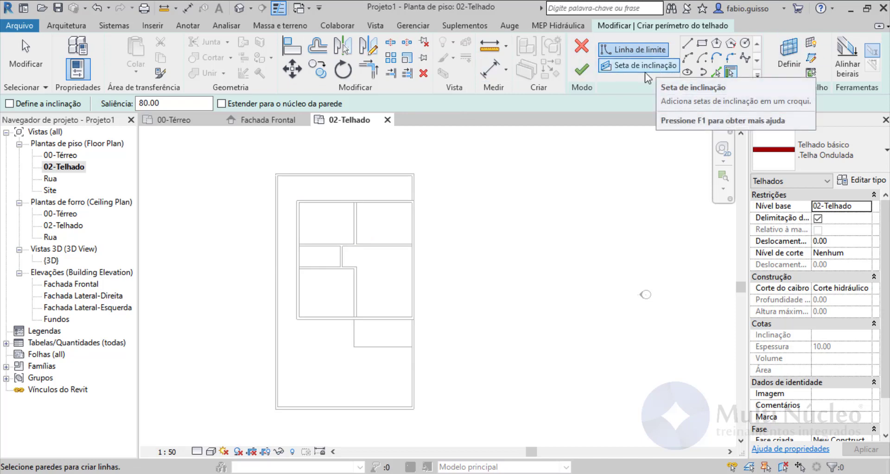
{"action": "left_click", "coordinate": [74, 27]}
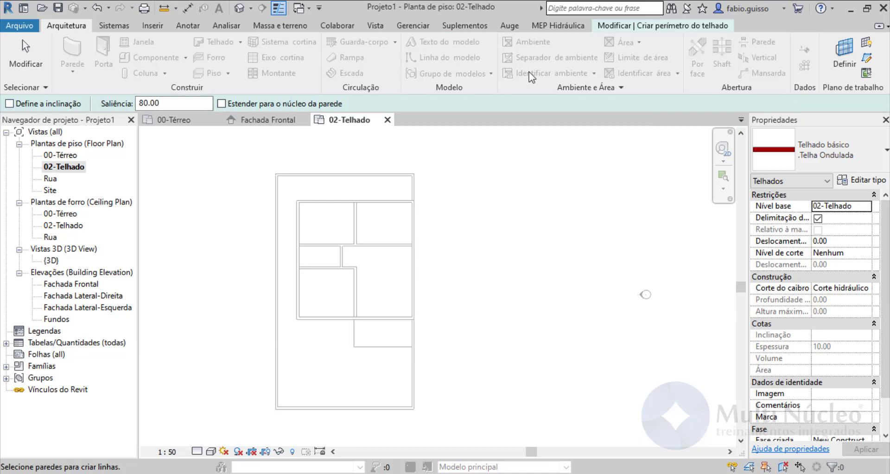
{"action": "left_click", "coordinate": [674, 27]}
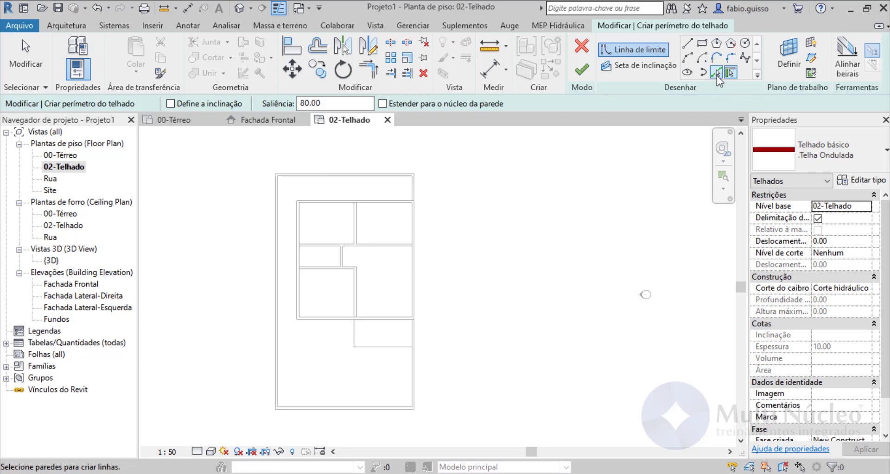
{"action": "left_click", "coordinate": [715, 74]}
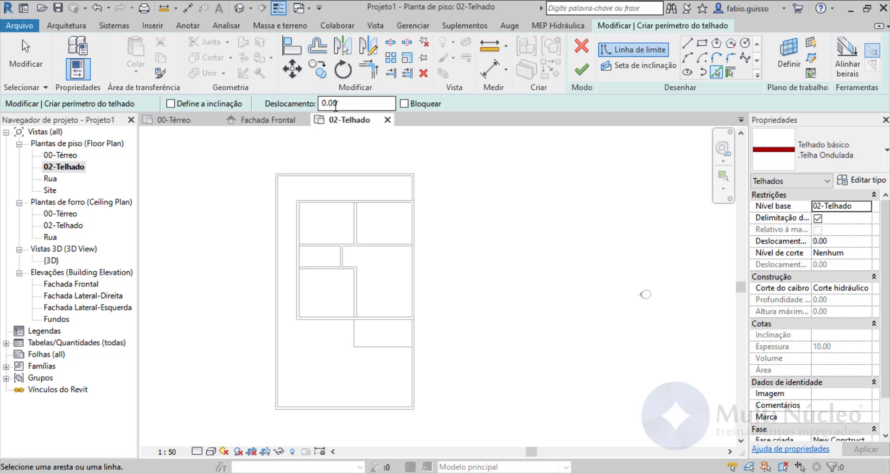
{"action": "left_click", "coordinate": [420, 224]}
Step: Add roof boundary lines offset 80 outward from the other three exterior walls and the porch's two free edges
{"action": "left_click", "coordinate": [350, 104]}
{"action": "left_click_drag", "start_coordinate": [350, 103], "coordinate": [300, 104]}
{"action": "type", "text": "80"}
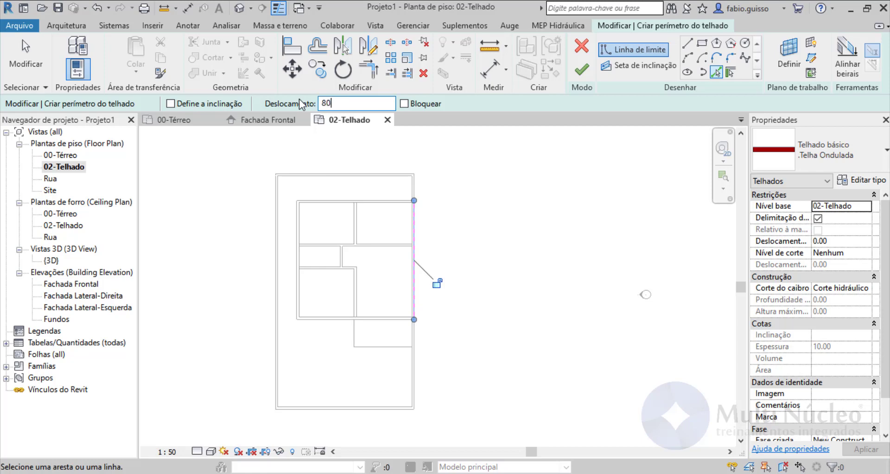
{"action": "key", "text": "Return"}
{"action": "left_click", "coordinate": [353, 199]}
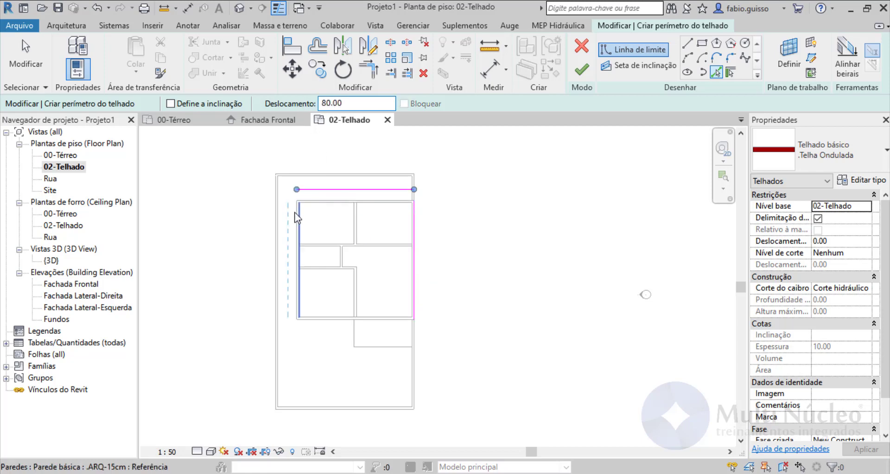
{"action": "left_click", "coordinate": [296, 217]}
{"action": "left_click", "coordinate": [327, 319]}
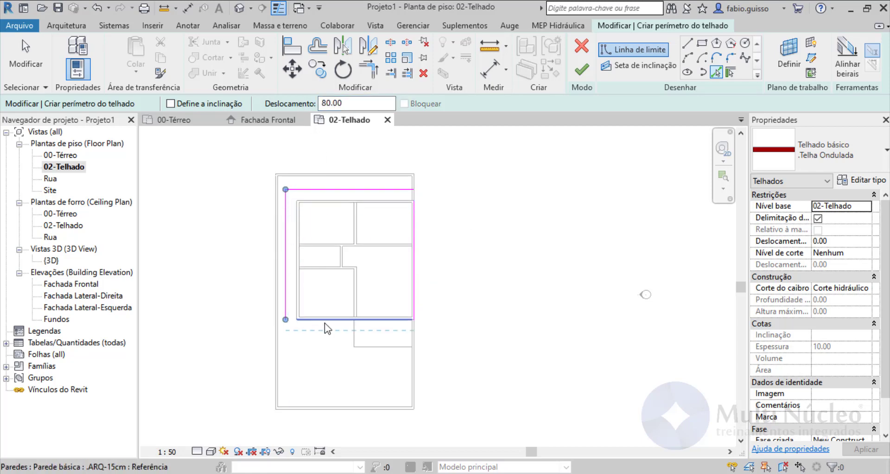
{"action": "left_click", "coordinate": [351, 342]}
{"action": "left_click", "coordinate": [373, 354]}
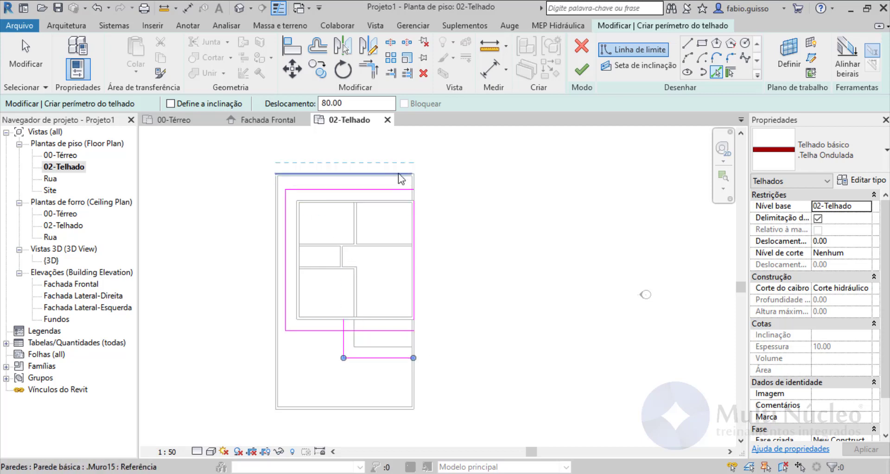
Step: Trim the roof boundary lines to corners around the house and porch, then check the closed outline and deselect it
{"action": "left_click", "coordinate": [368, 74]}
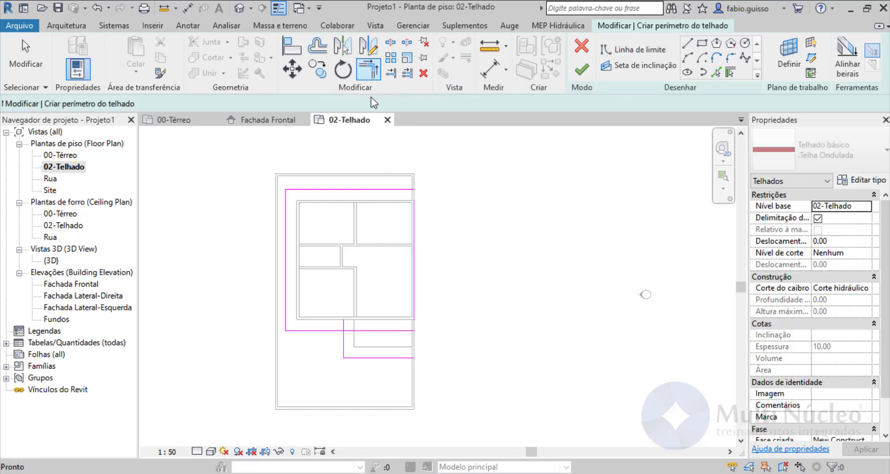
{"action": "left_click", "coordinate": [403, 190]}
{"action": "left_click", "coordinate": [414, 215]}
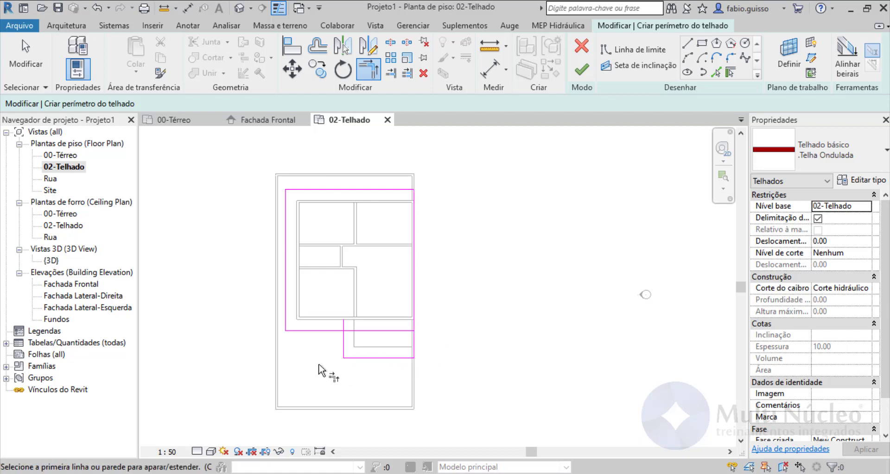
{"action": "left_click", "coordinate": [345, 348]}
{"action": "left_click", "coordinate": [333, 332]}
{"action": "left_click", "coordinate": [26, 57]}
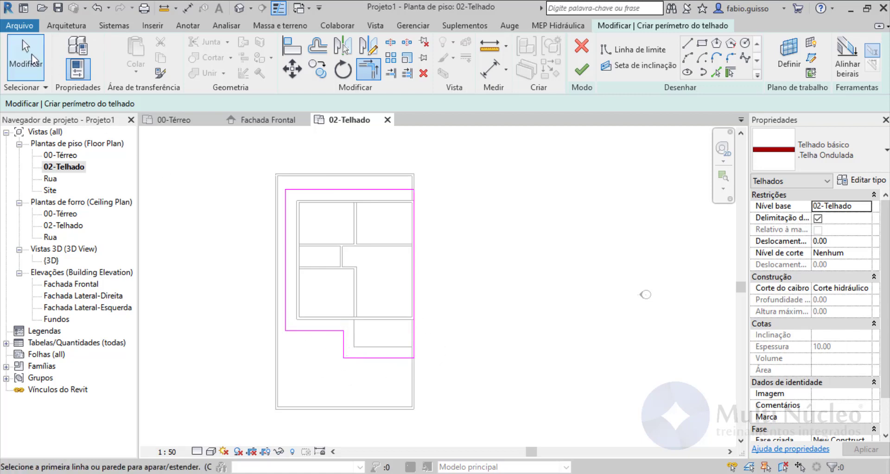
{"action": "left_click_drag", "start_coordinate": [230, 154], "coordinate": [425, 359]}
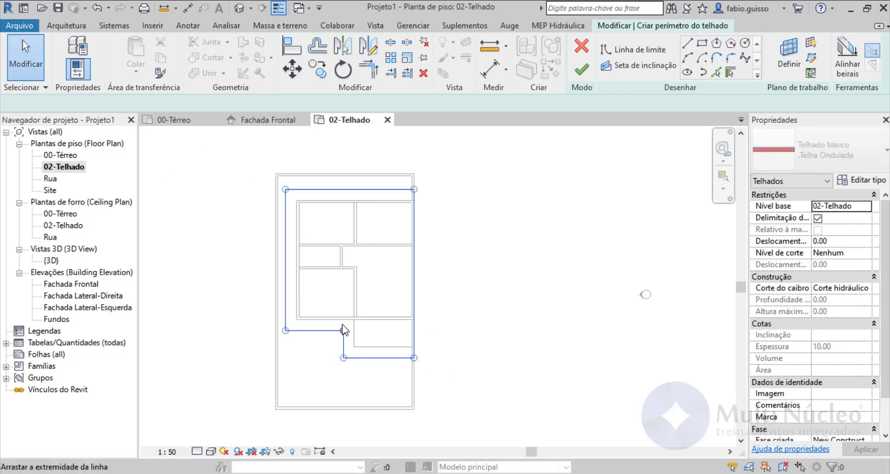
{"action": "scroll", "coordinate": [378, 343], "scroll_direction": "up", "scroll_amount": 2}
{"action": "left_click", "coordinate": [522, 280]}
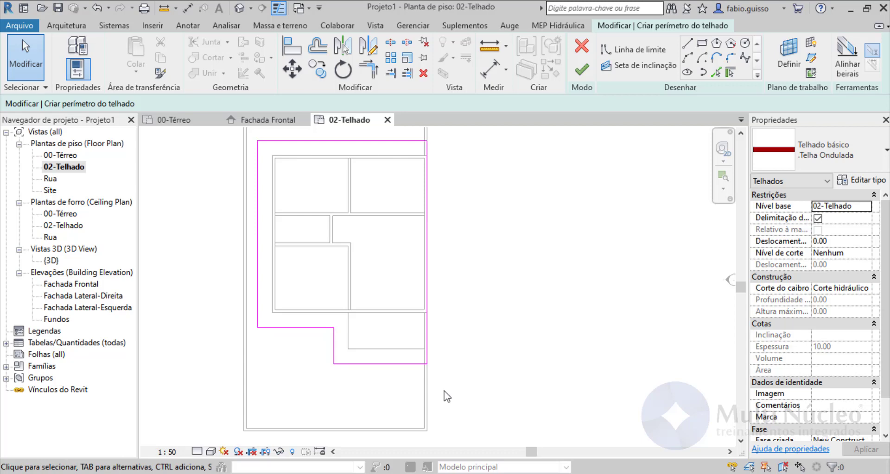
Step: Make the roof's rear edge and the porch's front edge slope-defining, with a slope of 30%
{"action": "scroll", "coordinate": [337, 292], "scroll_direction": "down", "scroll_amount": 1}
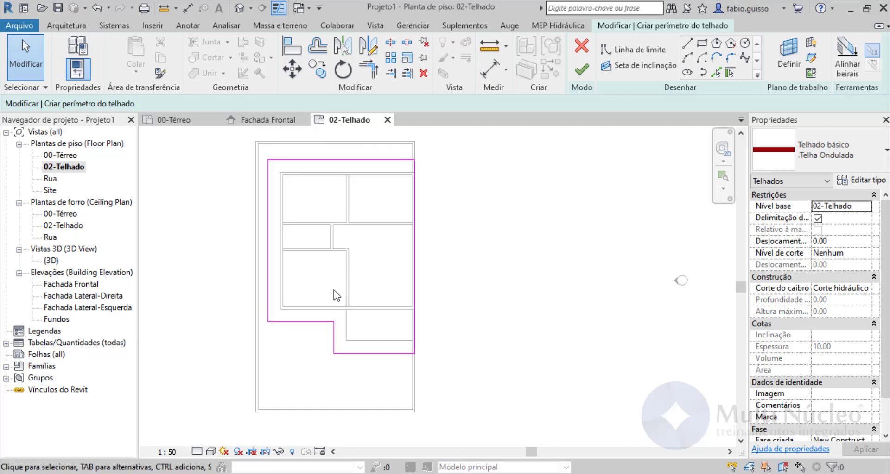
{"action": "scroll", "coordinate": [348, 278], "scroll_direction": "down", "scroll_amount": 1}
{"action": "scroll", "coordinate": [377, 213], "scroll_direction": "up", "scroll_amount": 1}
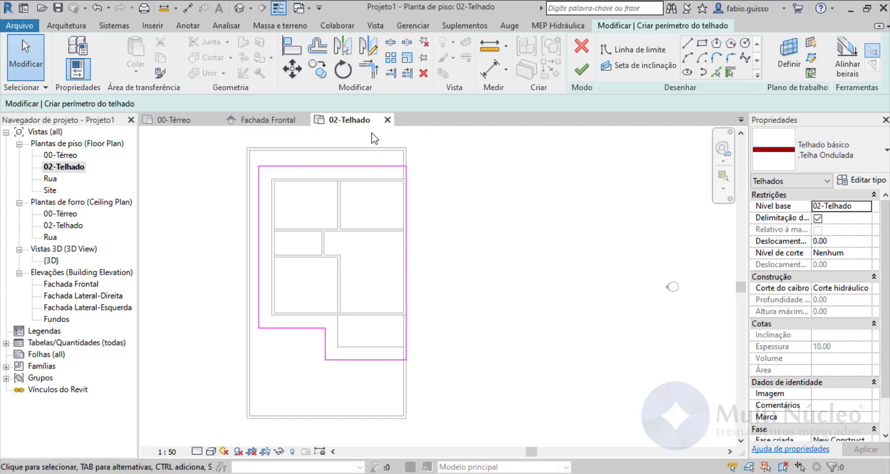
{"action": "left_click", "coordinate": [371, 166]}
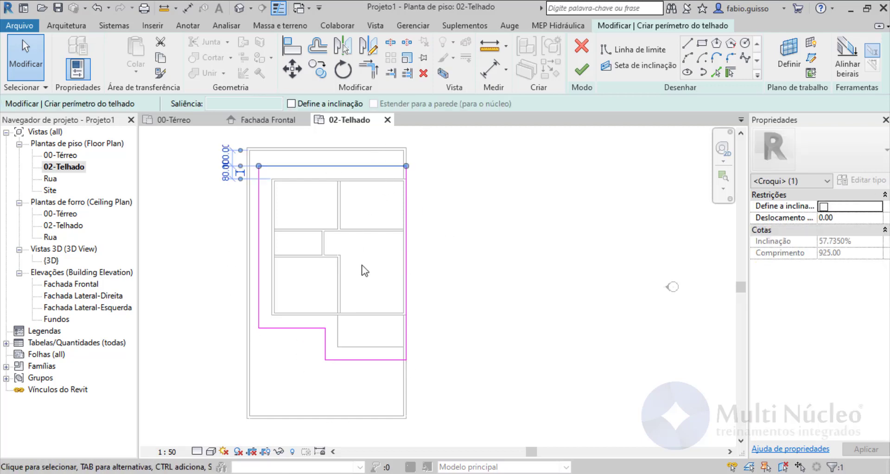
{"action": "left_click", "coordinate": [385, 360], "text": "ctrl"}
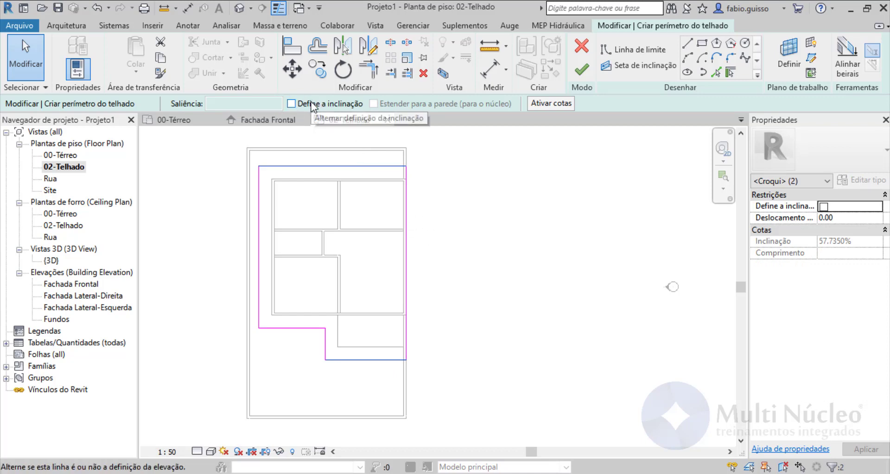
{"action": "left_click", "coordinate": [292, 104]}
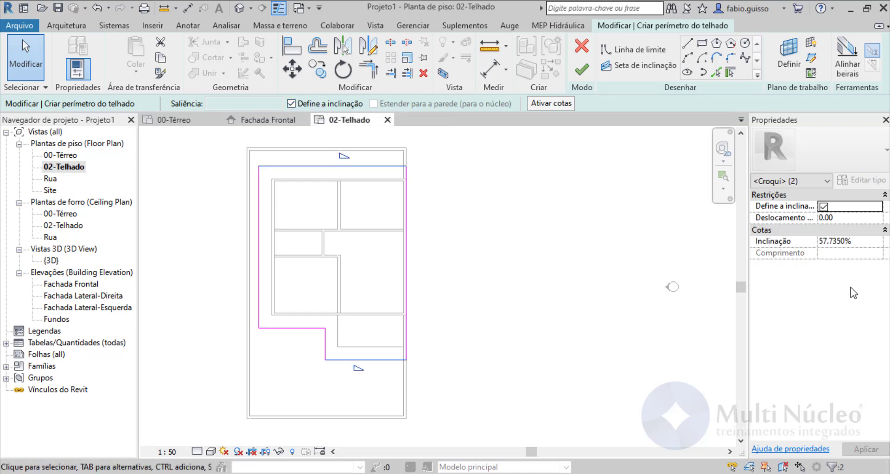
{"action": "left_click", "coordinate": [862, 246]}
{"action": "type", "text": "30"}
{"action": "key", "text": "Return"}
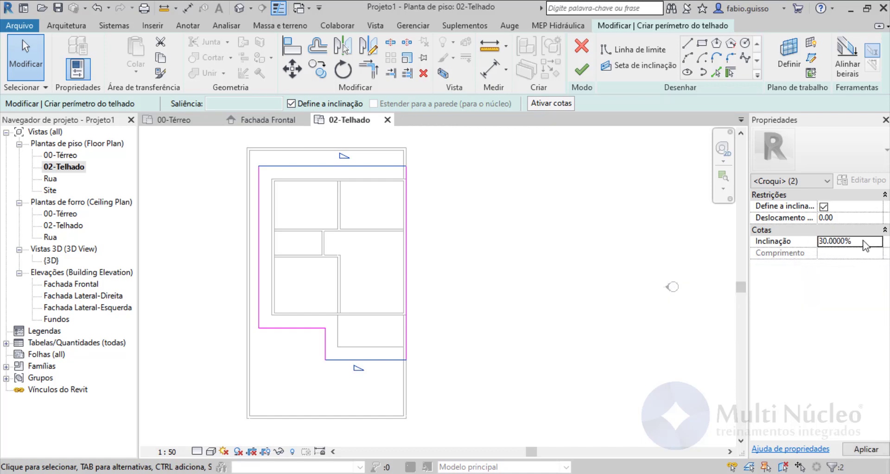
{"action": "left_click", "coordinate": [517, 250]}
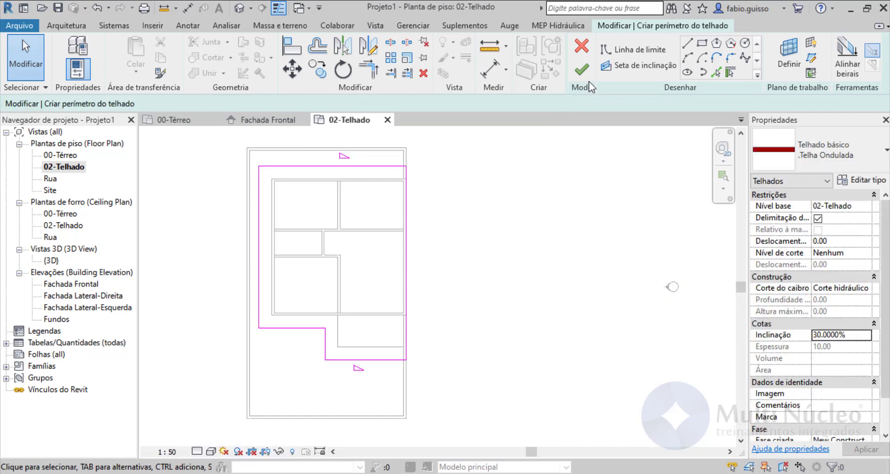
Step: Finish the roof sketch, decline attaching the highlighted walls to the roof, and deselect it
{"action": "left_click", "coordinate": [582, 69]}
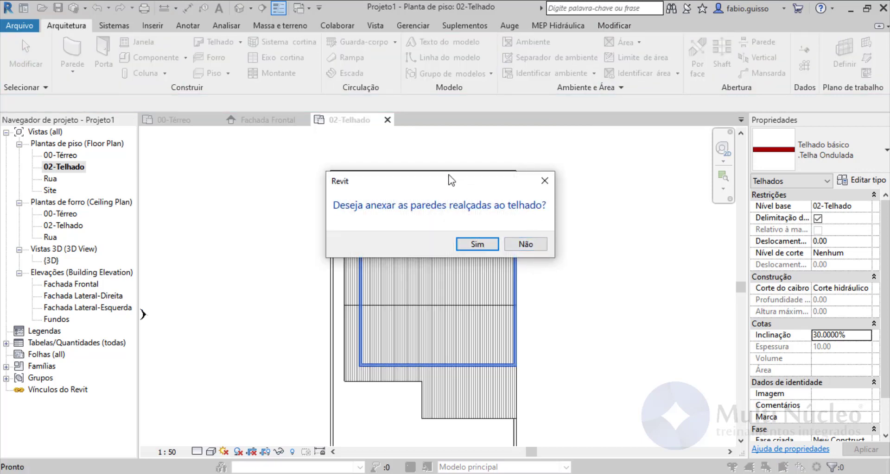
{"action": "left_click_drag", "start_coordinate": [447, 181], "coordinate": [663, 135]}
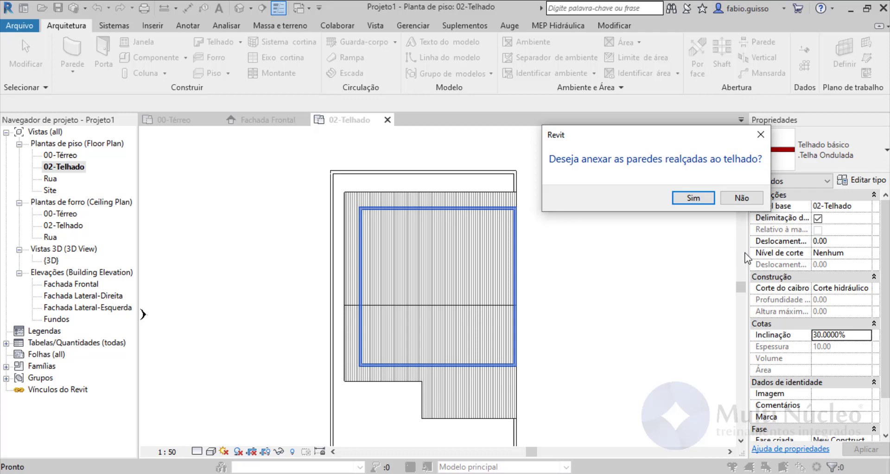
{"action": "left_click", "coordinate": [738, 198]}
{"action": "left_click", "coordinate": [557, 225]}
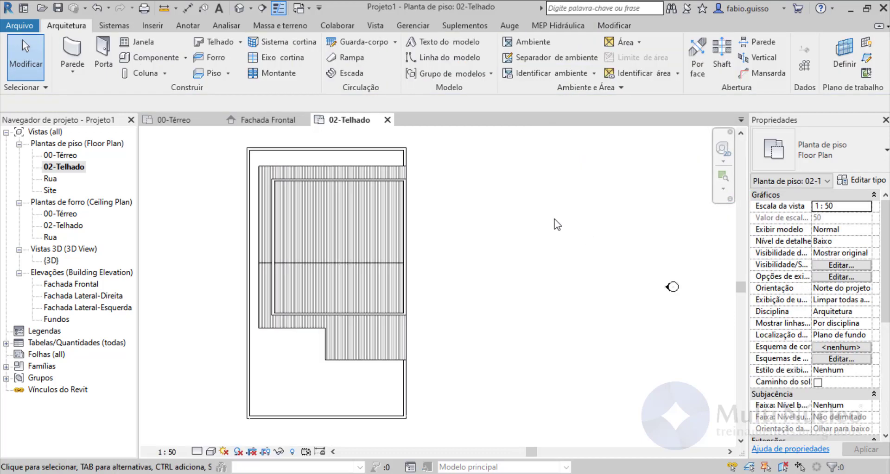
Step: Open the 3D view and examine the roof against the house's exterior walls
{"action": "left_click", "coordinate": [239, 8]}
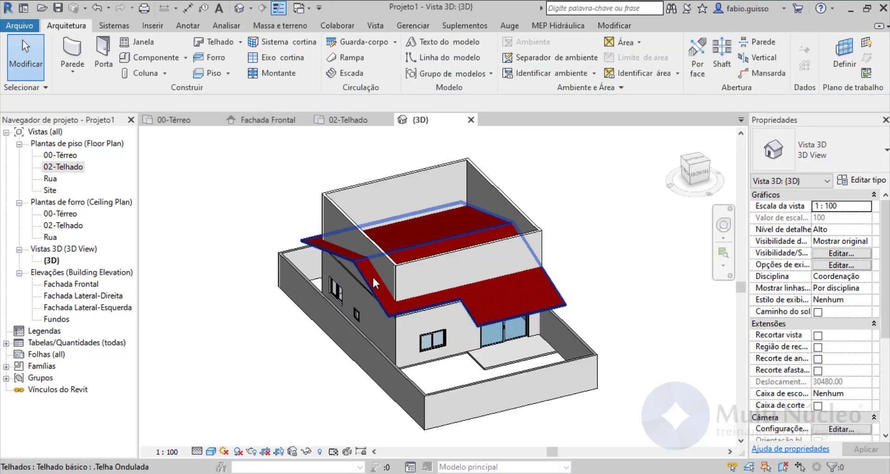
{"action": "middle_click_drag", "start_coordinate": [393, 285], "coordinate": [426, 334], "text": "shift"}
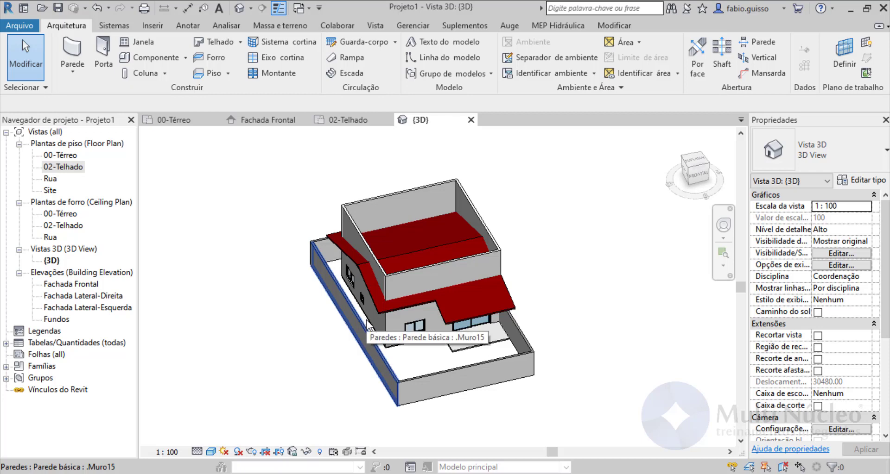
Step: Attach the tops of the right side and front .ARQ-15cm walls to the .Telha Ondulada roof
{"action": "middle_click_drag", "start_coordinate": [368, 325], "coordinate": [399, 297], "text": "shift"}
{"action": "scroll", "coordinate": [427, 234], "scroll_direction": "up", "scroll_amount": 5}
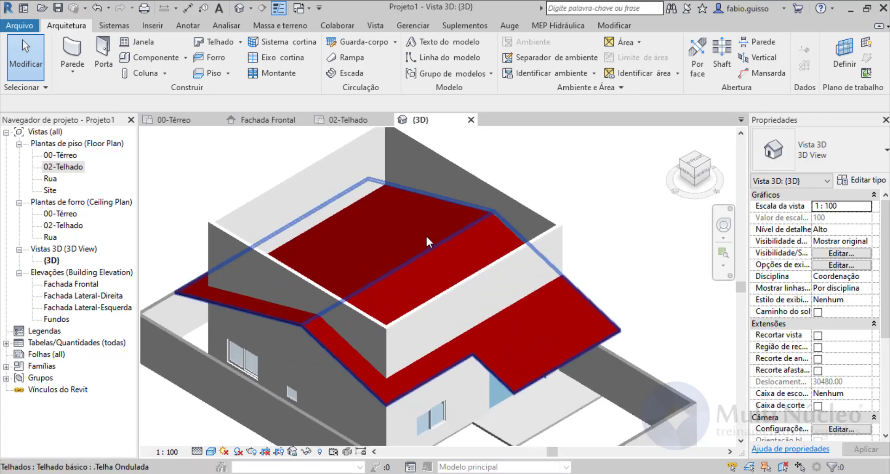
{"action": "left_click", "coordinate": [530, 204]}
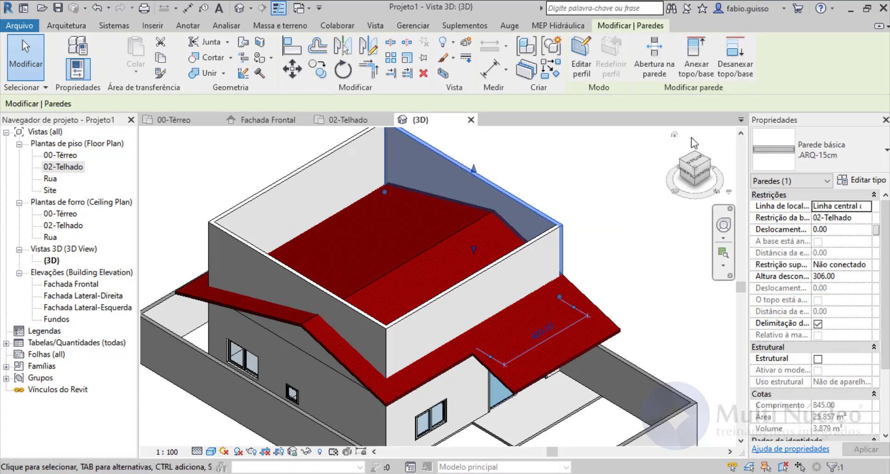
{"action": "left_click", "coordinate": [691, 82]}
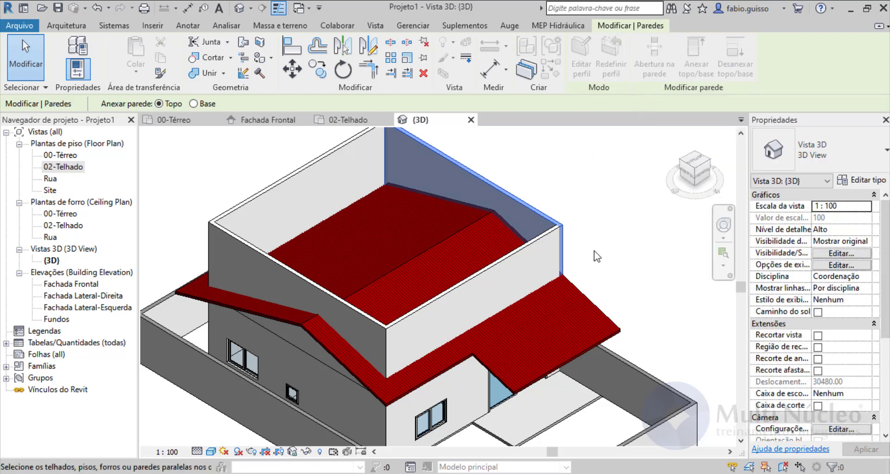
{"action": "left_click", "coordinate": [594, 307]}
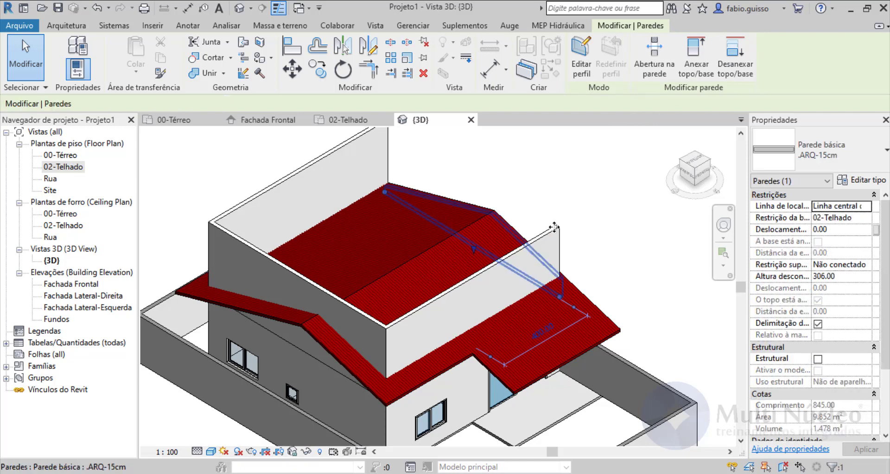
{"action": "left_click", "coordinate": [695, 59]}
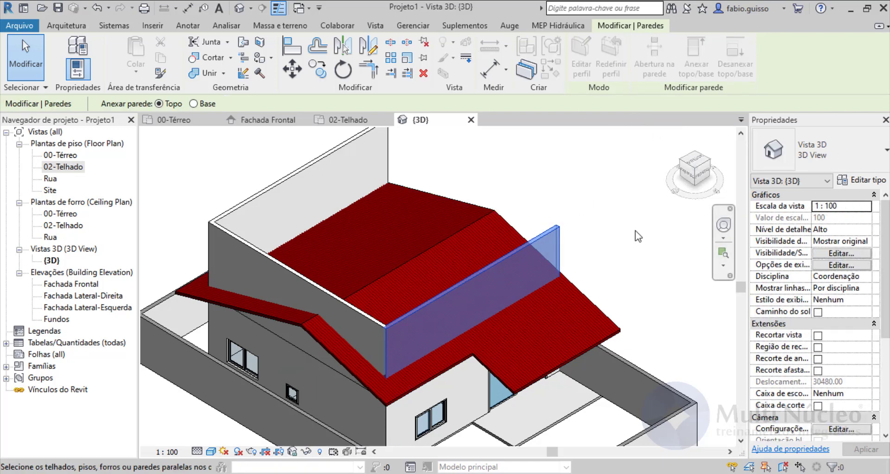
{"action": "left_click", "coordinate": [613, 324]}
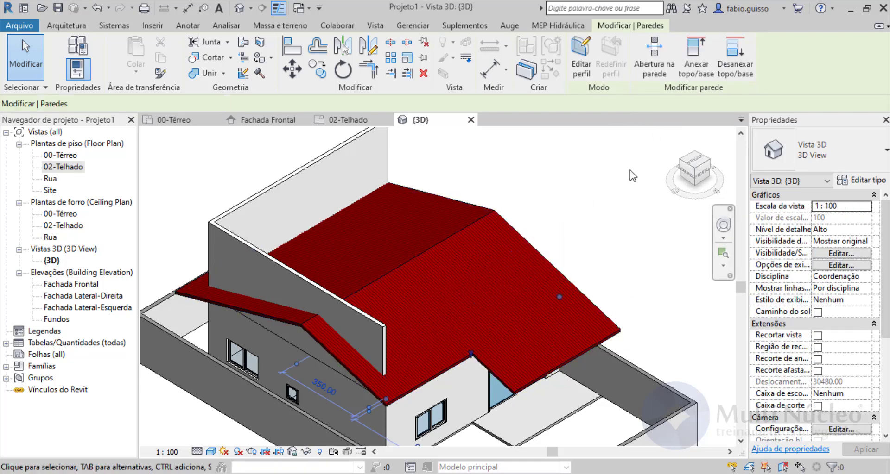
Step: Attach the tops of the rear and left side .ARQ-15cm walls to the roof and deselect them
{"action": "left_click", "coordinate": [292, 157]}
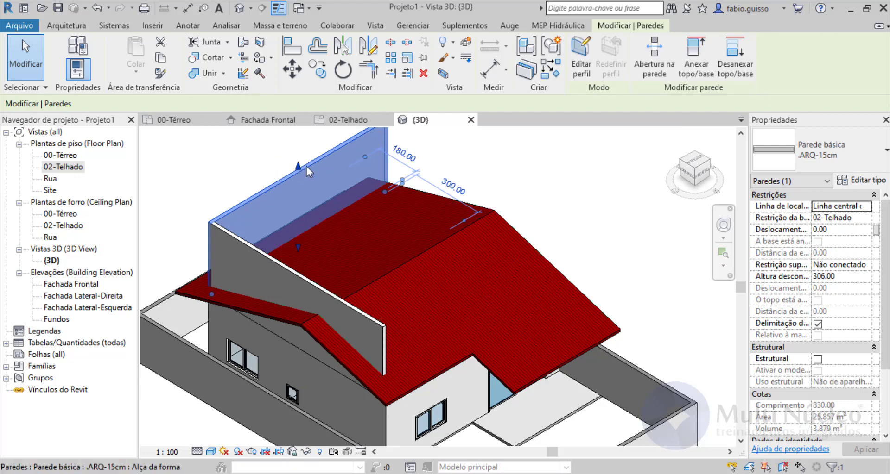
{"action": "left_click", "coordinate": [696, 52]}
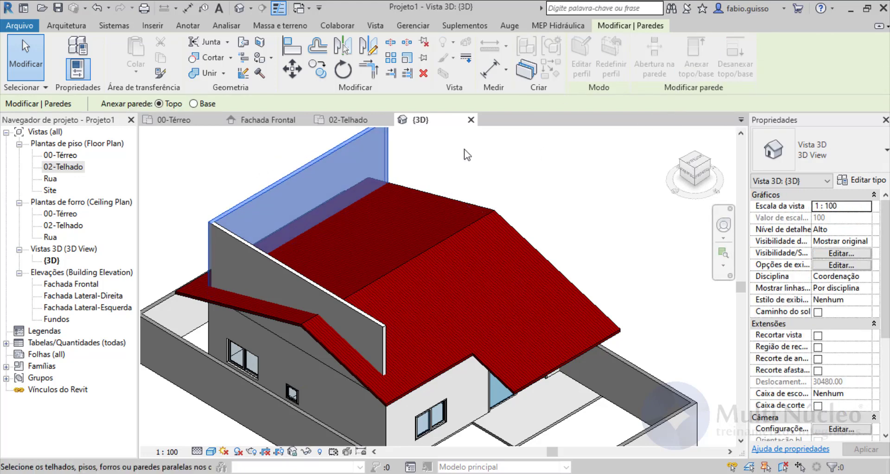
{"action": "left_click", "coordinate": [464, 202]}
{"action": "left_click", "coordinate": [224, 236]}
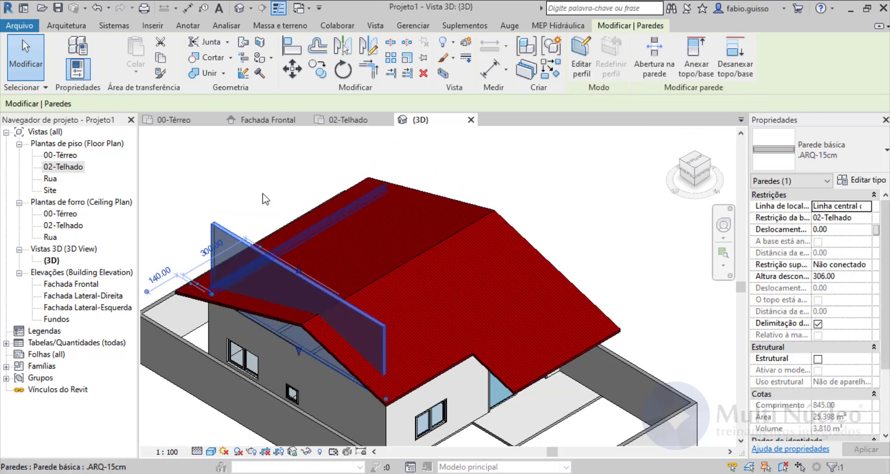
{"action": "left_click", "coordinate": [663, 153]}
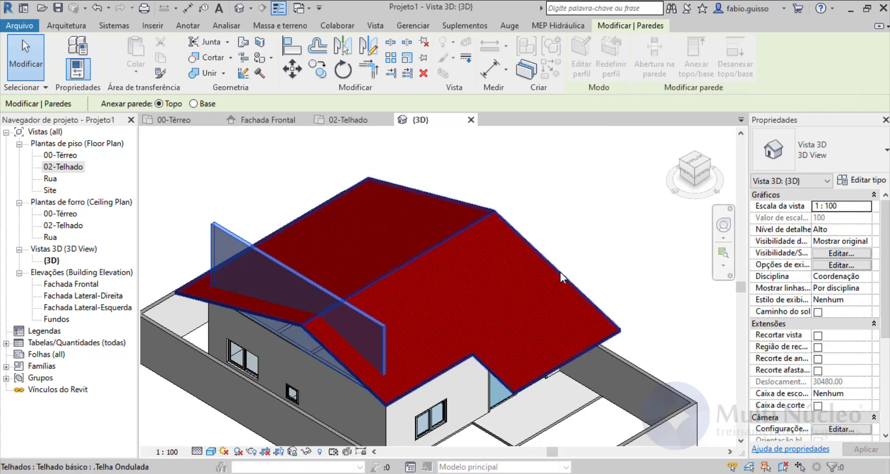
{"action": "scroll", "coordinate": [419, 199], "scroll_direction": "down", "scroll_amount": 2}
{"action": "middle_click_drag", "start_coordinate": [481, 287], "coordinate": [667, 280], "text": "shift"}
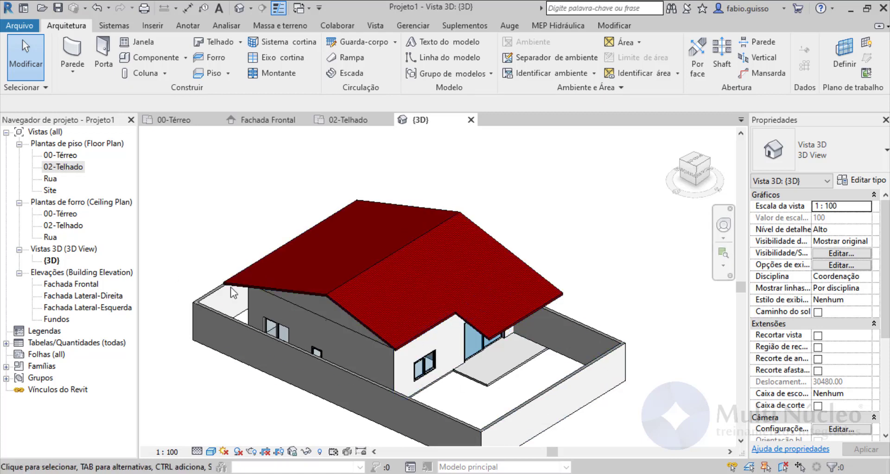
Step: In the Site floor plan, start a toposurface with points at elevation 0.00 on the boundary wall's two rear outer corners
{"action": "double_click", "coordinate": [50, 190]}
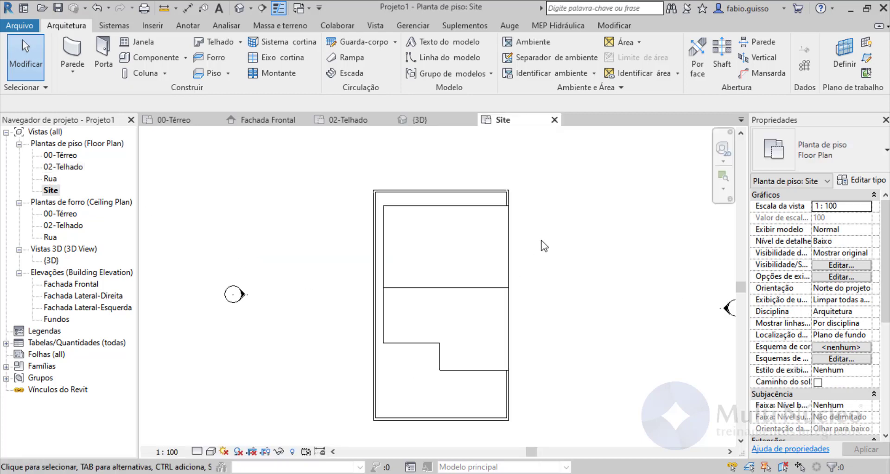
{"action": "scroll", "coordinate": [542, 244], "scroll_direction": "up", "scroll_amount": 4}
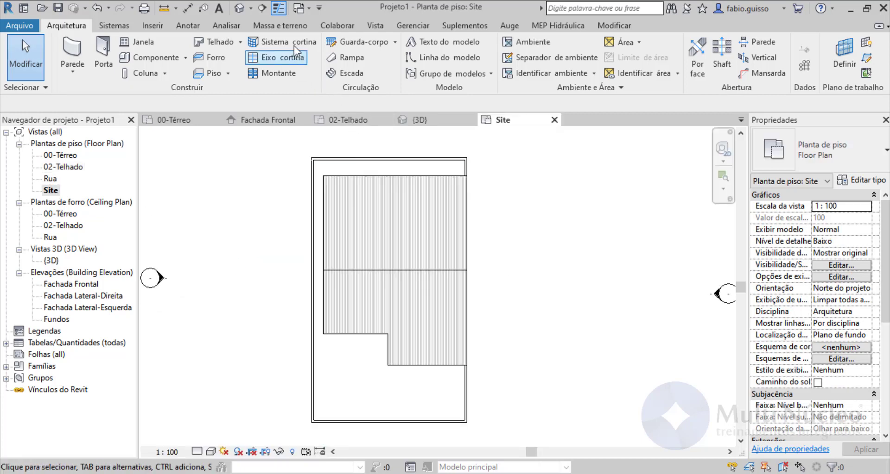
{"action": "left_click", "coordinate": [289, 27]}
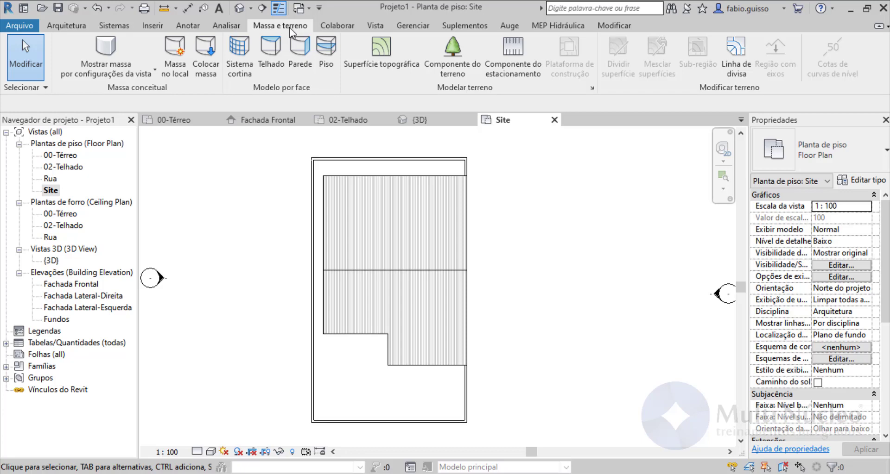
{"action": "left_click", "coordinate": [385, 62]}
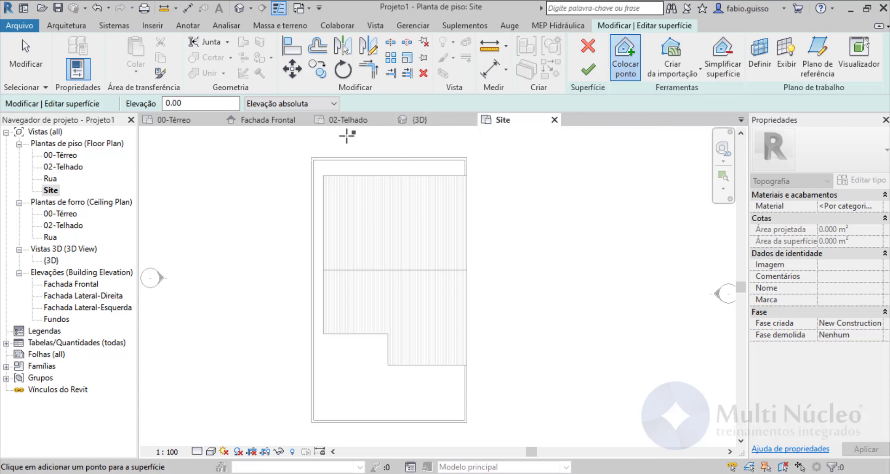
{"action": "scroll", "coordinate": [309, 156], "scroll_direction": "up", "scroll_amount": 4}
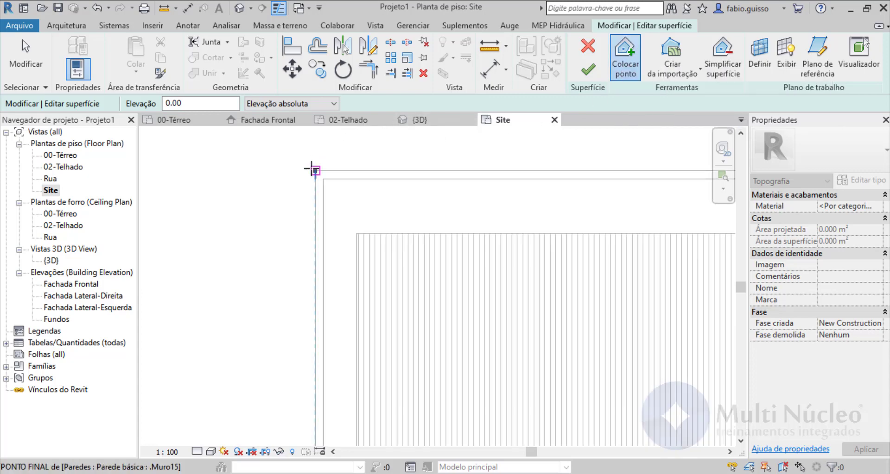
{"action": "left_click", "coordinate": [563, 167]}
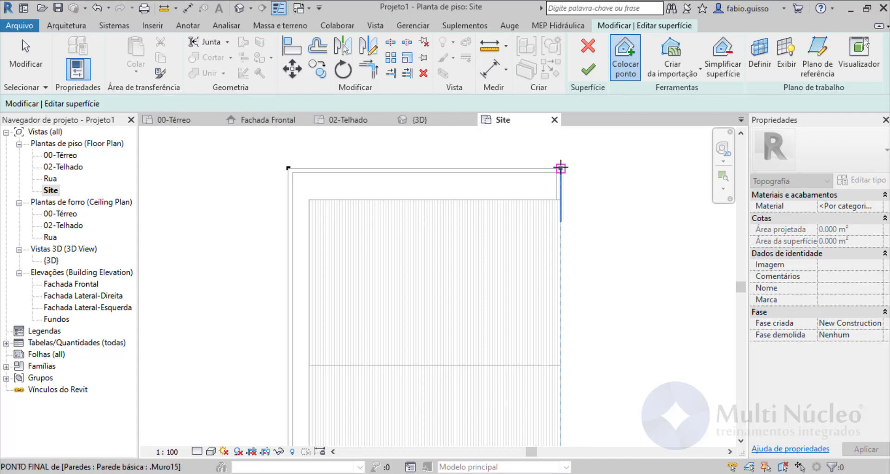
Step: Place toposurface points at elevation 0.00 on the boundary wall's two front outer corners and finish the surface
{"action": "scroll", "coordinate": [533, 181], "scroll_direction": "down", "scroll_amount": 3}
{"action": "scroll", "coordinate": [531, 408], "scroll_direction": "up", "scroll_amount": 3}
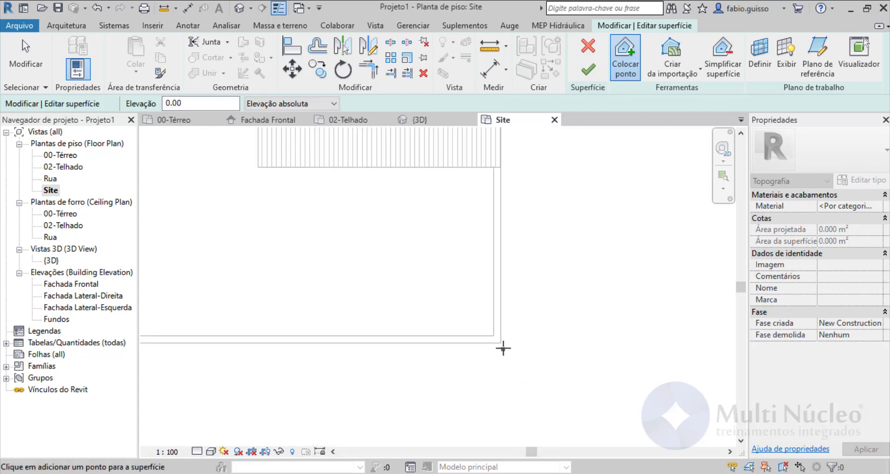
{"action": "left_click", "coordinate": [535, 357]}
{"action": "scroll", "coordinate": [510, 359], "scroll_direction": "down", "scroll_amount": 2}
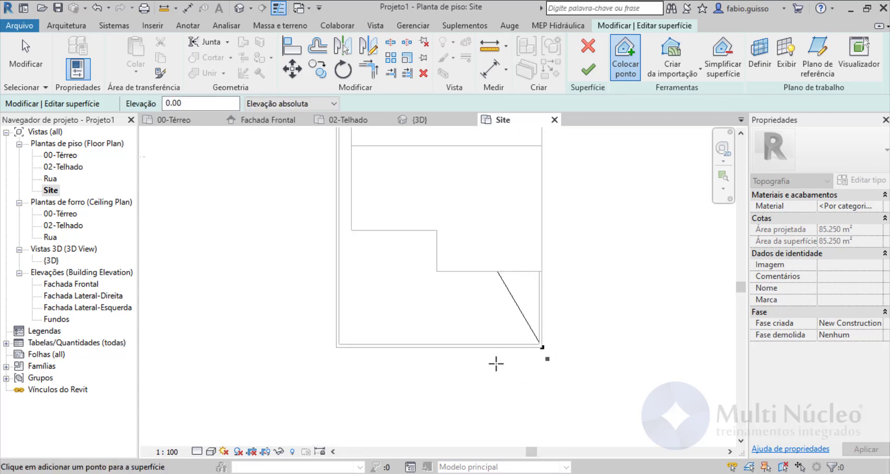
{"action": "left_click", "coordinate": [338, 347]}
{"action": "scroll", "coordinate": [343, 397], "scroll_direction": "down", "scroll_amount": 2}
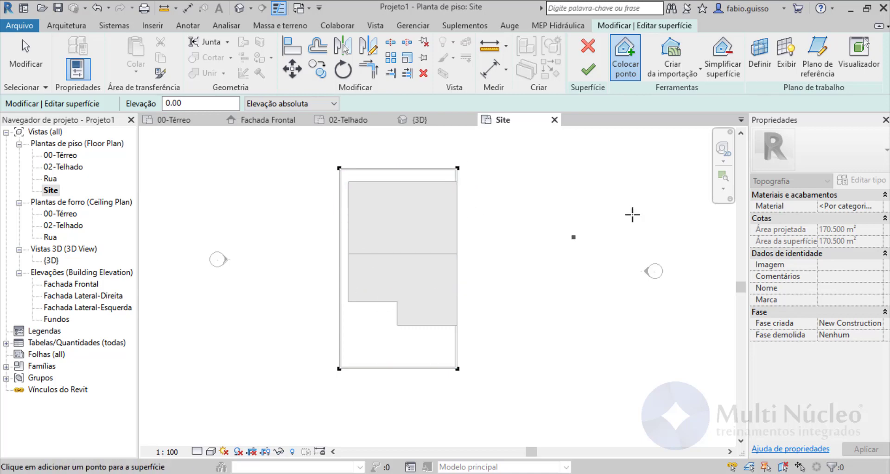
{"action": "left_click", "coordinate": [588, 69]}
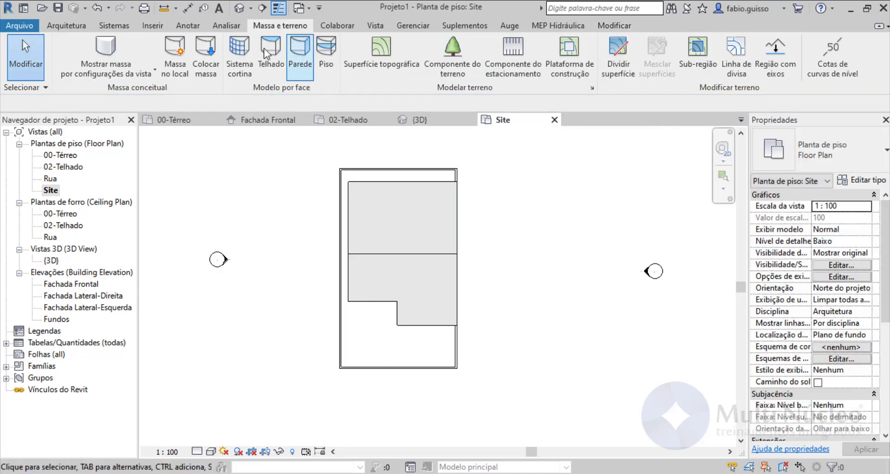
Step: Open the 3D view and examine the terrain surface against the base of the boundary walls
{"action": "left_click", "coordinate": [239, 9]}
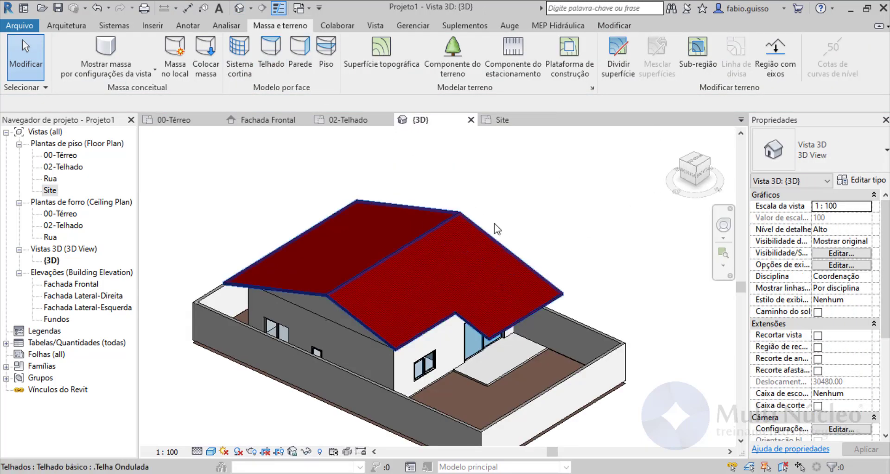
{"action": "scroll", "coordinate": [567, 392], "scroll_direction": "up", "scroll_amount": 2}
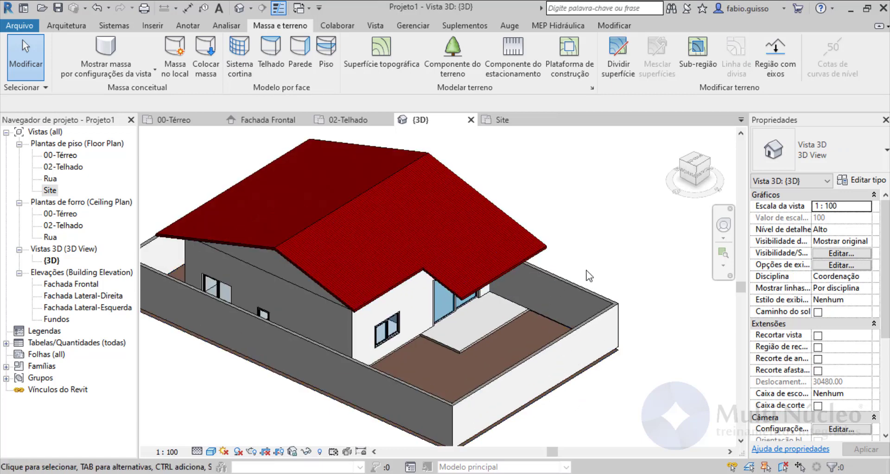
{"action": "scroll", "coordinate": [589, 276], "scroll_direction": "up", "scroll_amount": 2}
{"action": "scroll", "coordinate": [552, 296], "scroll_direction": "down", "scroll_amount": 3}
{"action": "middle_click_drag", "start_coordinate": [556, 306], "coordinate": [566, 389], "text": "shift"}
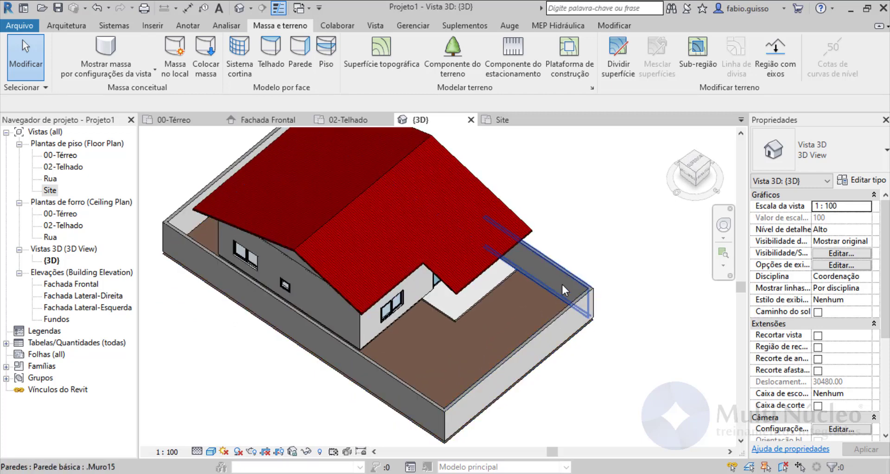
Step: Set the base constraint of the whole chain of .Muro15 boundary walls to Rua, then deselect them and check their base
{"action": "left_click", "coordinate": [565, 269]}
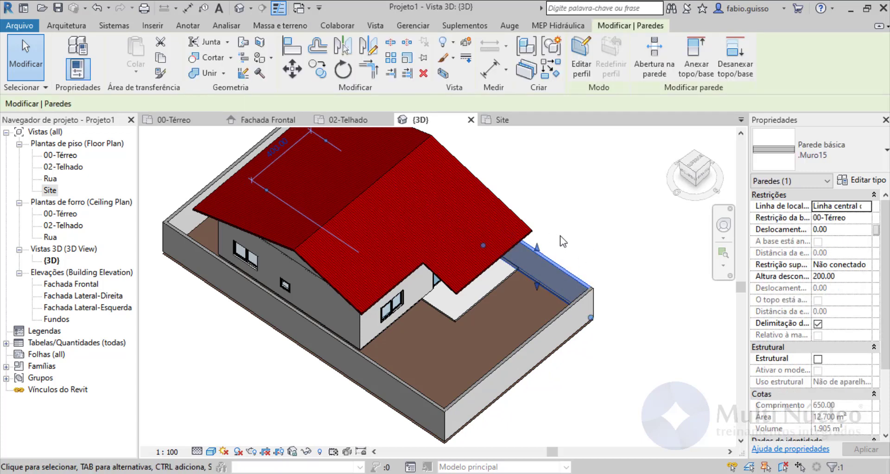
{"action": "key", "text": "Tab"}
{"action": "left_click", "coordinate": [555, 243]}
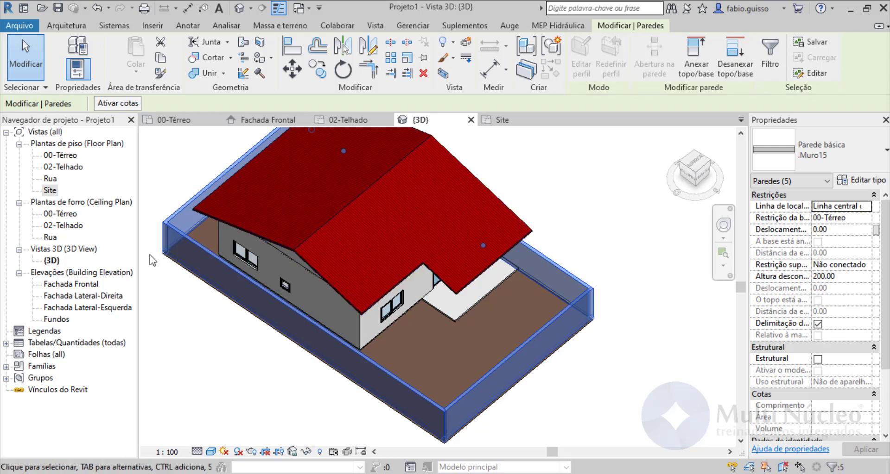
{"action": "left_click", "coordinate": [821, 160]}
{"action": "left_click", "coordinate": [865, 220]}
{"action": "left_click", "coordinate": [822, 230]}
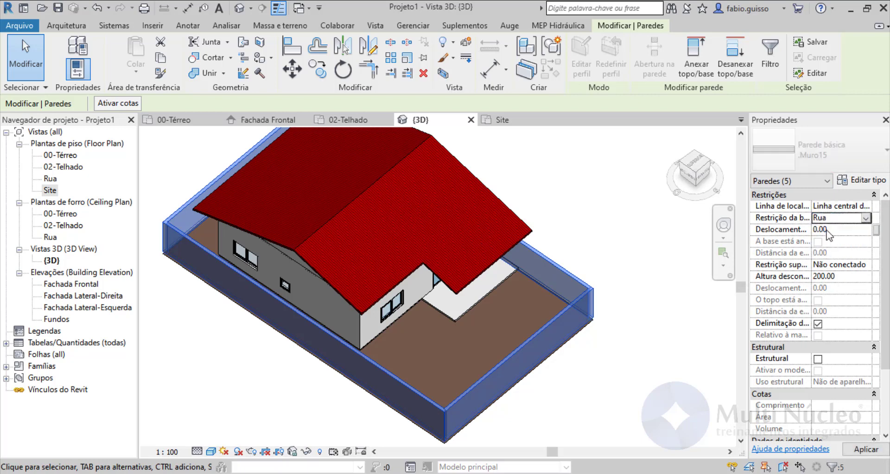
{"action": "left_click", "coordinate": [621, 263]}
{"action": "scroll", "coordinate": [607, 339], "scroll_direction": "up", "scroll_amount": 5}
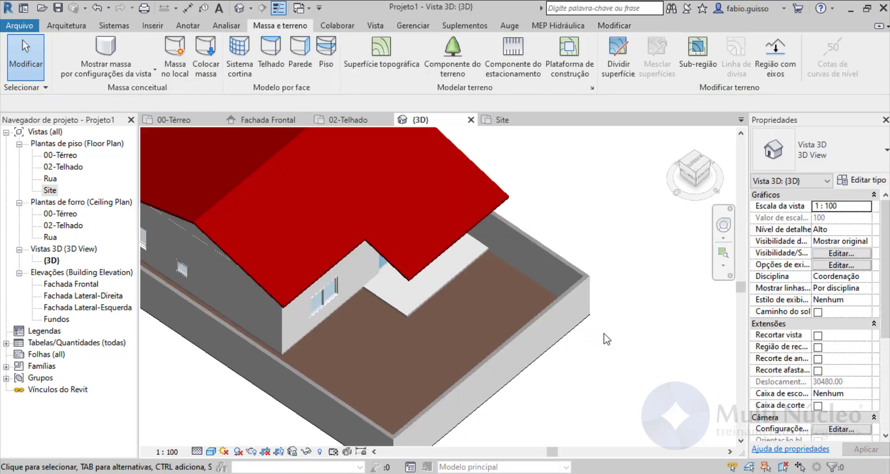
{"action": "scroll", "coordinate": [555, 294], "scroll_direction": "down", "scroll_amount": 3}
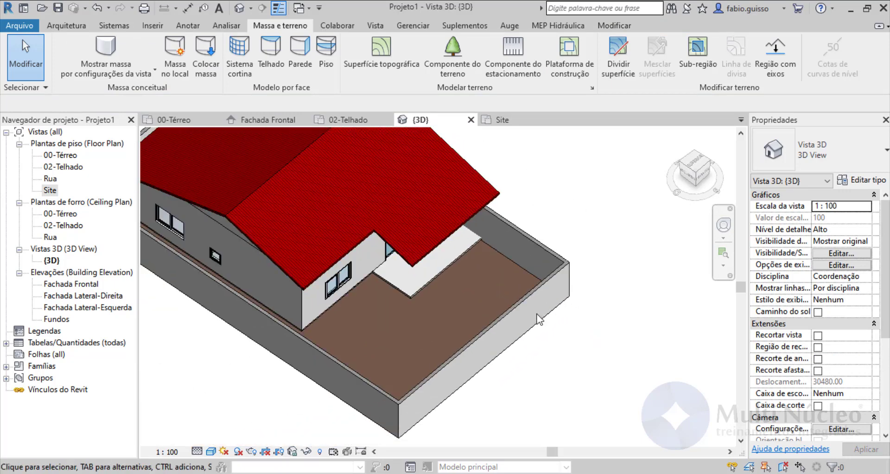
{"action": "middle_click_drag", "start_coordinate": [555, 295], "coordinate": [533, 283], "text": "shift"}
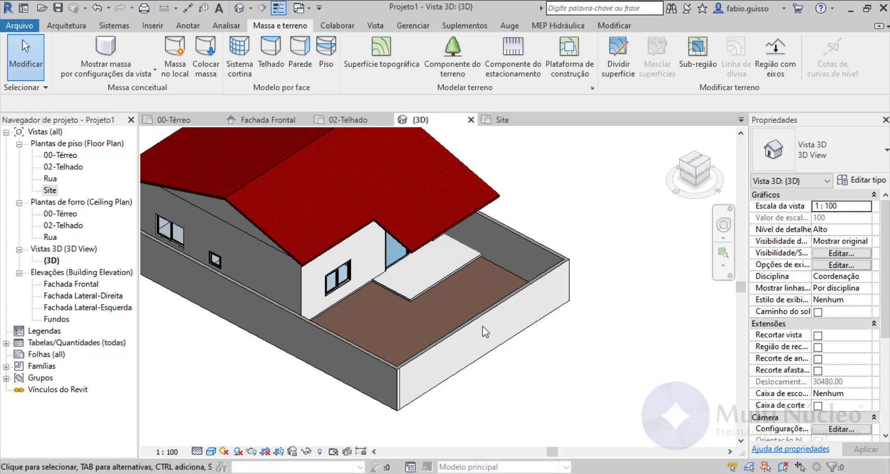
{"action": "scroll", "coordinate": [485, 332], "scroll_direction": "down", "scroll_amount": 2}
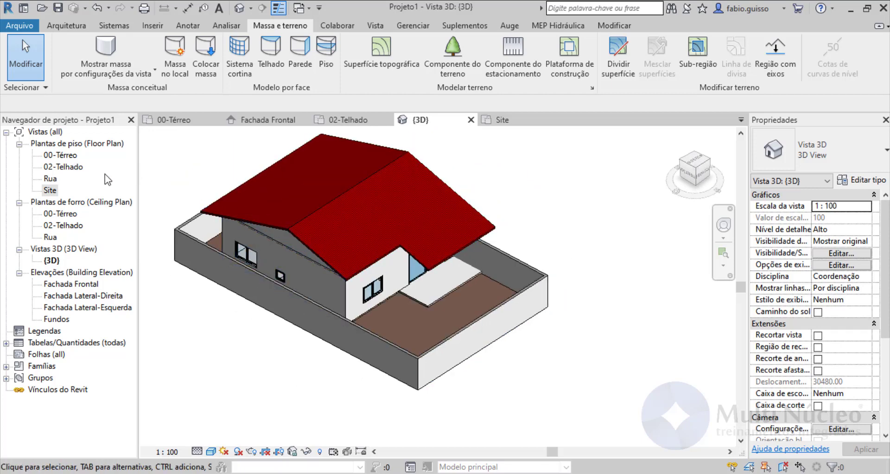
Step: Open the 00-Térreo floor plan and examine the room layout, doors and windows
{"action": "double_click", "coordinate": [66, 156]}
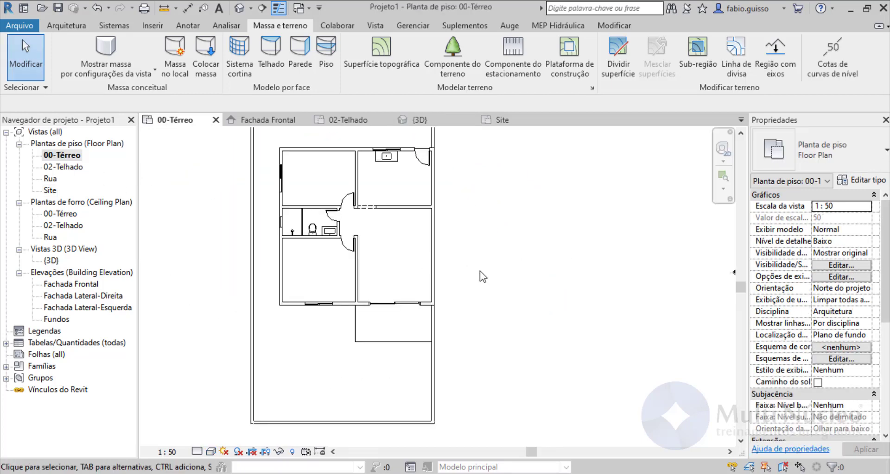
{"action": "scroll", "coordinate": [357, 198], "scroll_direction": "up", "scroll_amount": 2}
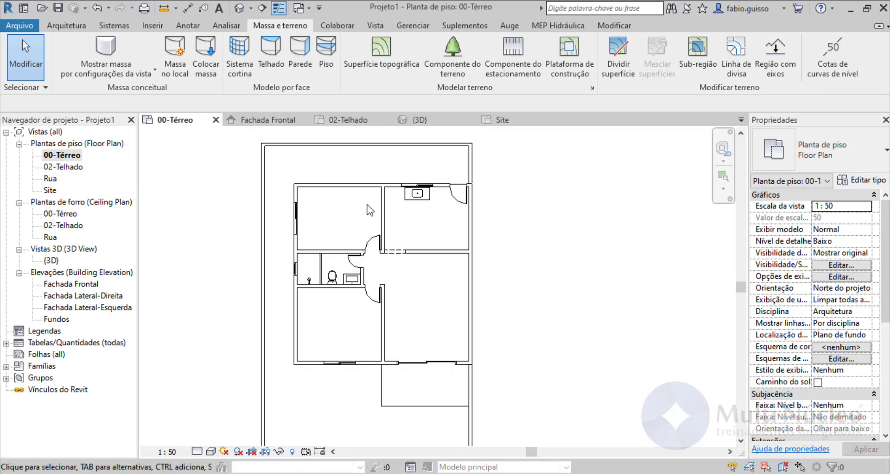
{"action": "scroll", "coordinate": [289, 272], "scroll_direction": "up", "scroll_amount": 2}
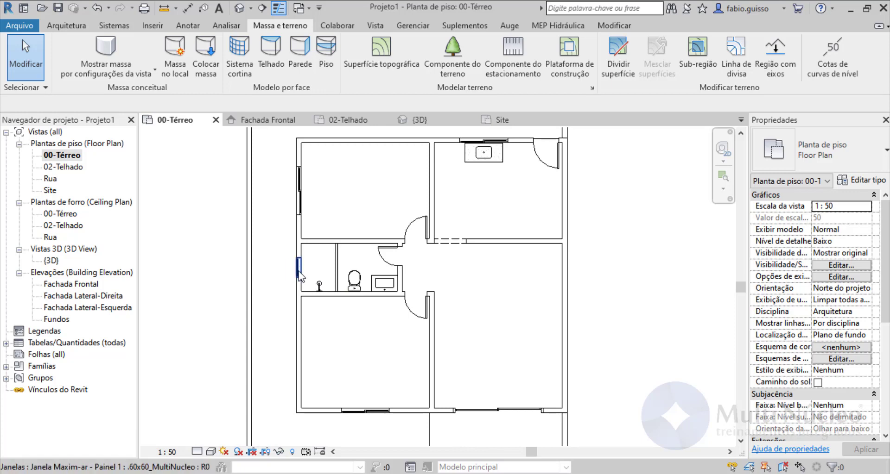
{"action": "scroll", "coordinate": [299, 275], "scroll_direction": "down", "scroll_amount": 3}
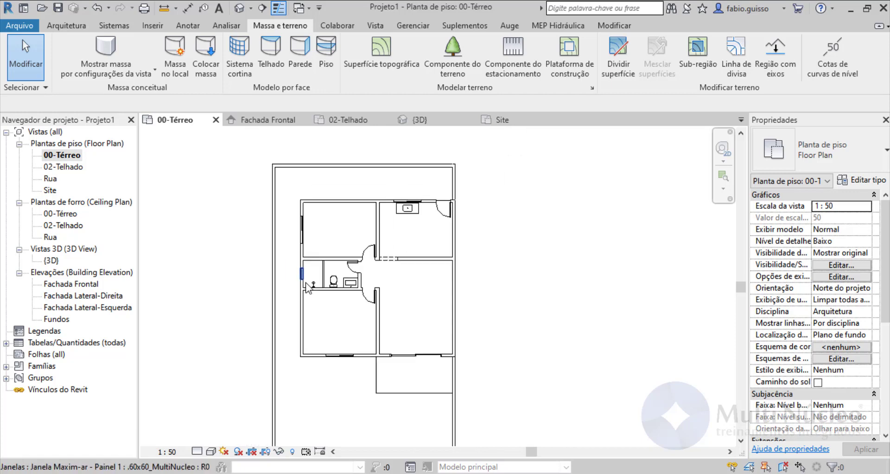
Step: Draw a horizontal section line through the bathroom and living room, extending past both side boundary walls
{"action": "left_click", "coordinate": [376, 26]}
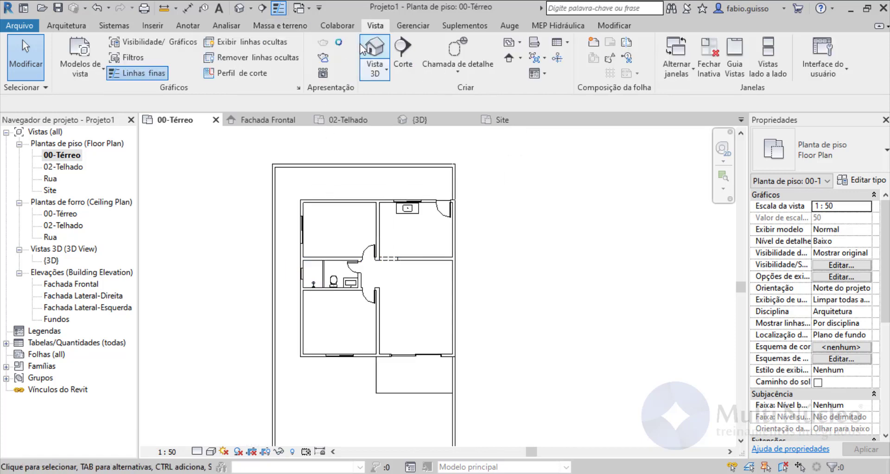
{"action": "left_click", "coordinate": [411, 53]}
{"action": "scroll", "coordinate": [425, 286], "scroll_direction": "up", "scroll_amount": 2}
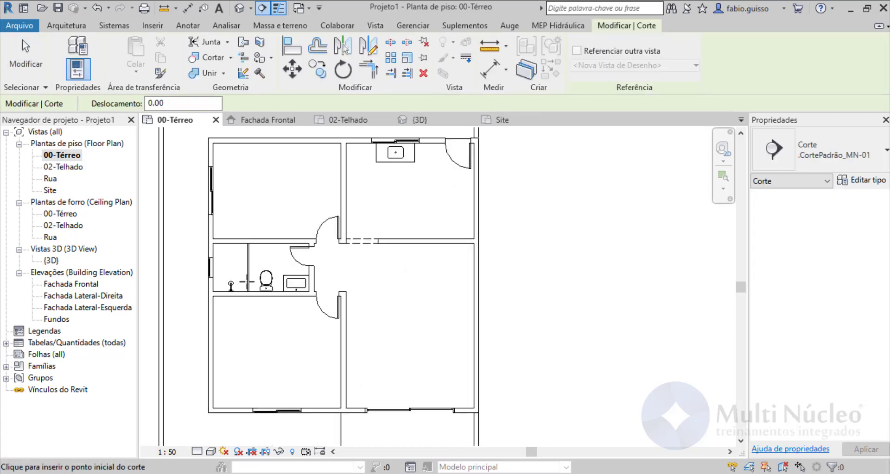
{"action": "left_click", "coordinate": [147, 264]}
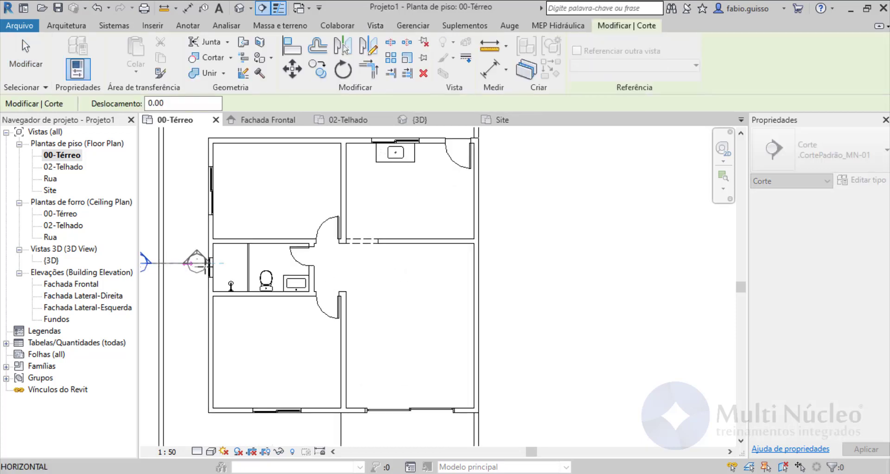
{"action": "left_click", "coordinate": [498, 264]}
{"action": "key", "text": "Escape"}
{"action": "scroll", "coordinate": [510, 250], "scroll_direction": "down", "scroll_amount": 3}
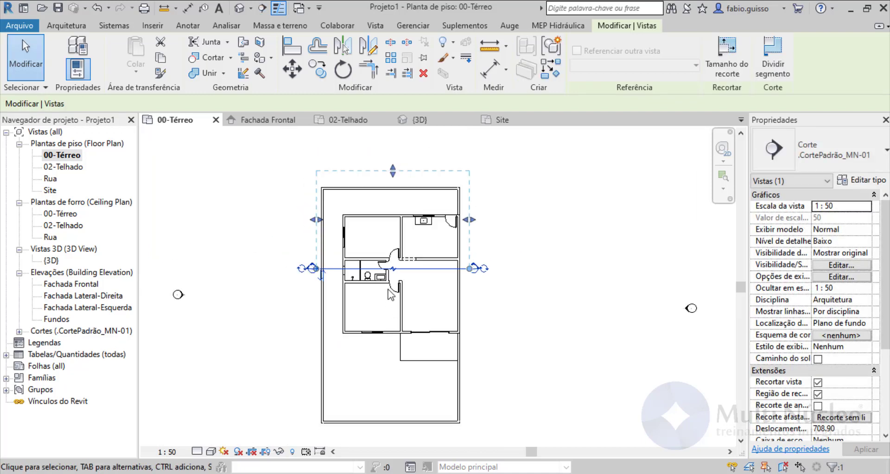
Step: Flip the section to look toward the front of the lot and extend its far clip offset to about 1180, past the front boundary wall
{"action": "scroll", "coordinate": [390, 295], "scroll_direction": "up", "scroll_amount": 1}
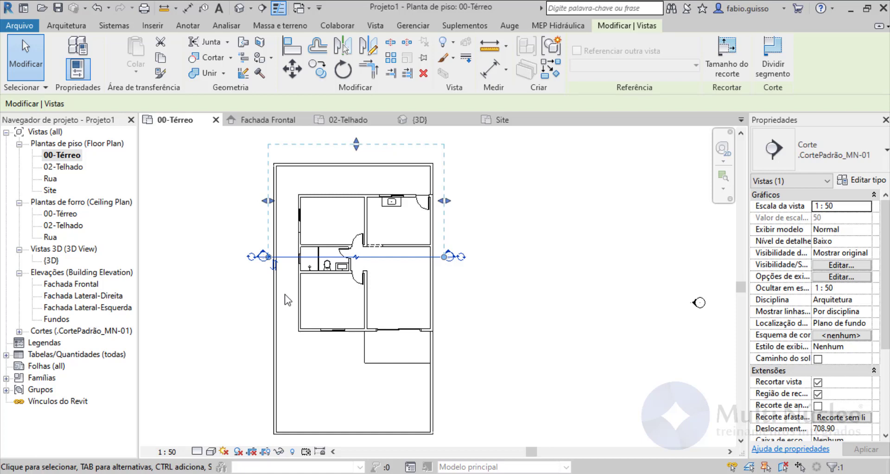
{"action": "scroll", "coordinate": [287, 277], "scroll_direction": "up", "scroll_amount": 2}
{"action": "scroll", "coordinate": [417, 208], "scroll_direction": "down", "scroll_amount": 2}
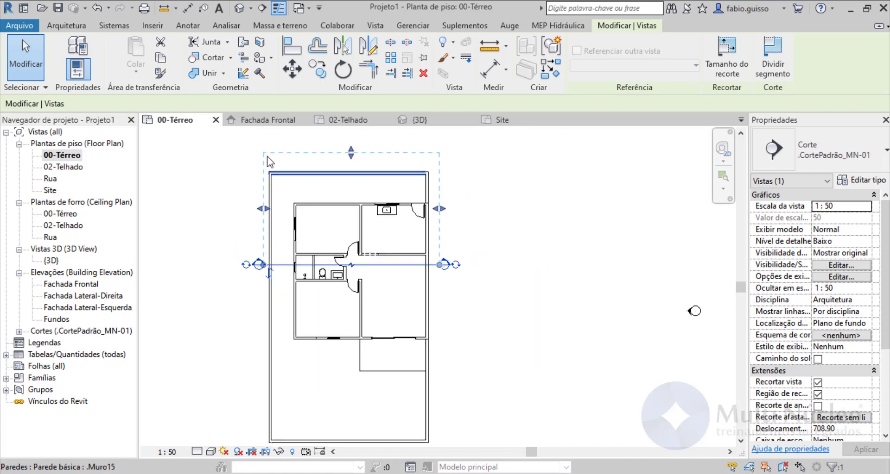
{"action": "scroll", "coordinate": [289, 216], "scroll_direction": "down", "scroll_amount": 1}
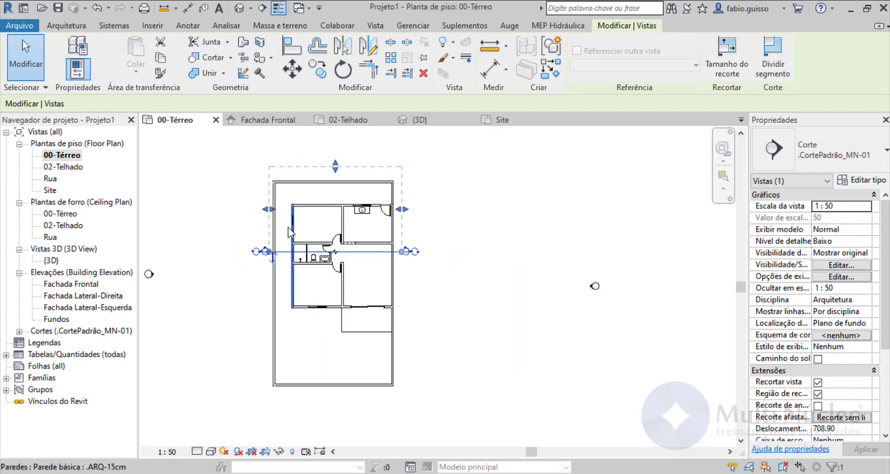
{"action": "scroll", "coordinate": [278, 244], "scroll_direction": "up", "scroll_amount": 4}
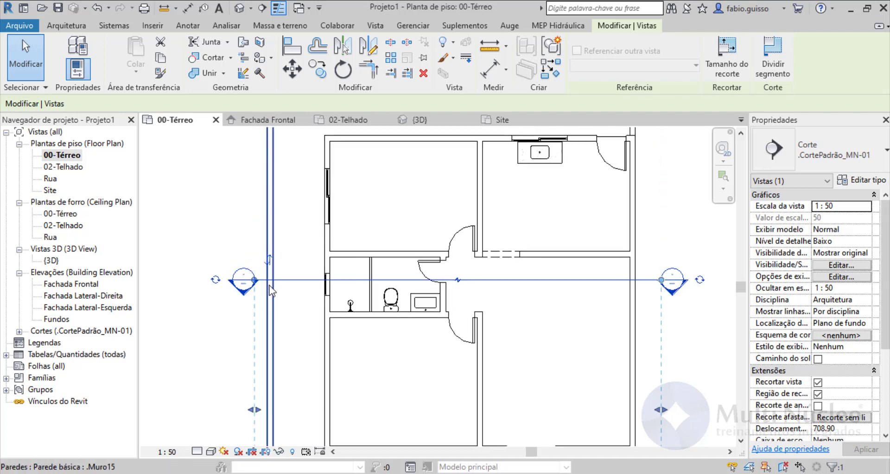
{"action": "scroll", "coordinate": [278, 306], "scroll_direction": "down", "scroll_amount": 4}
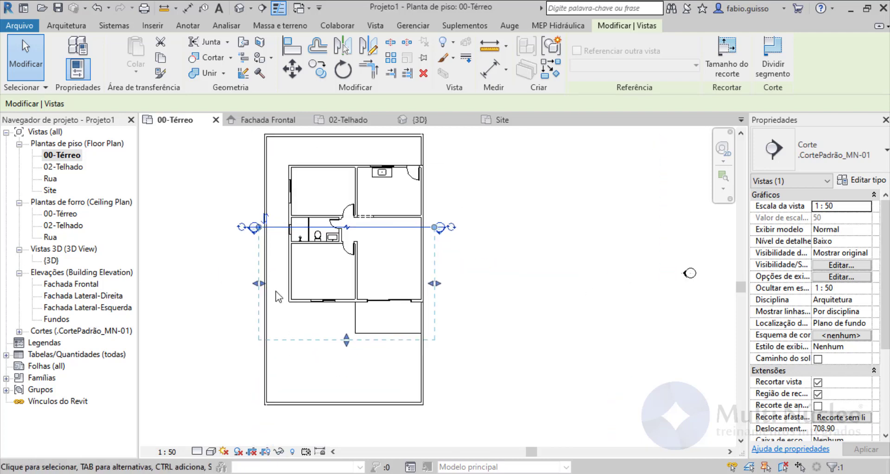
{"action": "scroll", "coordinate": [292, 357], "scroll_direction": "up", "scroll_amount": 1}
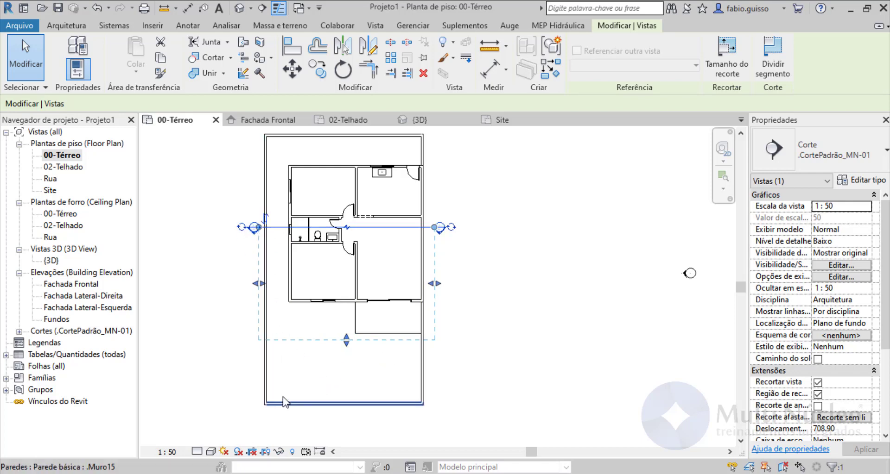
{"action": "left_click_drag", "start_coordinate": [346, 338], "coordinate": [347, 369]}
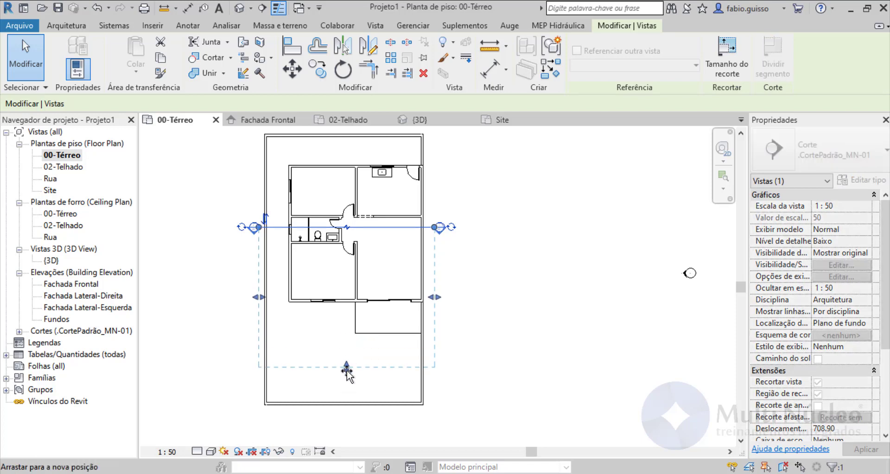
{"action": "left_click_drag", "start_coordinate": [343, 408], "coordinate": [342, 415]}
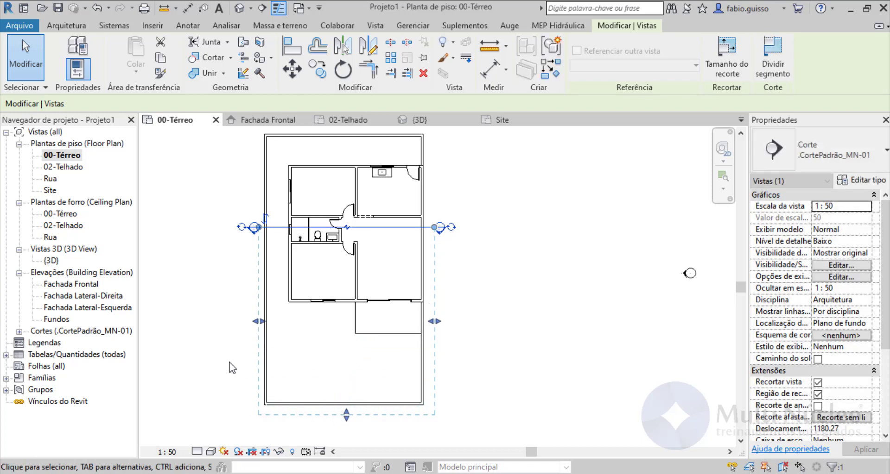
{"action": "key", "text": "Escape"}
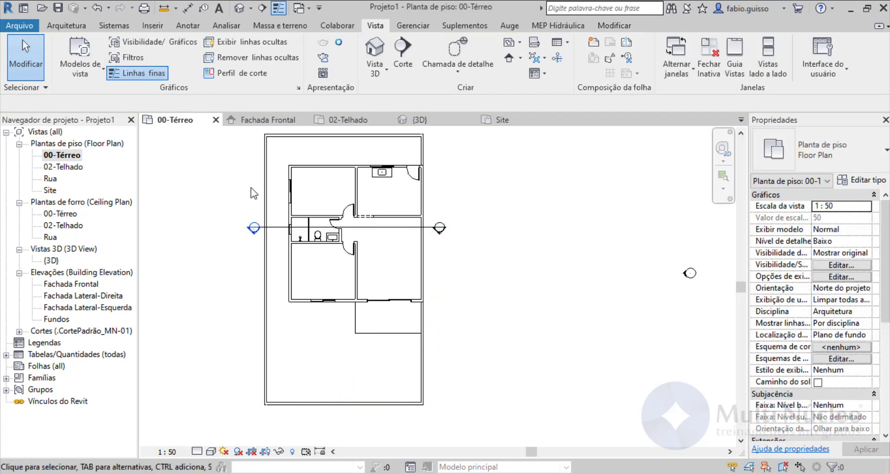
Step: Open the view of the horizontal section and examine the bathroom fixtures and window height
{"action": "scroll", "coordinate": [254, 193], "scroll_direction": "up", "scroll_amount": 2}
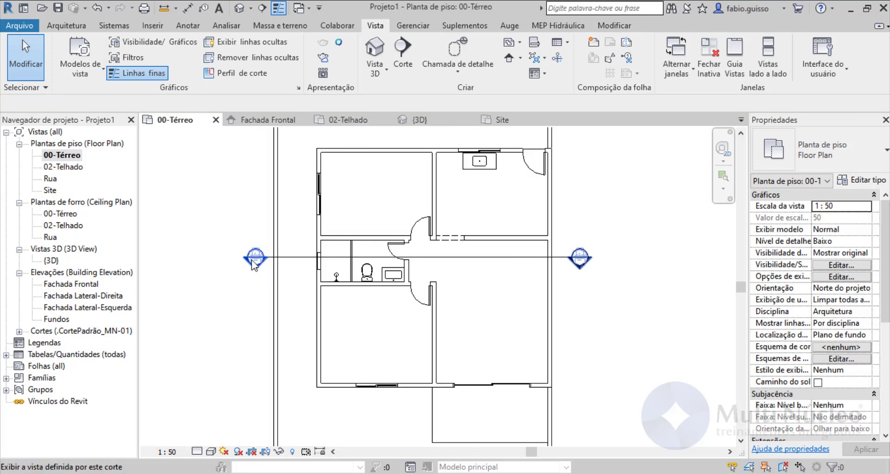
{"action": "scroll", "coordinate": [244, 275], "scroll_direction": "down", "scroll_amount": 2}
{"action": "scroll", "coordinate": [234, 271], "scroll_direction": "up", "scroll_amount": 2}
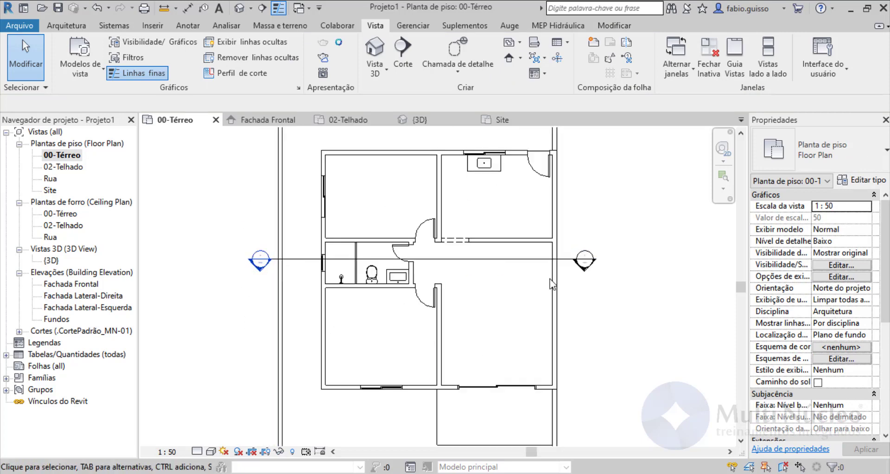
{"action": "double_click", "coordinate": [260, 262]}
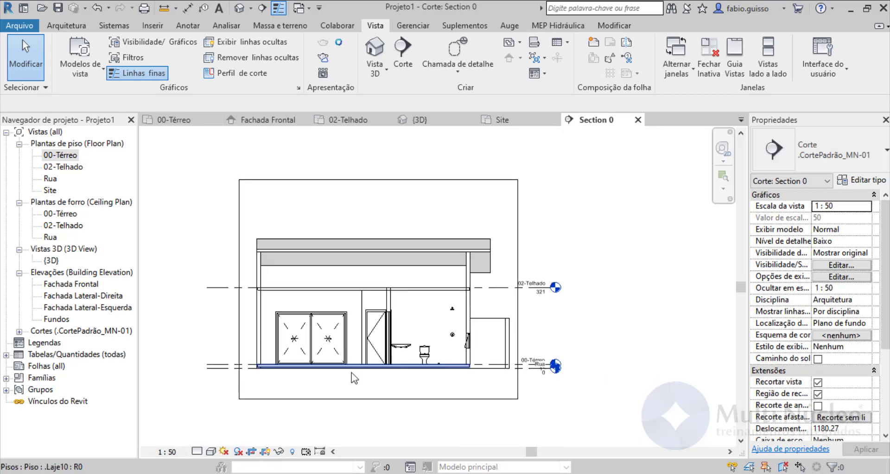
{"action": "scroll", "coordinate": [375, 364], "scroll_direction": "up", "scroll_amount": 3}
{"action": "scroll", "coordinate": [336, 345], "scroll_direction": "down", "scroll_amount": 4}
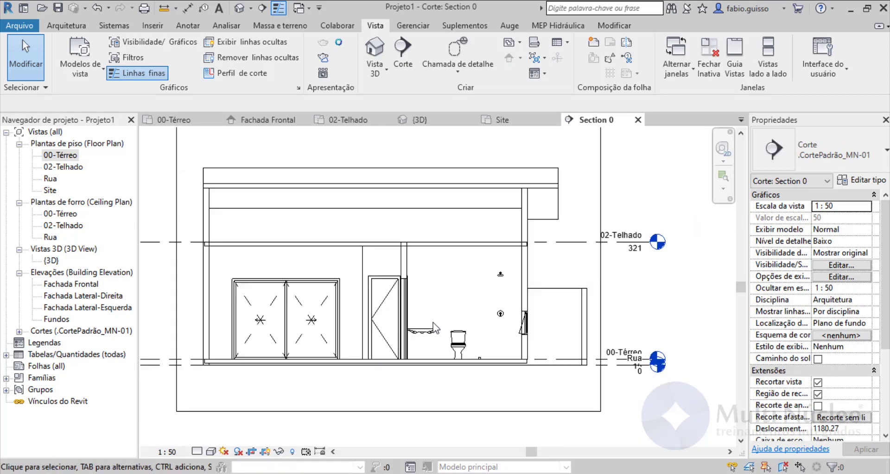
{"action": "scroll", "coordinate": [532, 332], "scroll_direction": "up", "scroll_amount": 4}
{"action": "scroll", "coordinate": [501, 274], "scroll_direction": "up", "scroll_amount": 4}
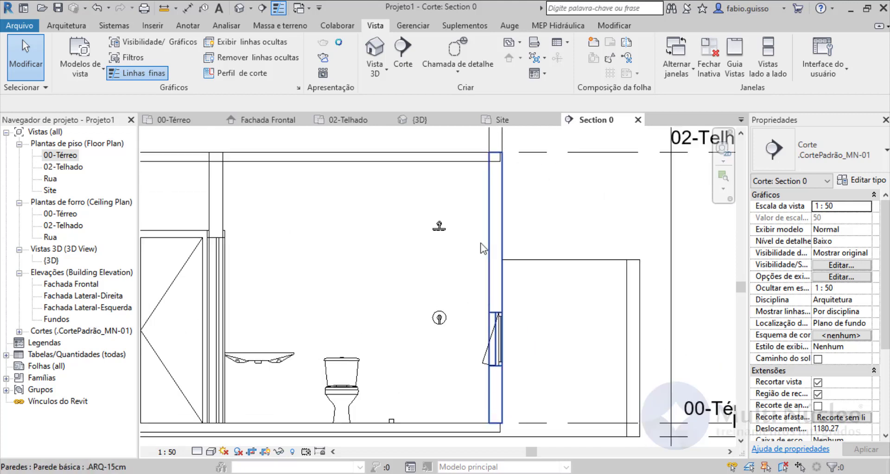
{"action": "scroll", "coordinate": [431, 242], "scroll_direction": "down", "scroll_amount": 3}
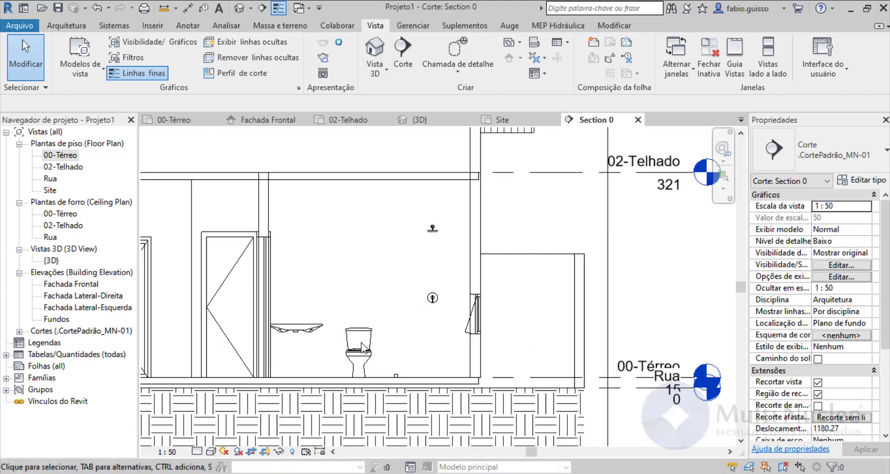
Step: Set the sill height of the bathroom's .60x60 Maxim-ar window to 180 and deselect it
{"action": "left_click", "coordinate": [472, 316]}
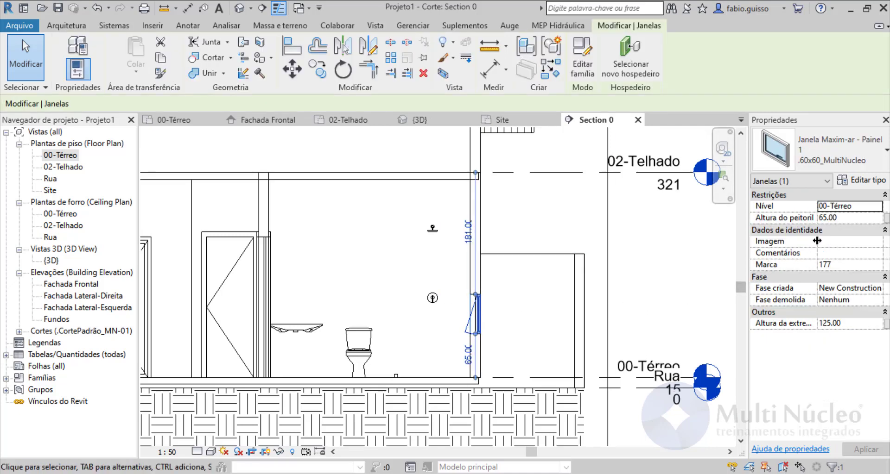
{"action": "left_click", "coordinate": [847, 218]}
{"action": "type", "text": "180"}
{"action": "key", "text": "Return"}
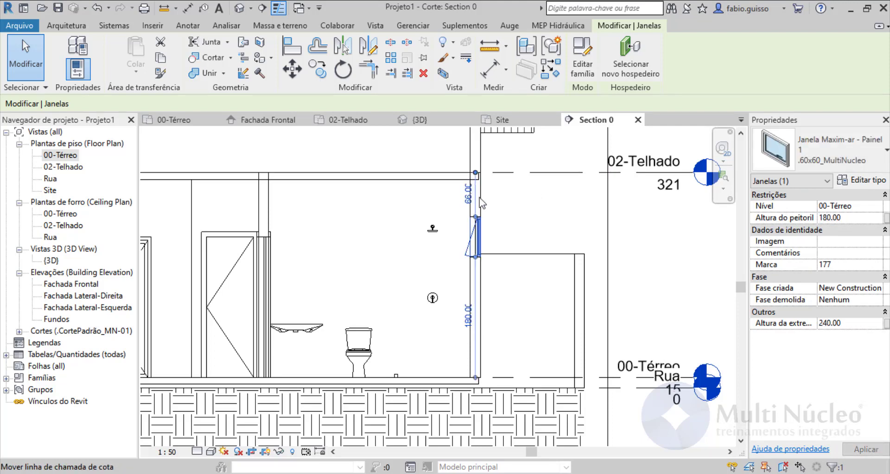
{"action": "left_click", "coordinate": [536, 221]}
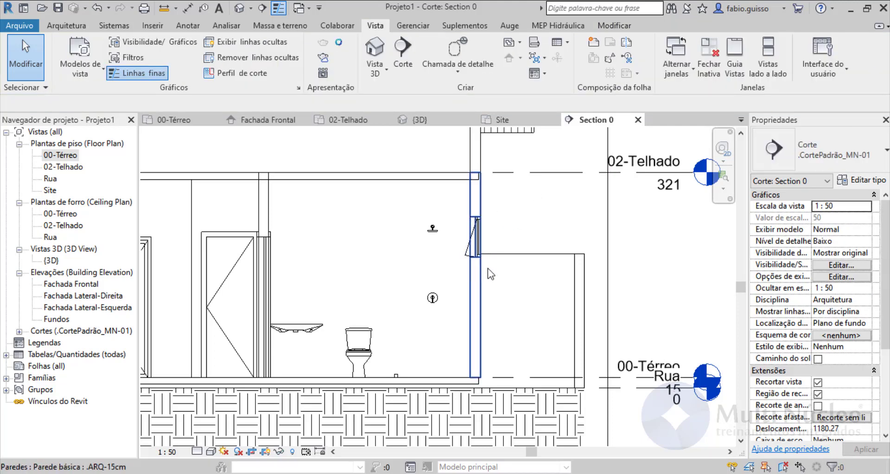
{"action": "scroll", "coordinate": [488, 273], "scroll_direction": "down", "scroll_amount": 3}
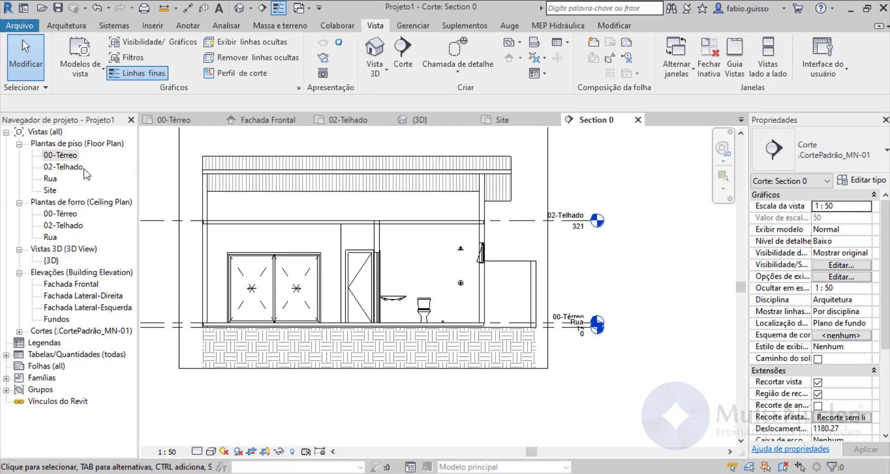
Step: In the 00-Térreo floor plan, draw a vertical section line through the hall, extending past the rear and front boundary walls
{"action": "double_click", "coordinate": [63, 156]}
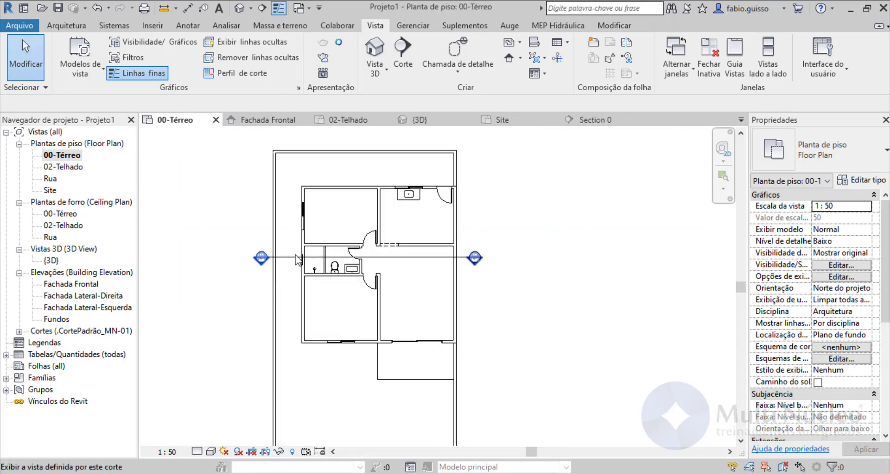
{"action": "left_click", "coordinate": [402, 55]}
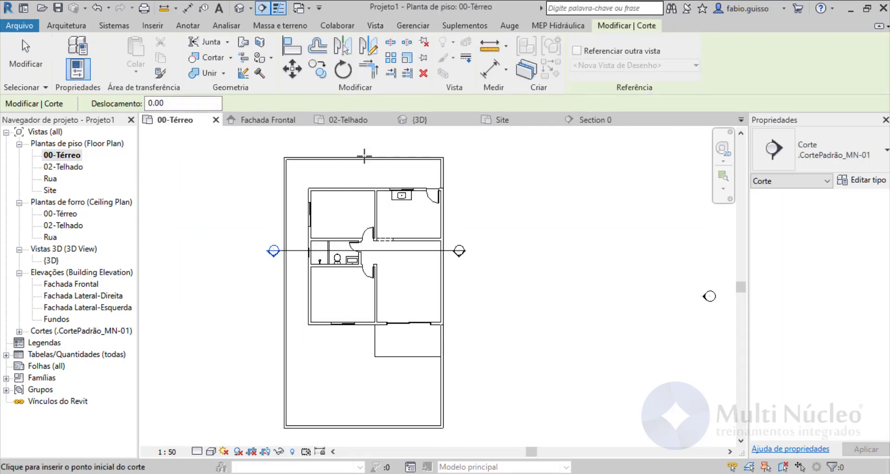
{"action": "left_click", "coordinate": [371, 141]}
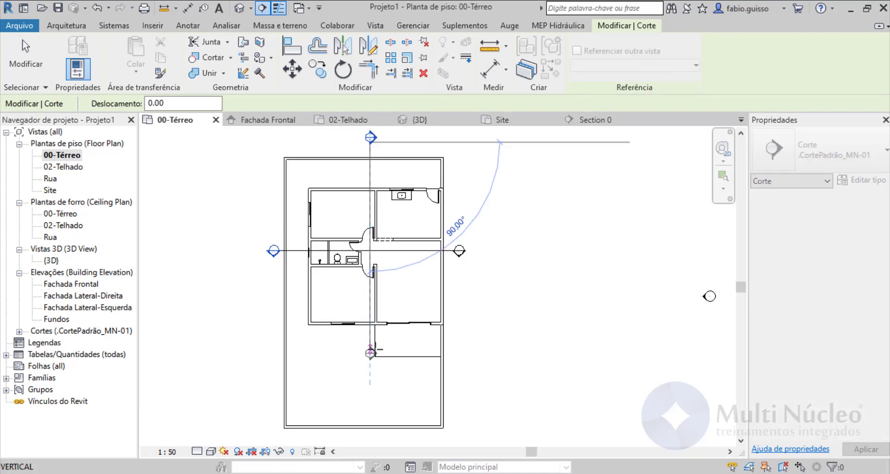
{"action": "scroll", "coordinate": [375, 351], "scroll_direction": "down", "scroll_amount": 1}
{"action": "left_click", "coordinate": [371, 422]}
{"action": "key", "text": "Escape"}
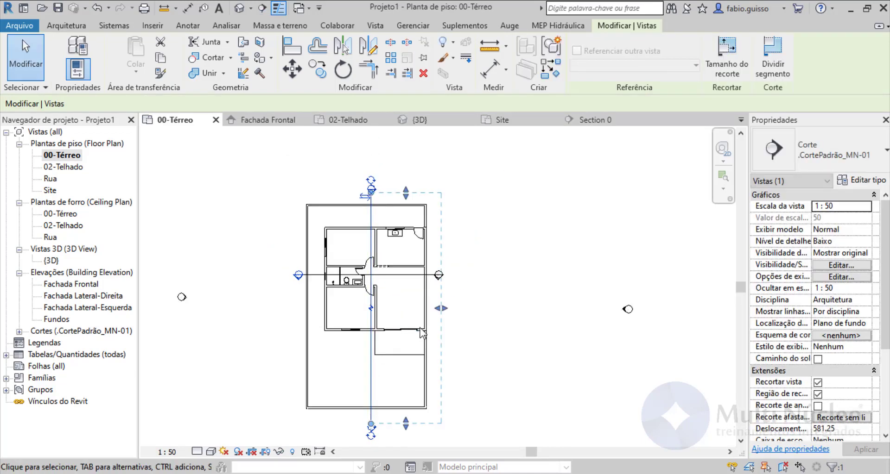
Step: Split the vertical section line at the hall and offset its front segment to pass through the living room and sliding door
{"action": "scroll", "coordinate": [366, 325], "scroll_direction": "up", "scroll_amount": 1}
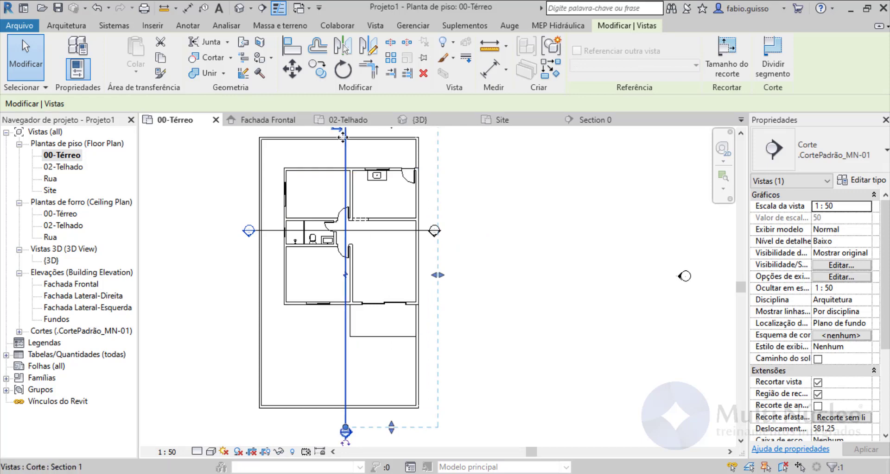
{"action": "scroll", "coordinate": [371, 278], "scroll_direction": "up", "scroll_amount": 1}
{"action": "scroll", "coordinate": [361, 272], "scroll_direction": "down", "scroll_amount": 2}
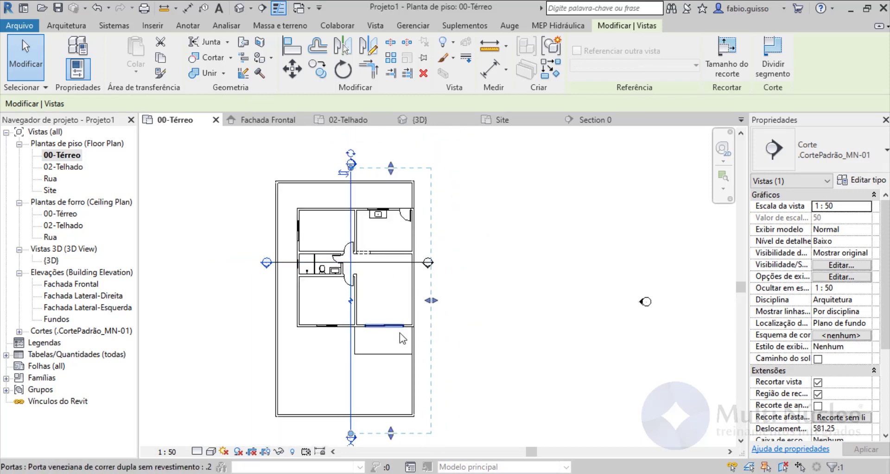
{"action": "scroll", "coordinate": [350, 301], "scroll_direction": "up", "scroll_amount": 1}
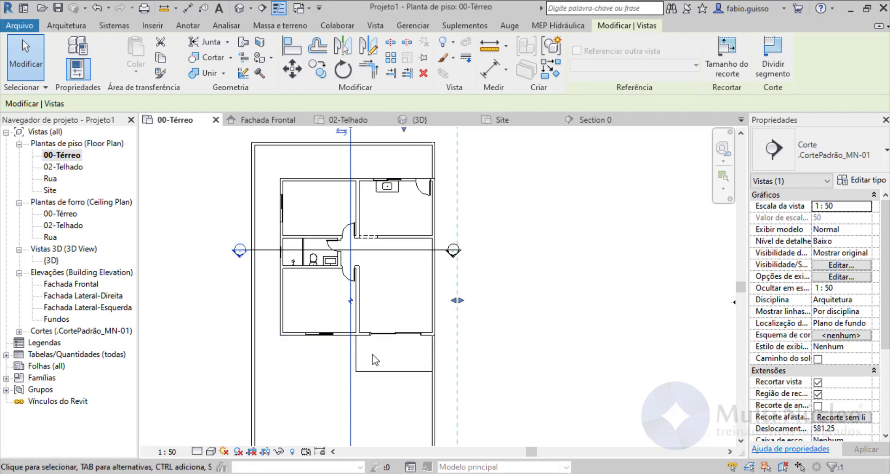
{"action": "scroll", "coordinate": [365, 278], "scroll_direction": "down", "scroll_amount": 3}
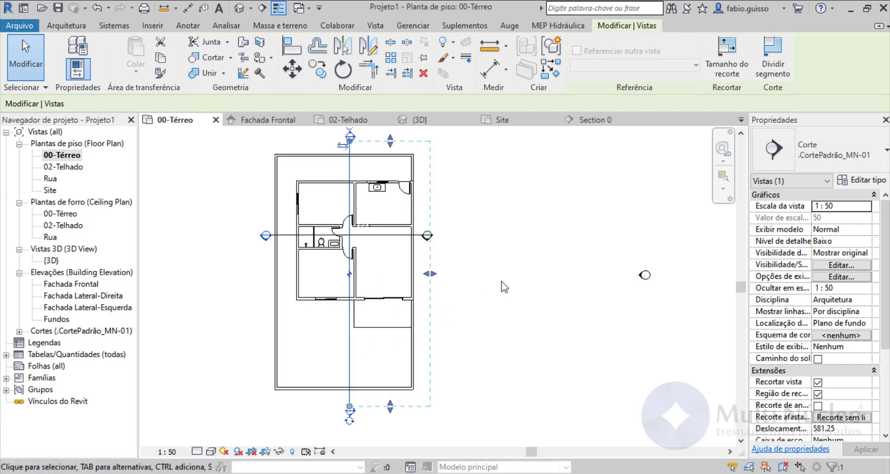
{"action": "left_click", "coordinate": [775, 62]}
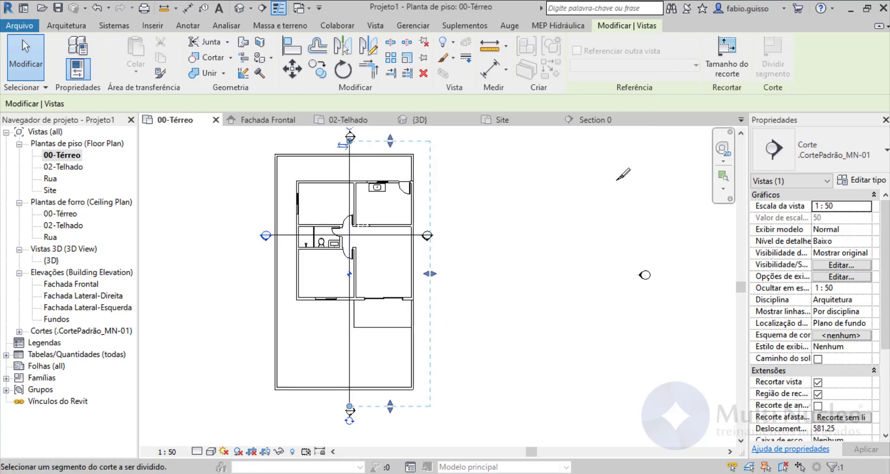
{"action": "left_click", "coordinate": [350, 239]}
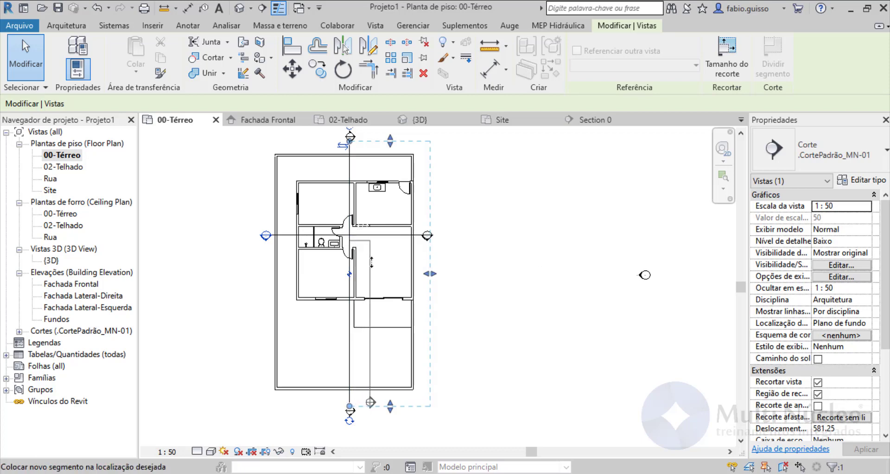
{"action": "left_click", "coordinate": [372, 265]}
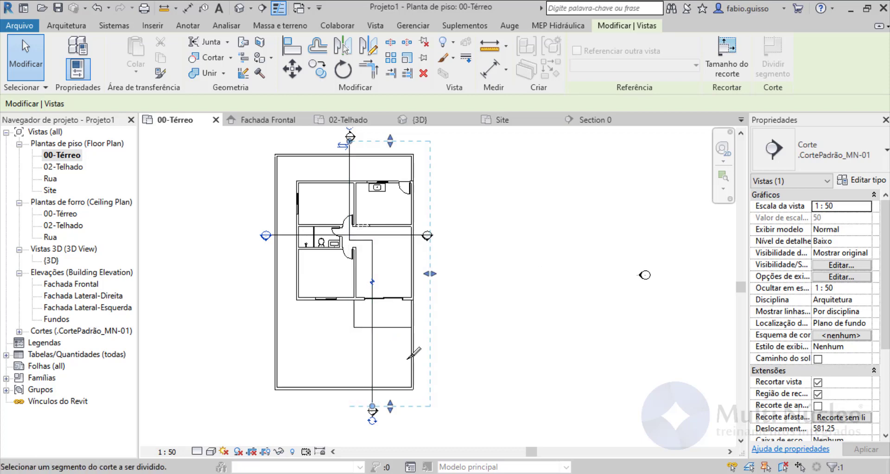
{"action": "left_click", "coordinate": [25, 58]}
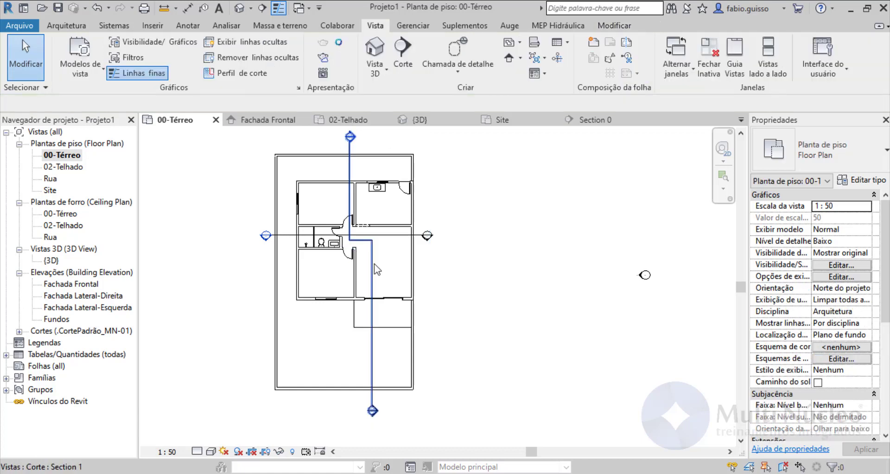
Step: Break the vertical section line into gaps and shorten its segments around the hall jog and in front of the sliding door
{"action": "left_click", "coordinate": [373, 284]}
{"action": "left_click", "coordinate": [372, 282]}
{"action": "scroll", "coordinate": [361, 213], "scroll_direction": "up", "scroll_amount": 3}
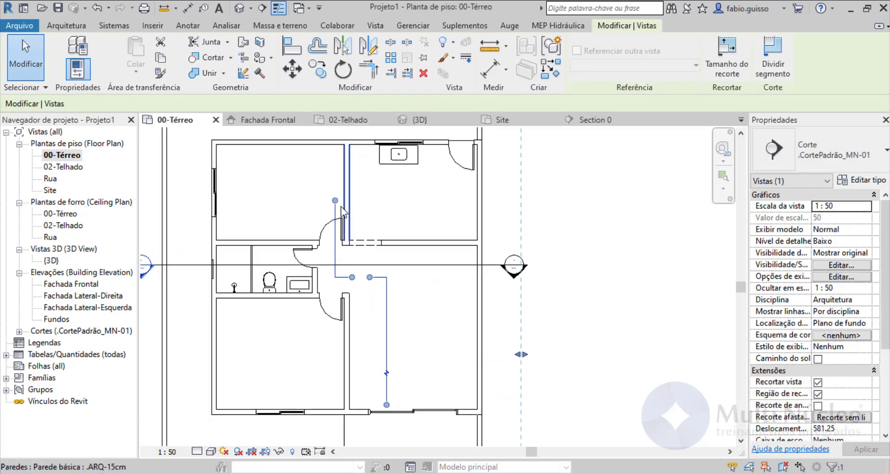
{"action": "left_click_drag", "start_coordinate": [334, 201], "coordinate": [327, 238]}
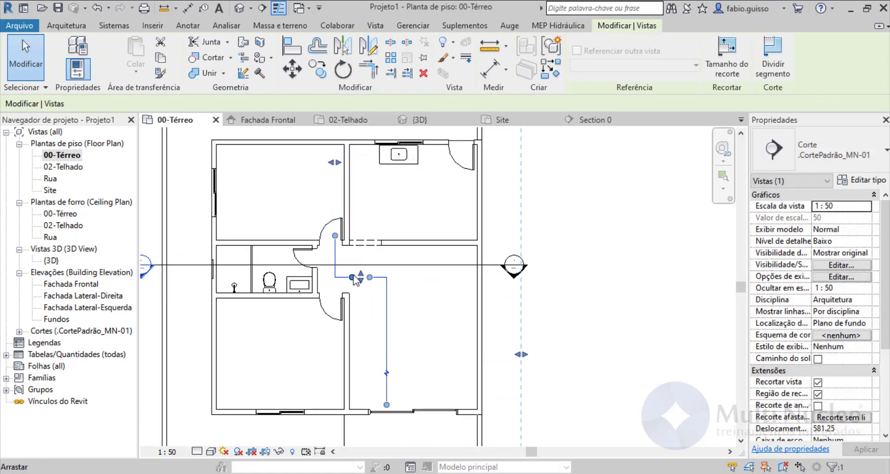
{"action": "left_click_drag", "start_coordinate": [352, 278], "coordinate": [345, 277]}
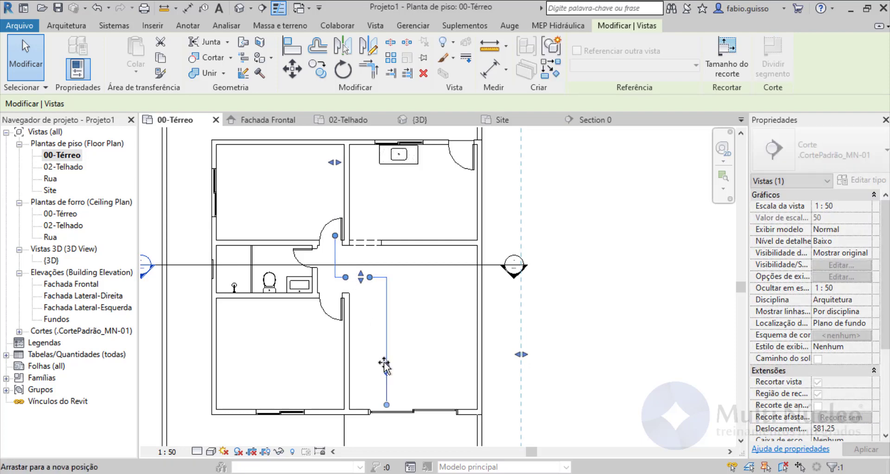
{"action": "left_click", "coordinate": [386, 372]}
{"action": "scroll", "coordinate": [403, 253], "scroll_direction": "down", "scroll_amount": 2}
{"action": "left_click", "coordinate": [413, 262]}
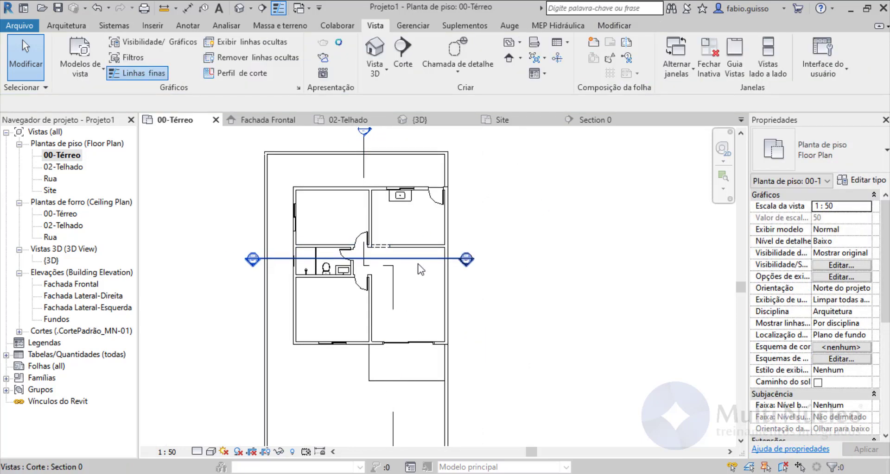
Step: Break the horizontal section line and pull the gap's ends back to the shower area and near the opposite side wall
{"action": "left_click", "coordinate": [359, 259]}
{"action": "left_click", "coordinate": [359, 259]}
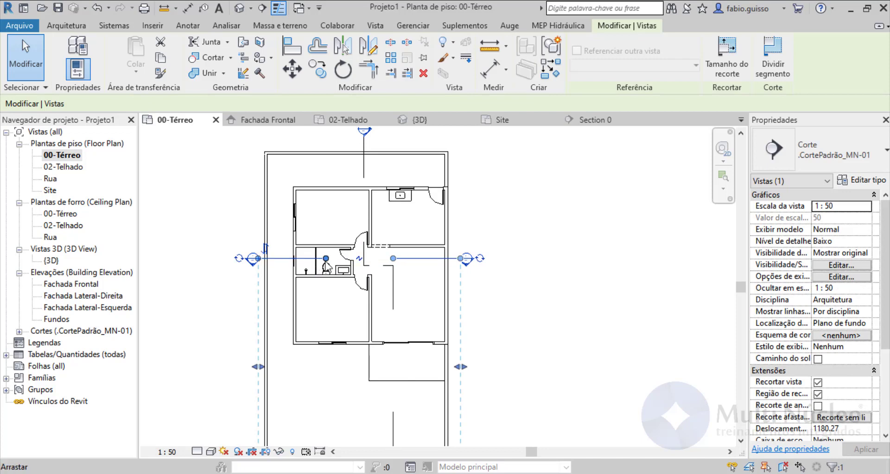
{"action": "left_click_drag", "start_coordinate": [326, 260], "coordinate": [306, 260]}
{"action": "left_click_drag", "start_coordinate": [393, 260], "coordinate": [436, 260]}
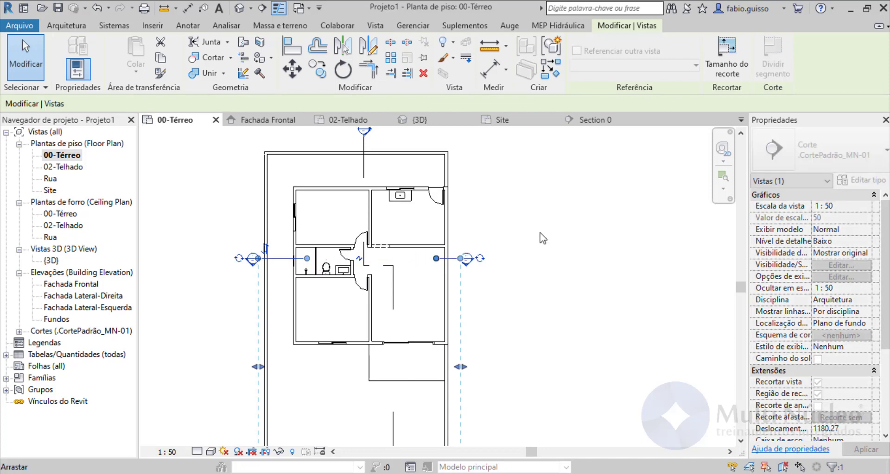
{"action": "left_click", "coordinate": [542, 238]}
Step: Open the view of the vertical section and examine which doors and walls it cuts
{"action": "scroll", "coordinate": [508, 254], "scroll_direction": "down", "scroll_amount": 3}
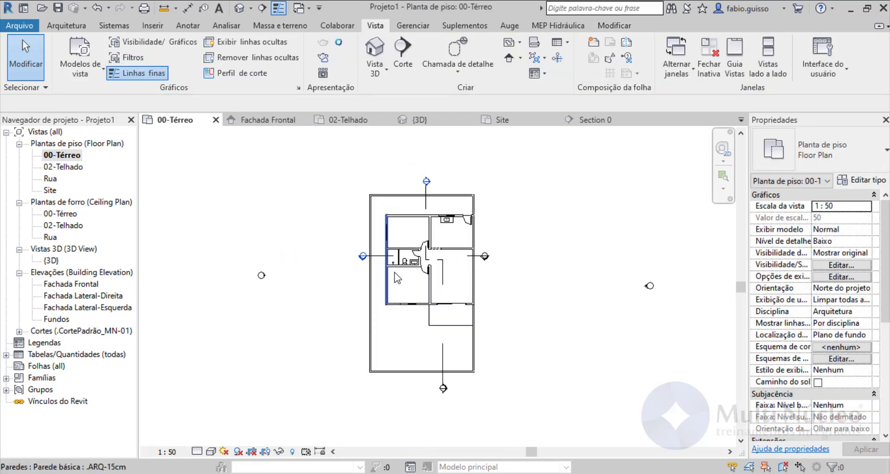
{"action": "double_click", "coordinate": [432, 184]}
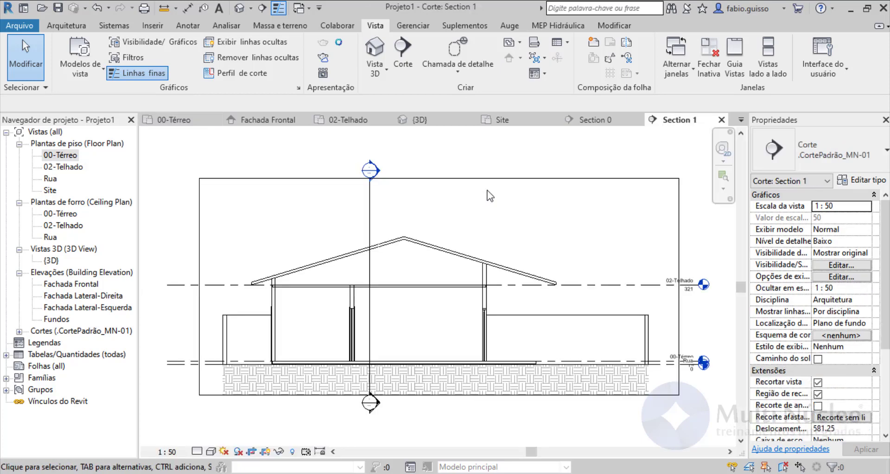
{"action": "scroll", "coordinate": [433, 324], "scroll_direction": "up", "scroll_amount": 2}
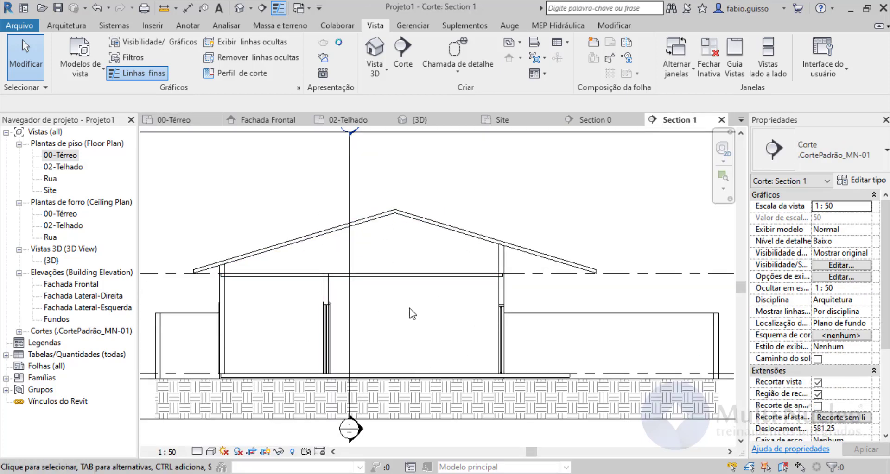
Step: In 00-Térreo, move the vertical section's jog toward the front so the rear segment also cuts the front bedroom door
{"action": "double_click", "coordinate": [63, 157]}
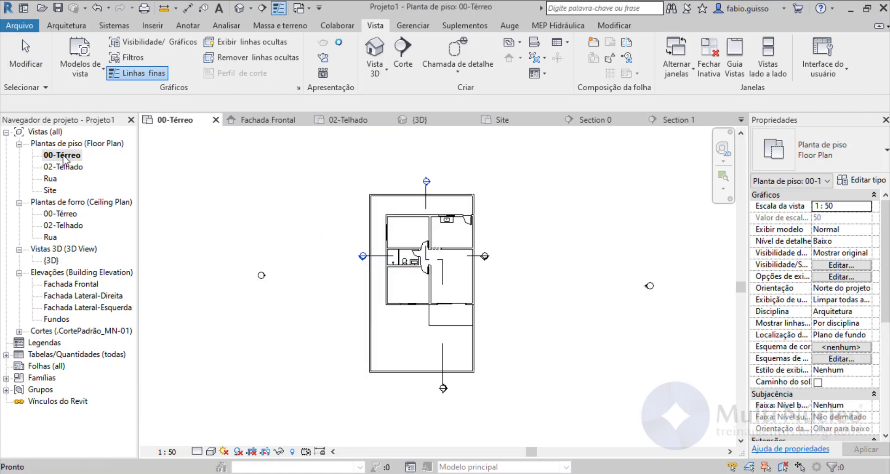
{"action": "scroll", "coordinate": [370, 226], "scroll_direction": "up", "scroll_amount": 4}
{"action": "scroll", "coordinate": [370, 226], "scroll_direction": "up", "scroll_amount": 2}
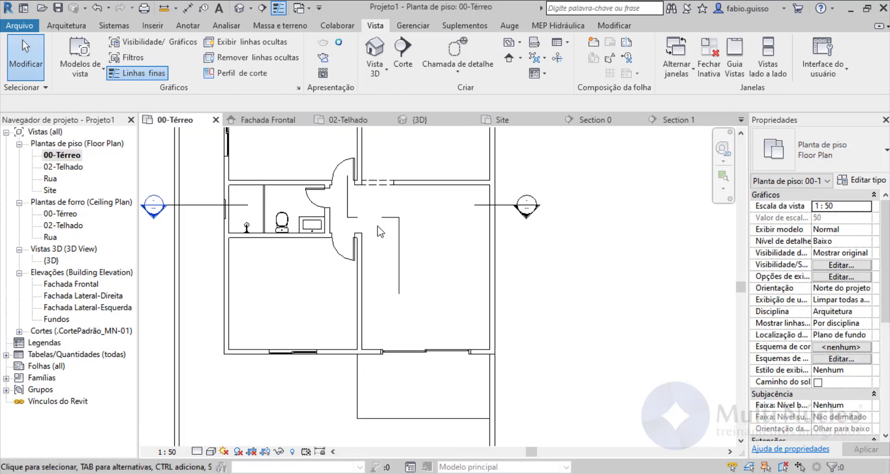
{"action": "left_click", "coordinate": [374, 216]}
{"action": "left_click_drag", "start_coordinate": [372, 216], "coordinate": [366, 260]}
{"action": "scroll", "coordinate": [470, 288], "scroll_direction": "down", "scroll_amount": 3}
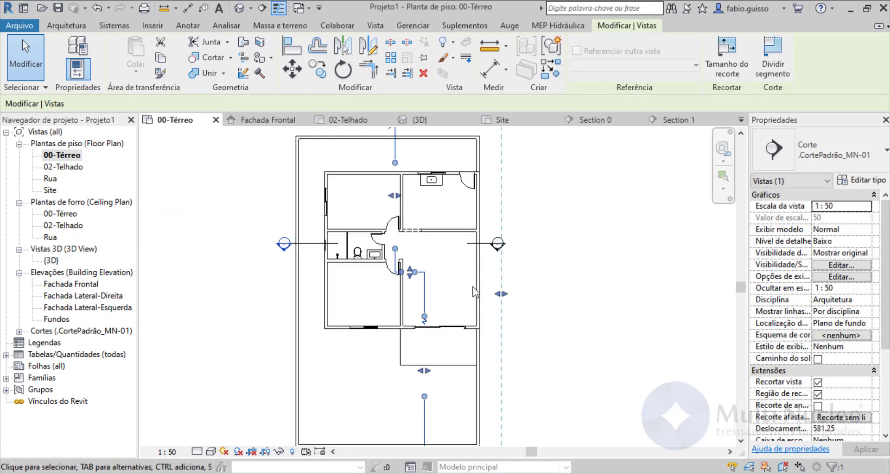
{"action": "left_click", "coordinate": [594, 261]}
Step: Reopen the vertical section view and examine the cut doors, roof, boundary walls and terrain
{"action": "scroll", "coordinate": [361, 267], "scroll_direction": "down", "scroll_amount": 2}
{"action": "double_click", "coordinate": [381, 169]}
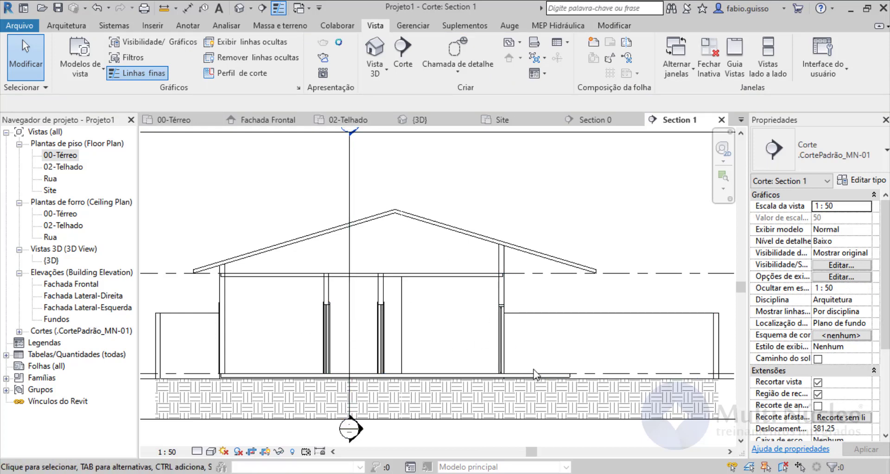
{"action": "scroll", "coordinate": [563, 376], "scroll_direction": "up", "scroll_amount": 4}
{"action": "scroll", "coordinate": [501, 354], "scroll_direction": "down", "scroll_amount": 2}
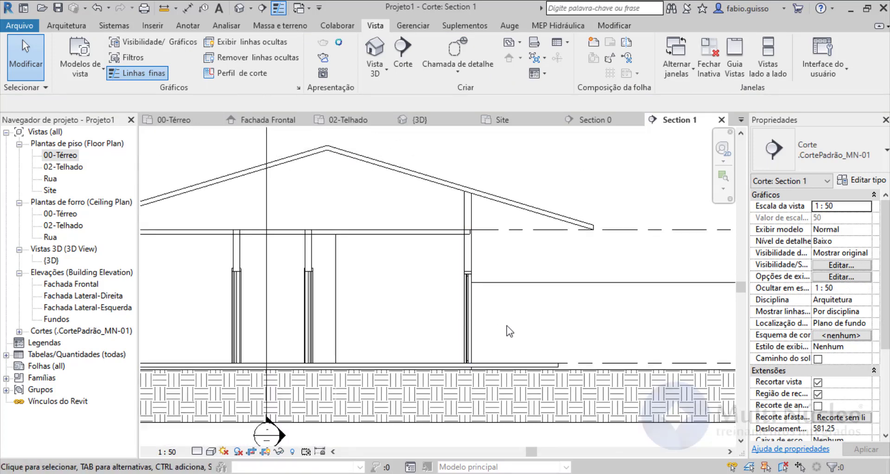
{"action": "scroll", "coordinate": [505, 326], "scroll_direction": "down", "scroll_amount": 2}
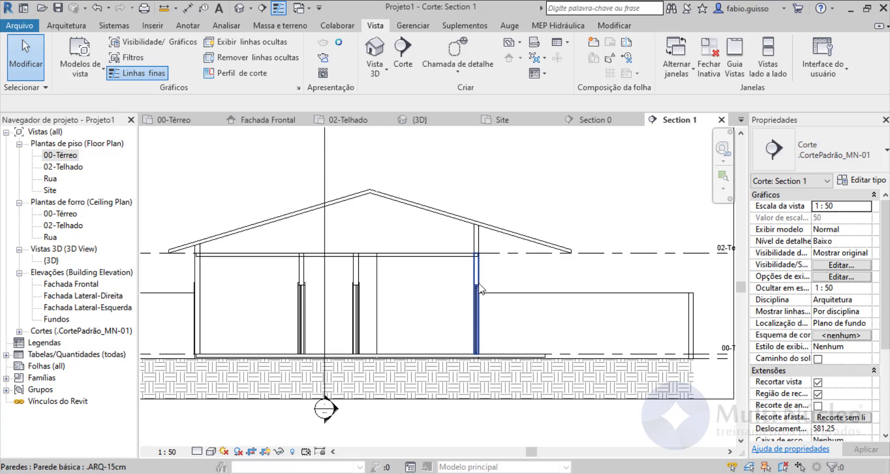
{"action": "scroll", "coordinate": [478, 291], "scroll_direction": "down", "scroll_amount": 1}
{"action": "scroll", "coordinate": [234, 361], "scroll_direction": "up", "scroll_amount": 2}
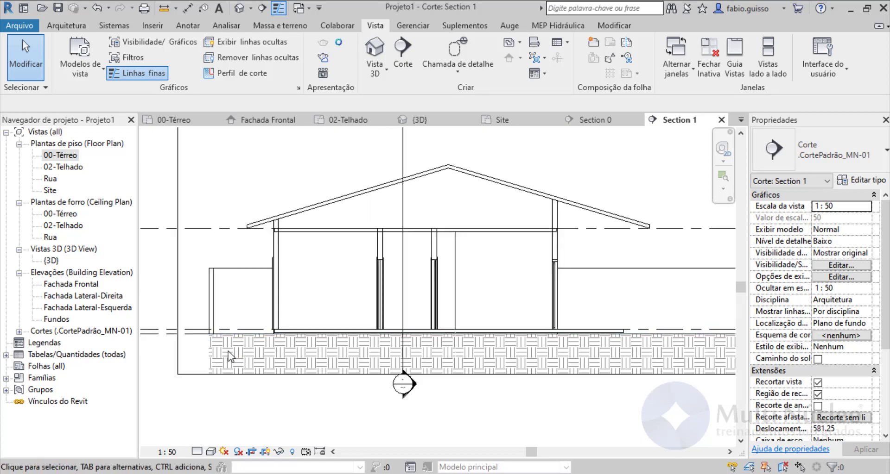
{"action": "scroll", "coordinate": [234, 352], "scroll_direction": "down", "scroll_amount": 2}
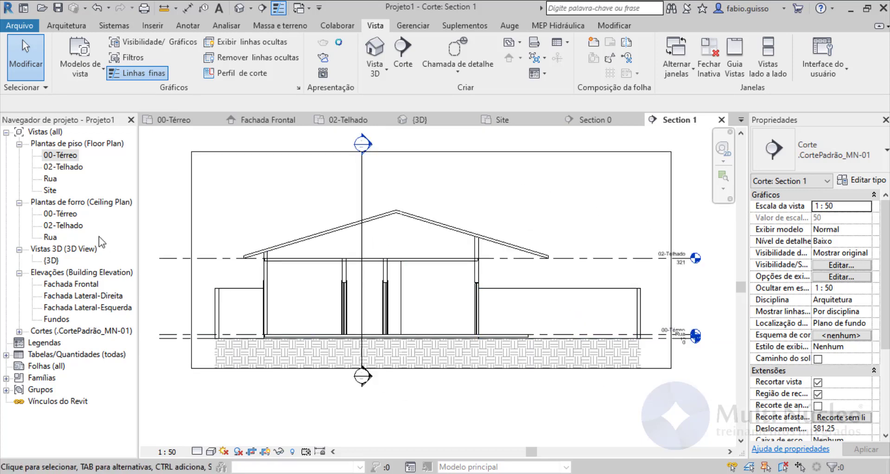
Step: In the Quadro de Esquadrias - Janelas schedule, set the J2 windows' sill height to 100 and check them in the 3D view
{"action": "double_click", "coordinate": [60, 155]}
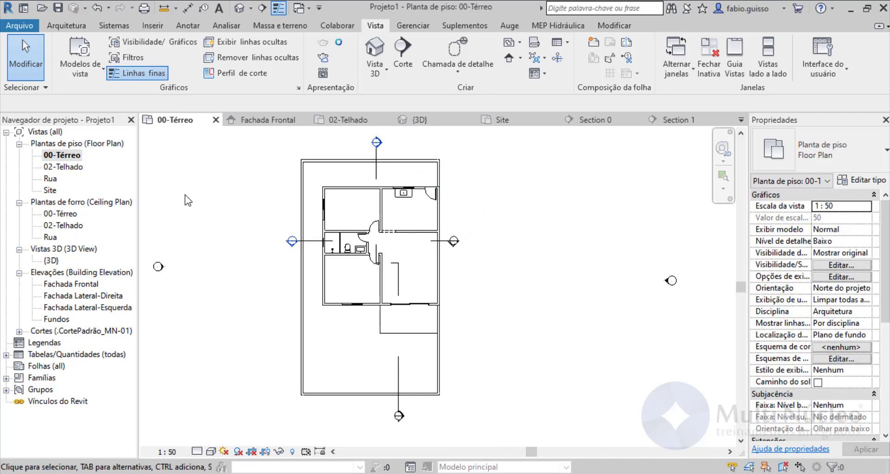
{"action": "left_click", "coordinate": [6, 355]}
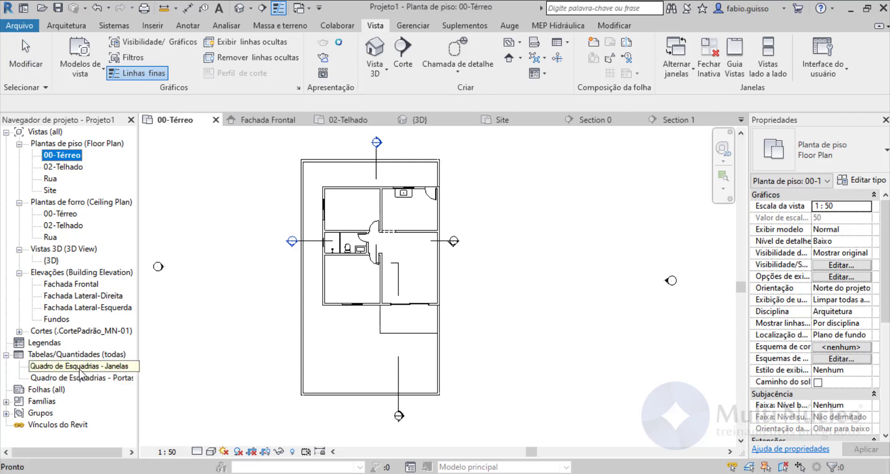
{"action": "double_click", "coordinate": [74, 369]}
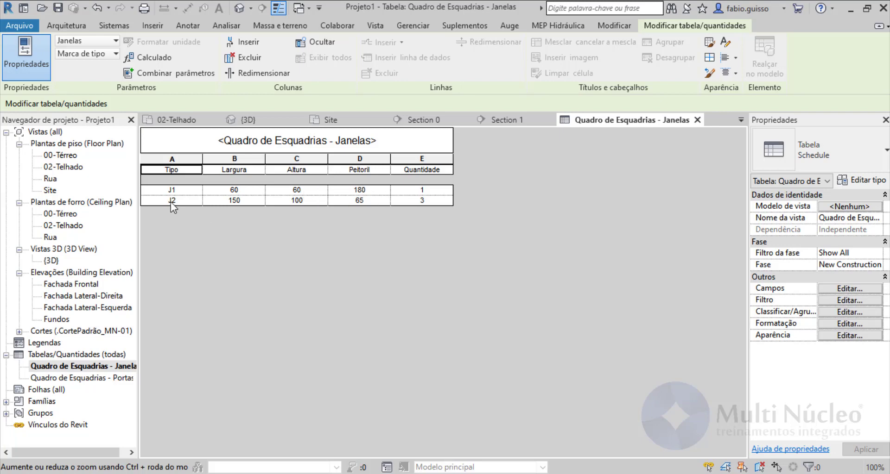
{"action": "left_click", "coordinate": [371, 202]}
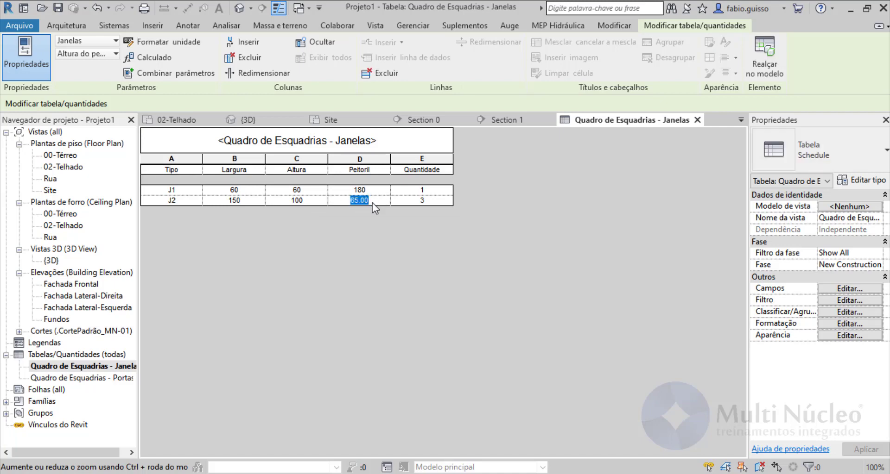
{"action": "key", "text": "Return"}
{"action": "left_click", "coordinate": [239, 8]}
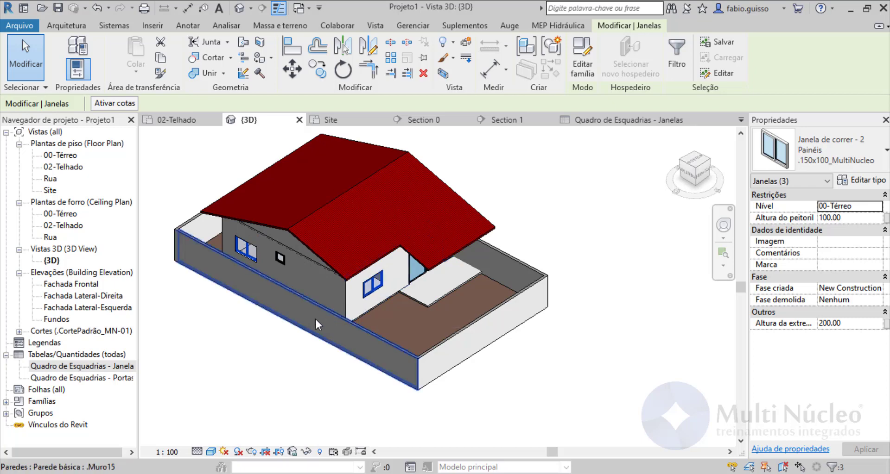
Step: Review the Quadro de Esquadrias - Portas schedule, then return to the 00-Térreo floor plan and clear the window selection
{"action": "double_click", "coordinate": [45, 378]}
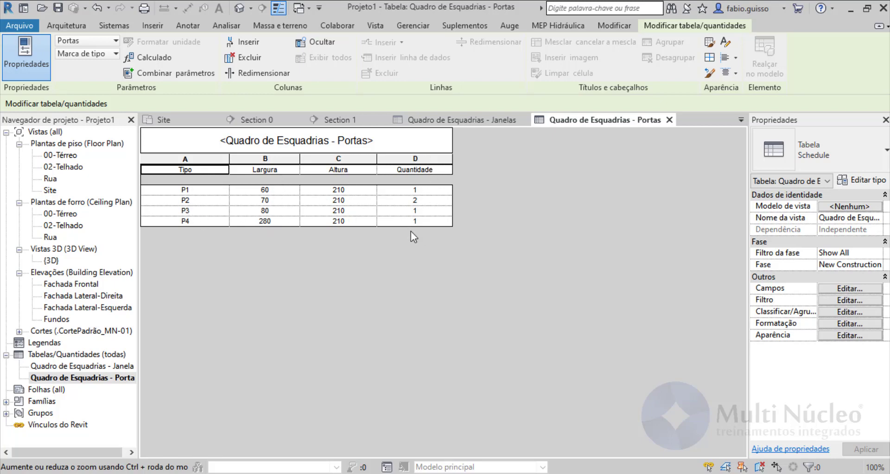
{"action": "double_click", "coordinate": [62, 155]}
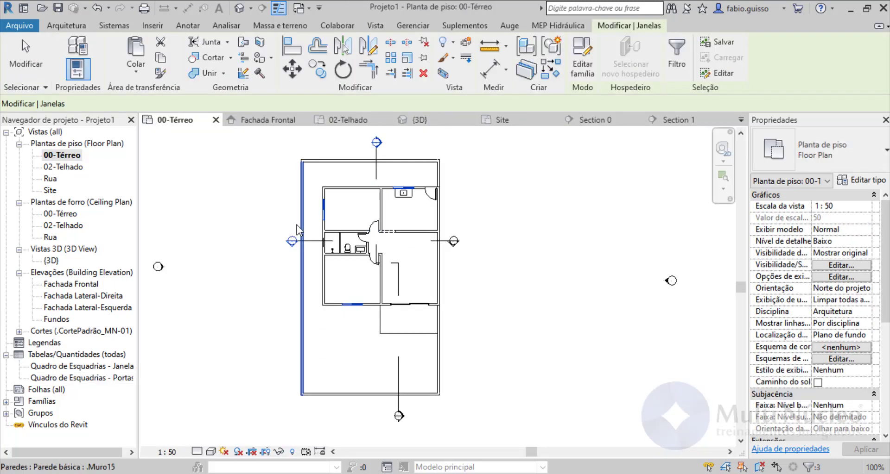
{"action": "scroll", "coordinate": [521, 286], "scroll_direction": "down", "scroll_amount": 2}
{"action": "left_click", "coordinate": [522, 287]}
{"action": "scroll", "coordinate": [396, 231], "scroll_direction": "up", "scroll_amount": 2}
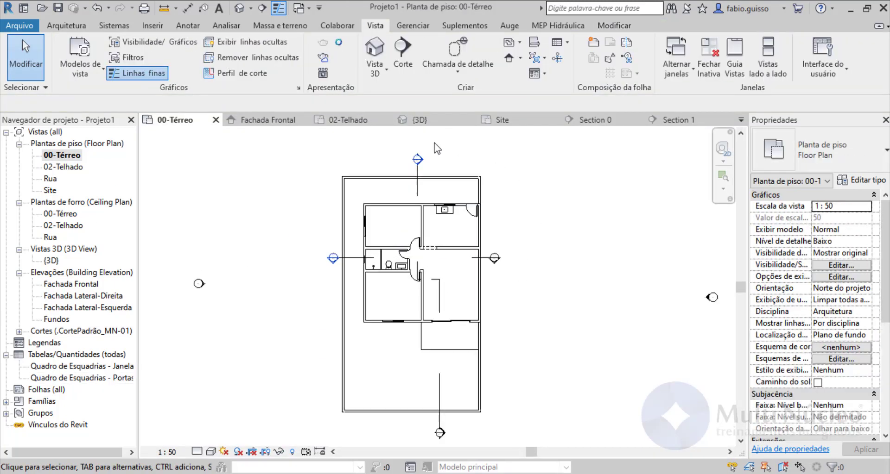
{"action": "scroll", "coordinate": [393, 341], "scroll_direction": "down", "scroll_amount": 2}
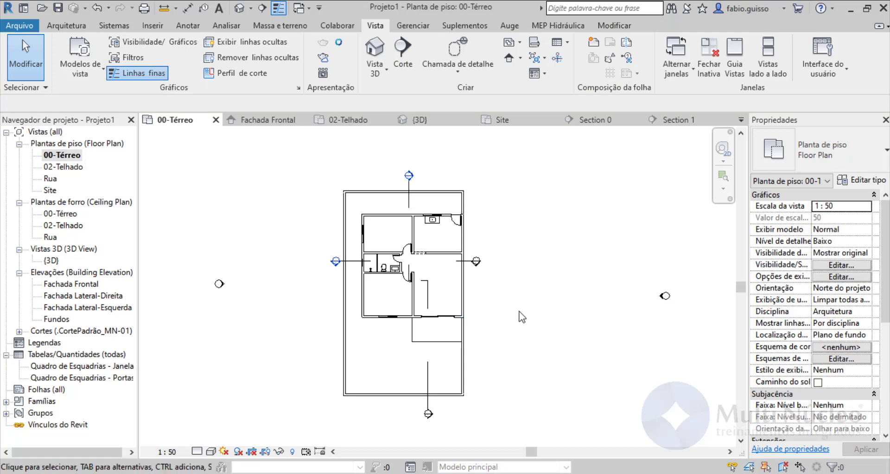